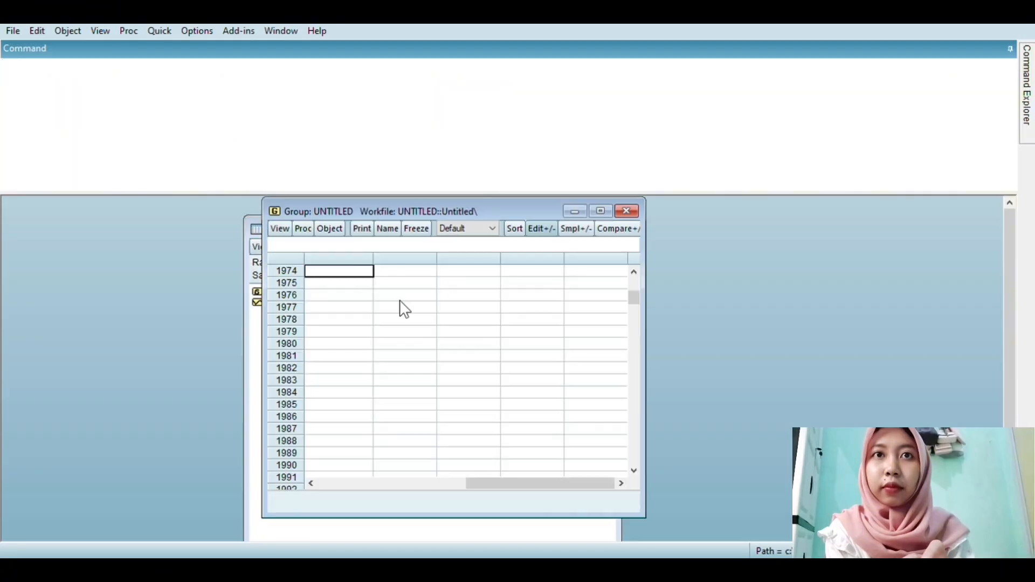
- Paste the copied data into the empty group, starting in the name row above 1974
click(634, 275)
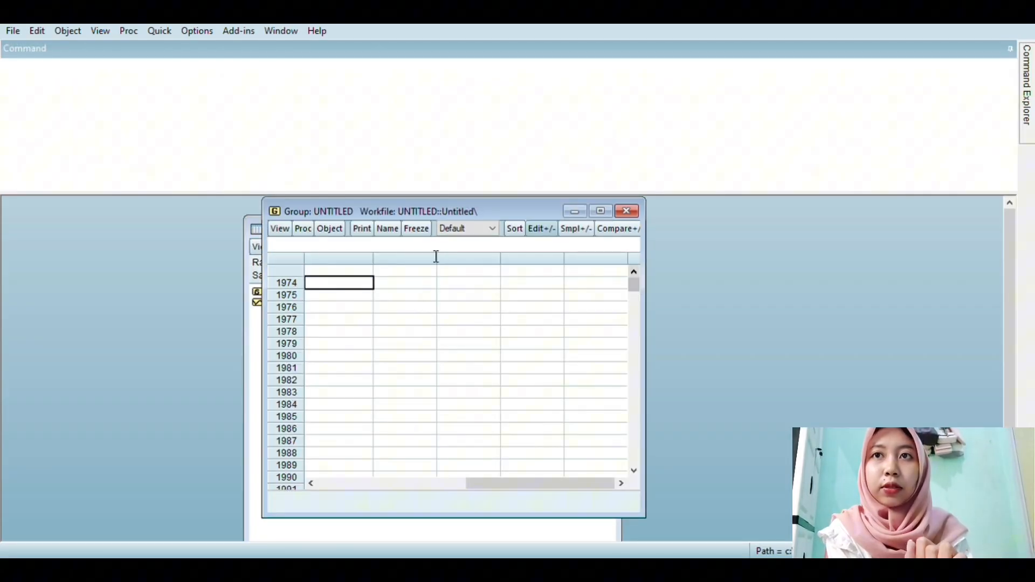
click(359, 272)
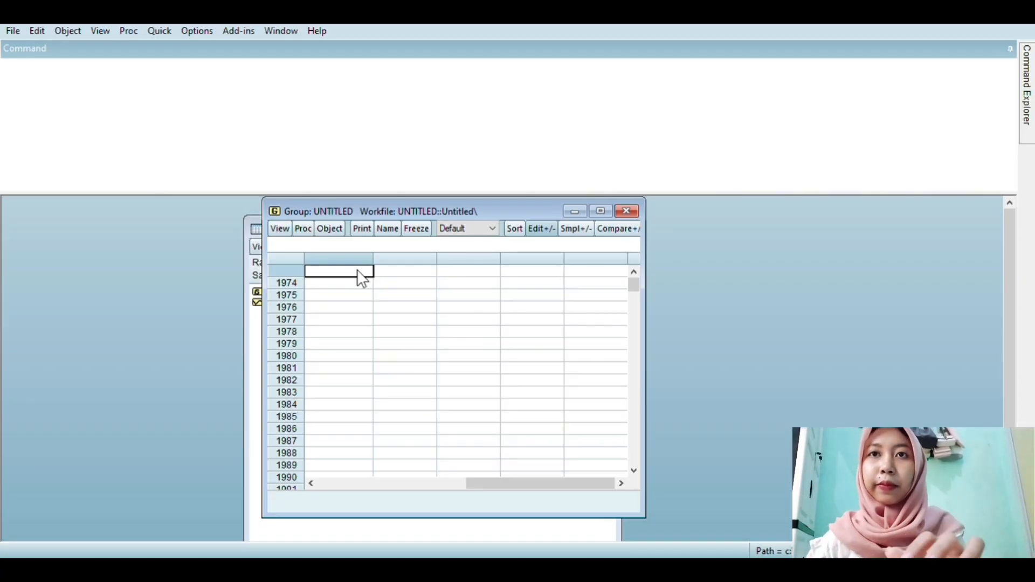
key(ctrl+v)
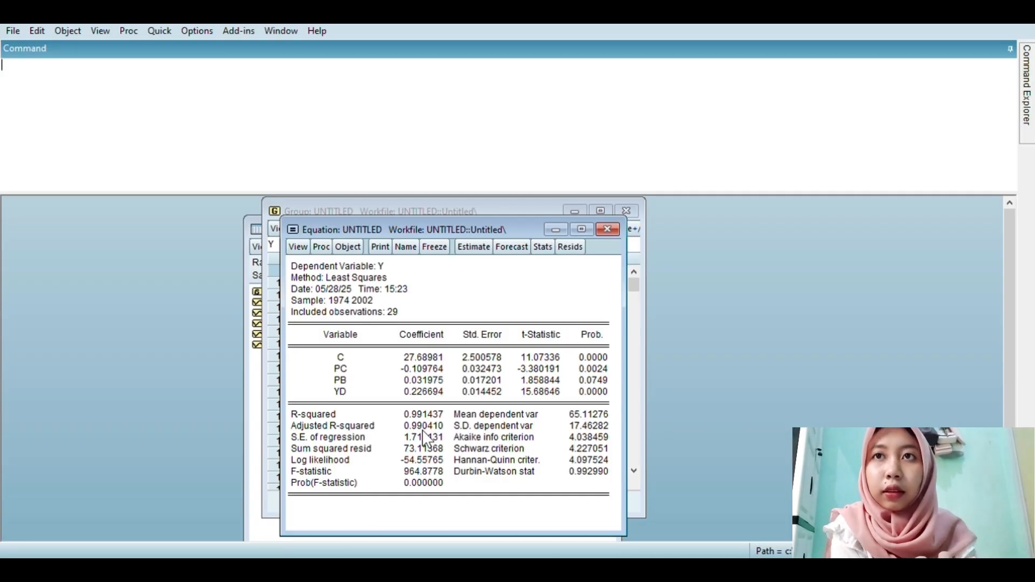
- Run the residual histogram normality test on a copy of the least squares equation and discard the copy
click(355, 246)
click(387, 301)
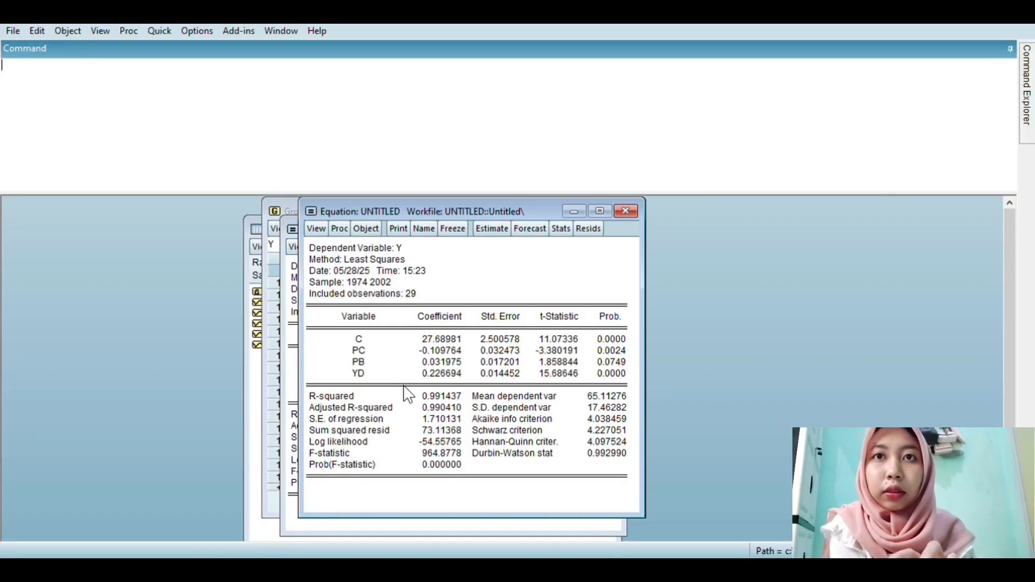
click(501, 420)
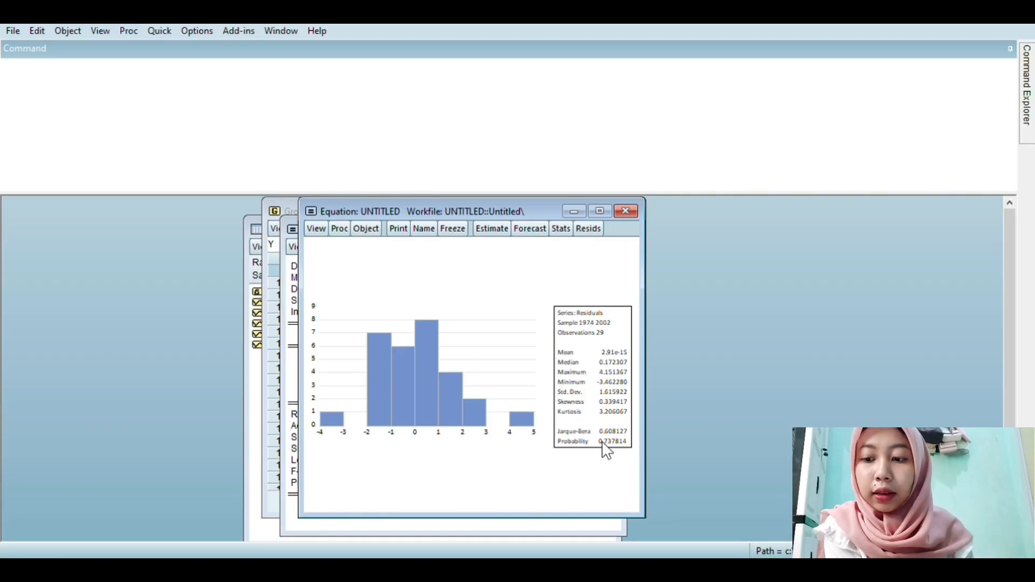
click(628, 211)
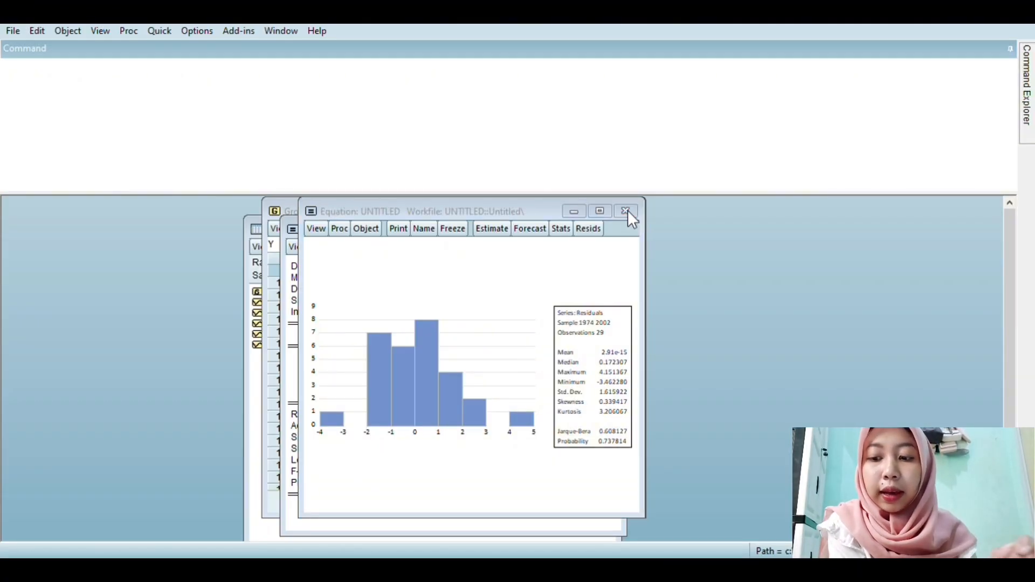
click(488, 316)
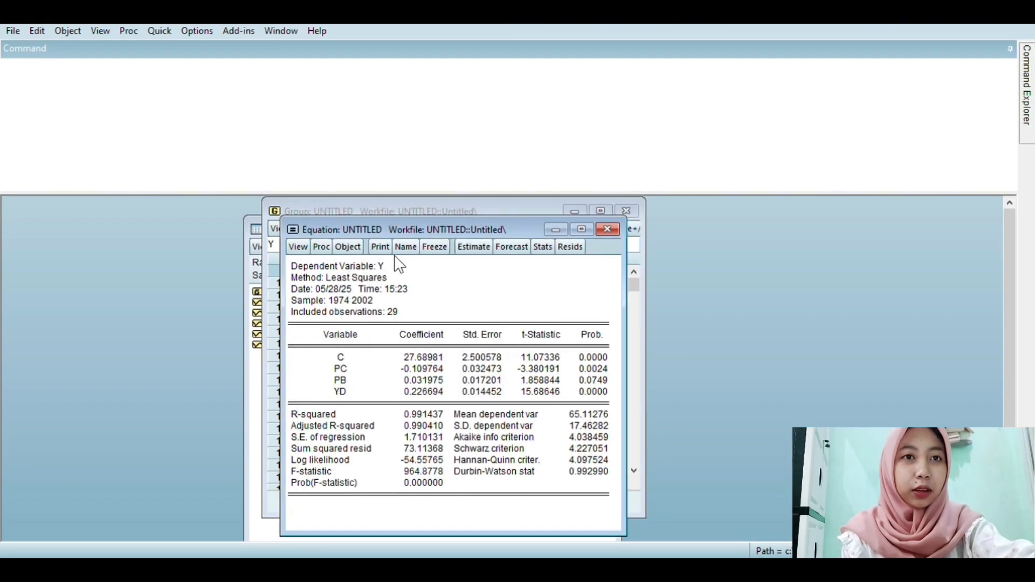
- Display the Variance Inflation Factors on a new copy of the equation and discard that copy
click(386, 303)
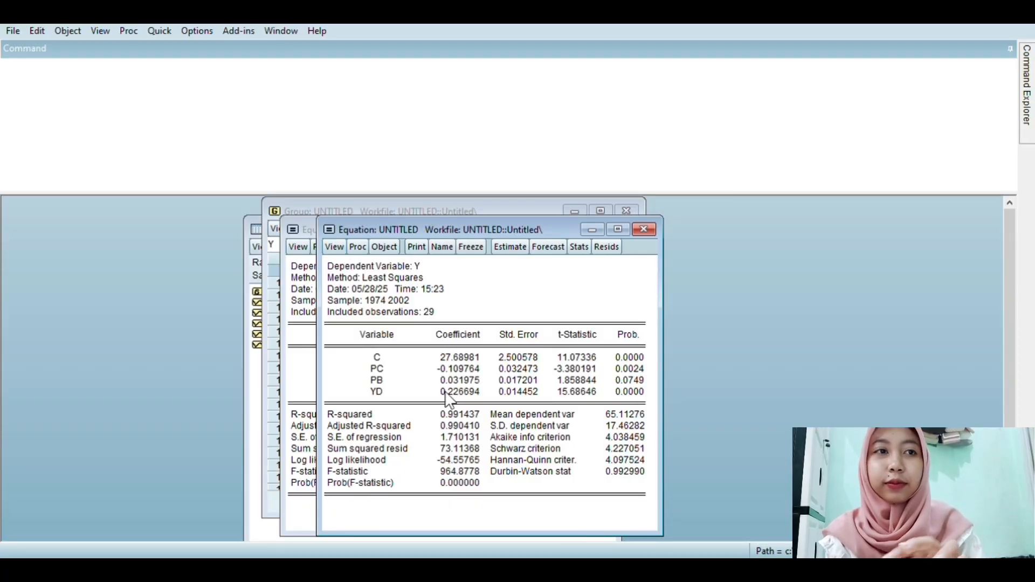
click(527, 438)
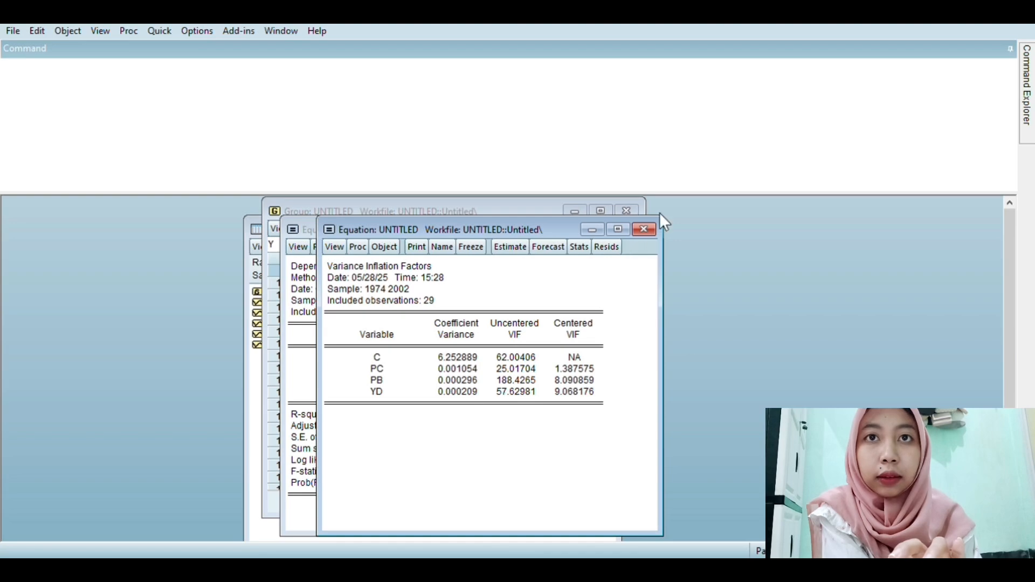
click(496, 319)
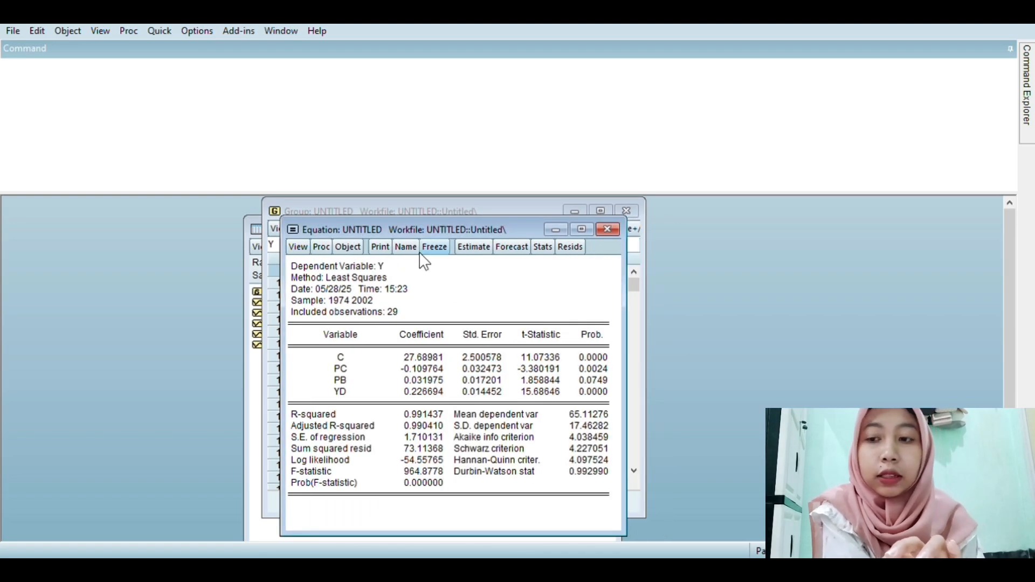
- Run the Breusch-Pagan-Godfrey heteroskedasticity test on a copy of the equation and discard the copy
click(355, 245)
click(380, 296)
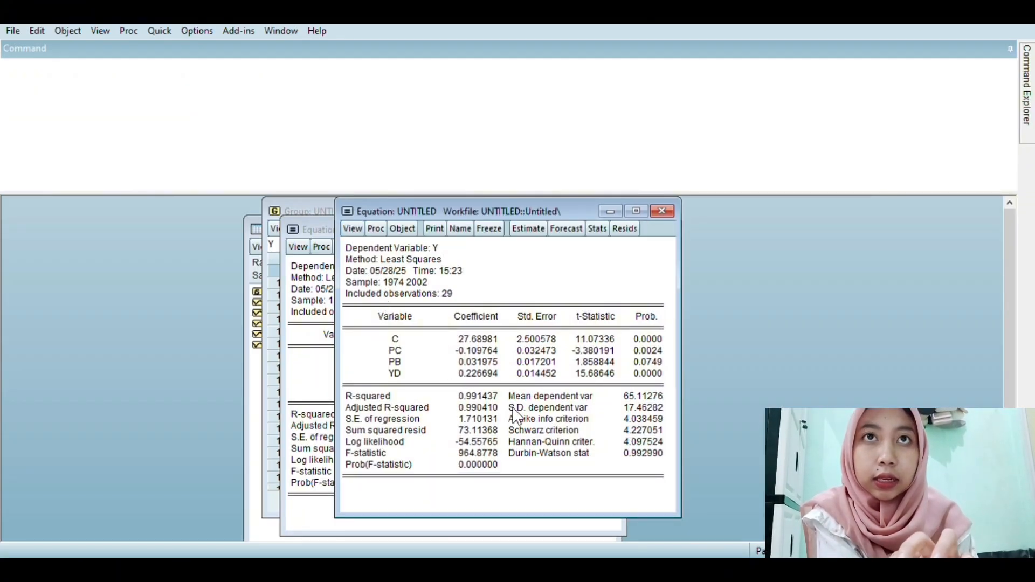
click(541, 454)
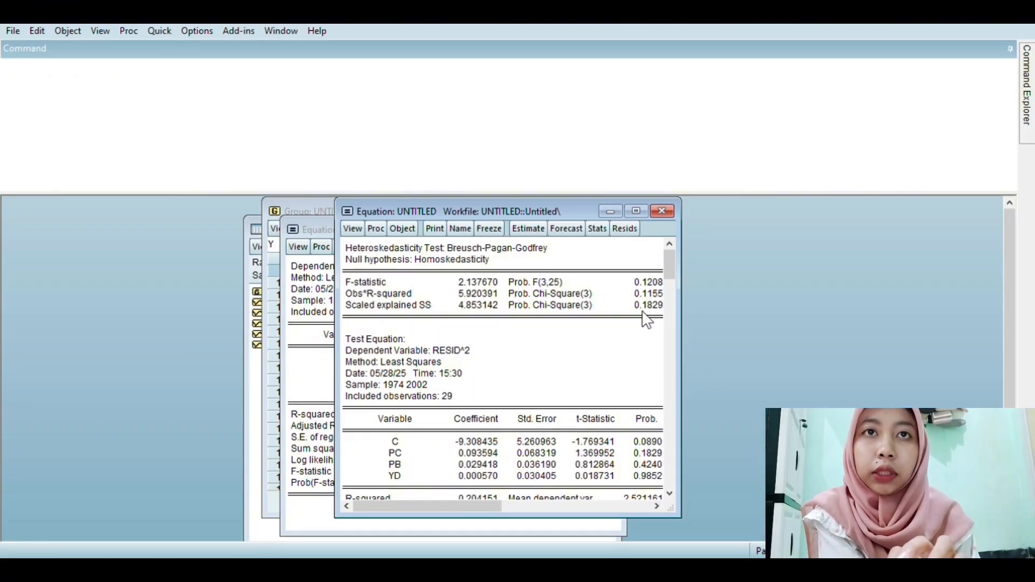
click(662, 211)
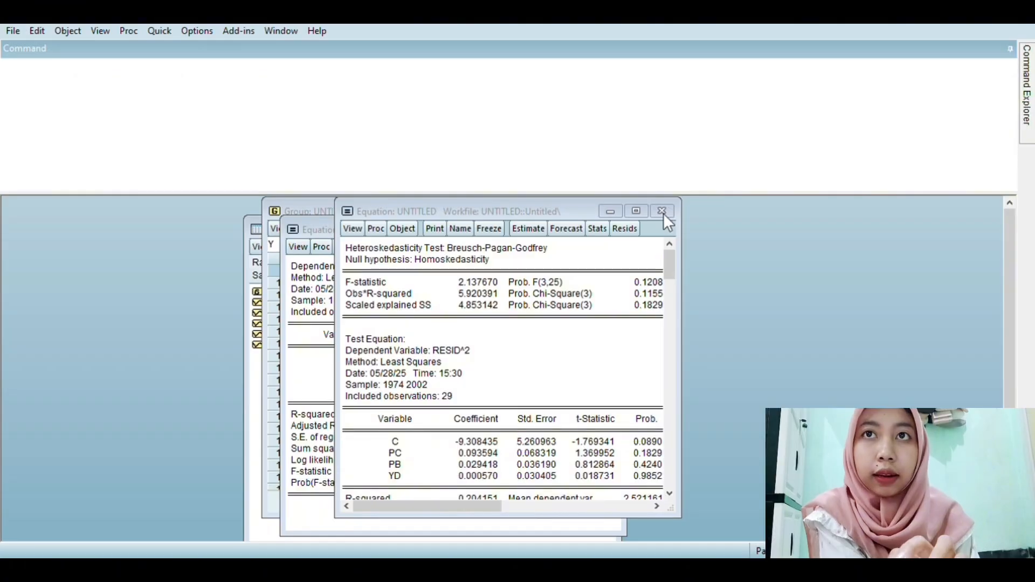
click(490, 313)
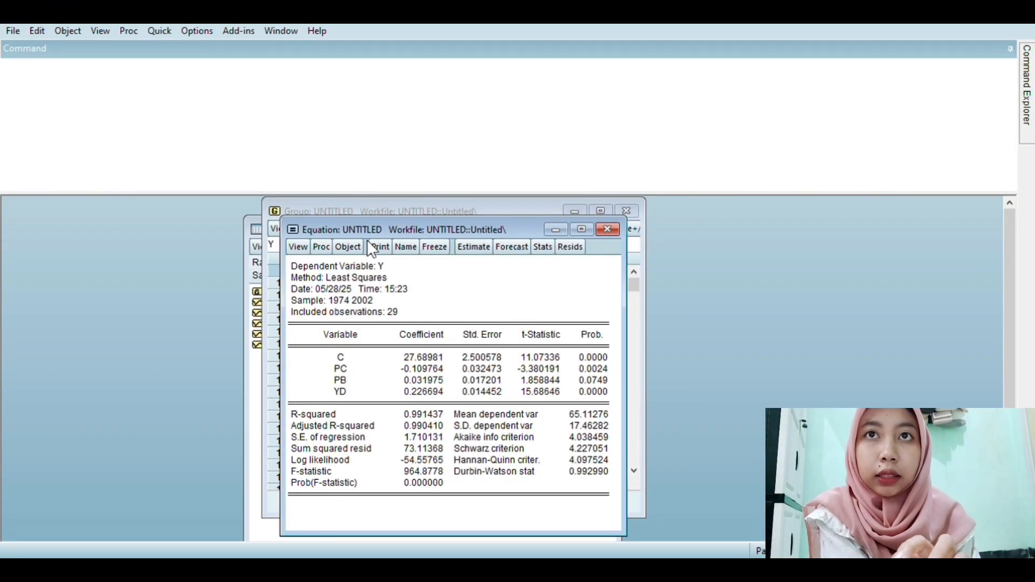
- Run the Breusch-Godfrey serial correlation LM test with 2 lags on another copy of the equation
click(348, 247)
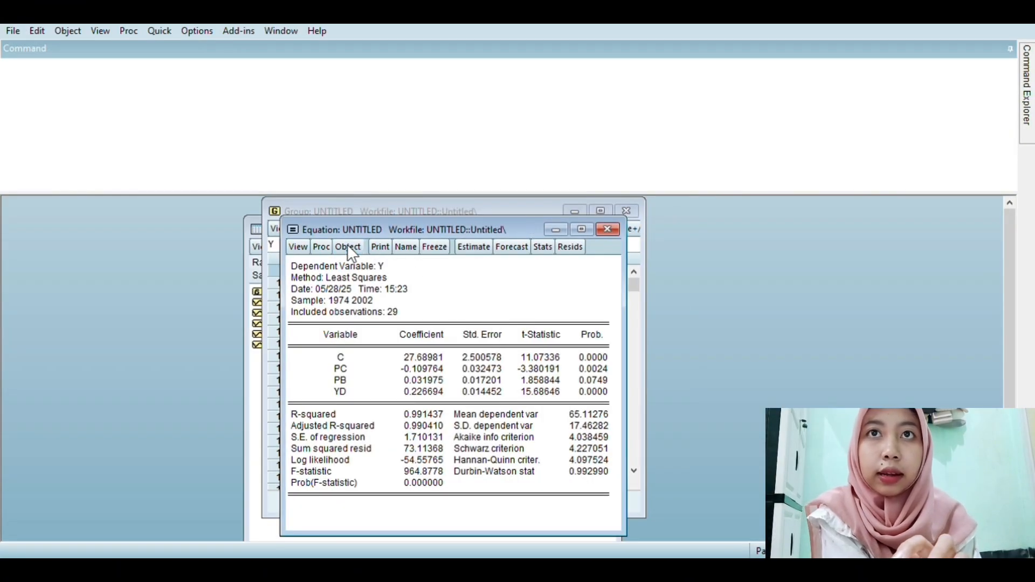
click(389, 308)
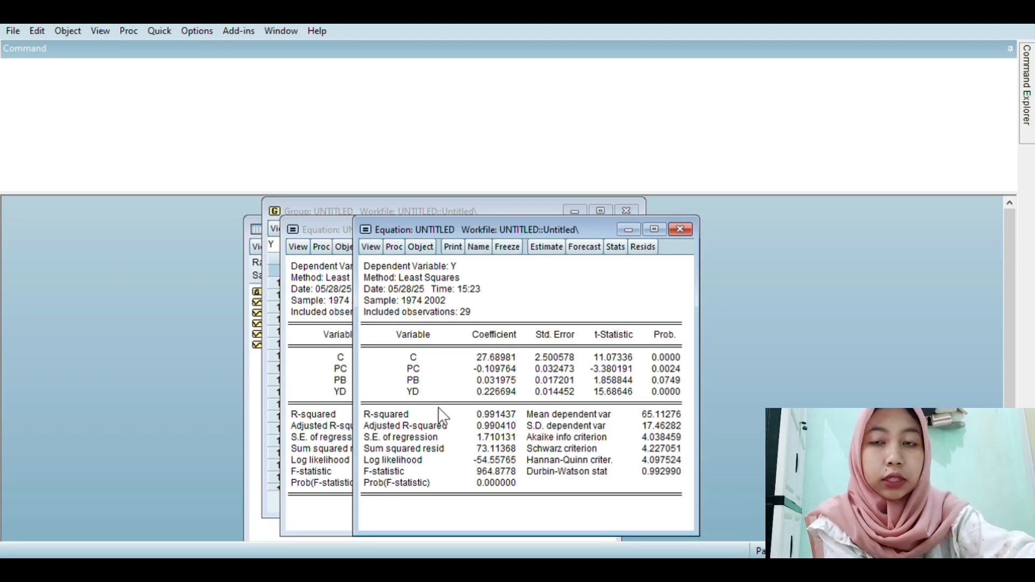
click(500, 413)
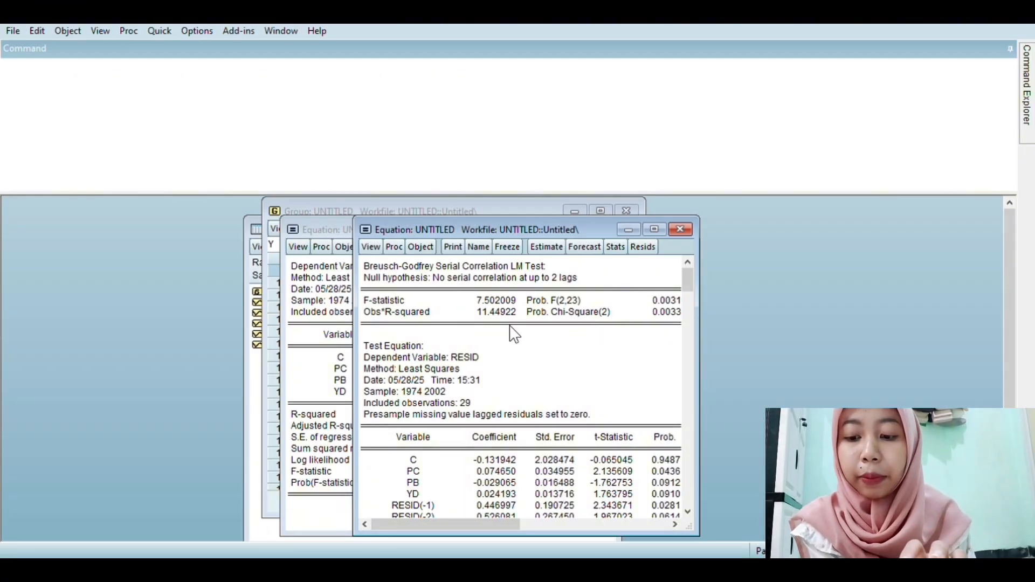
click(554, 253)
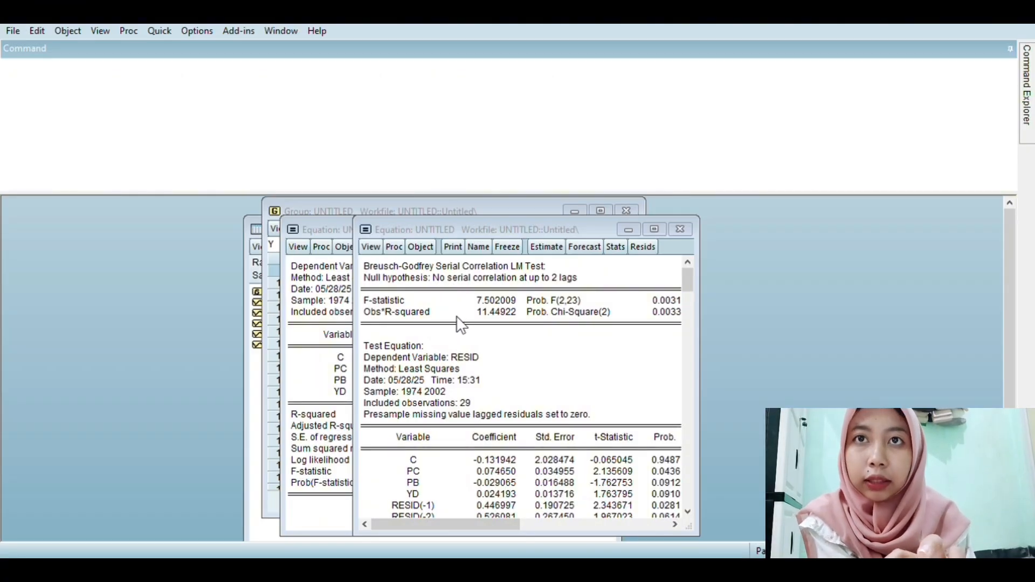
- In Stata, import sheet CHICK6 of CHICK9 (1).xls with first-row variable names and save it as CHICK9 (1).dta, replacing any existing file
click(625, 485)
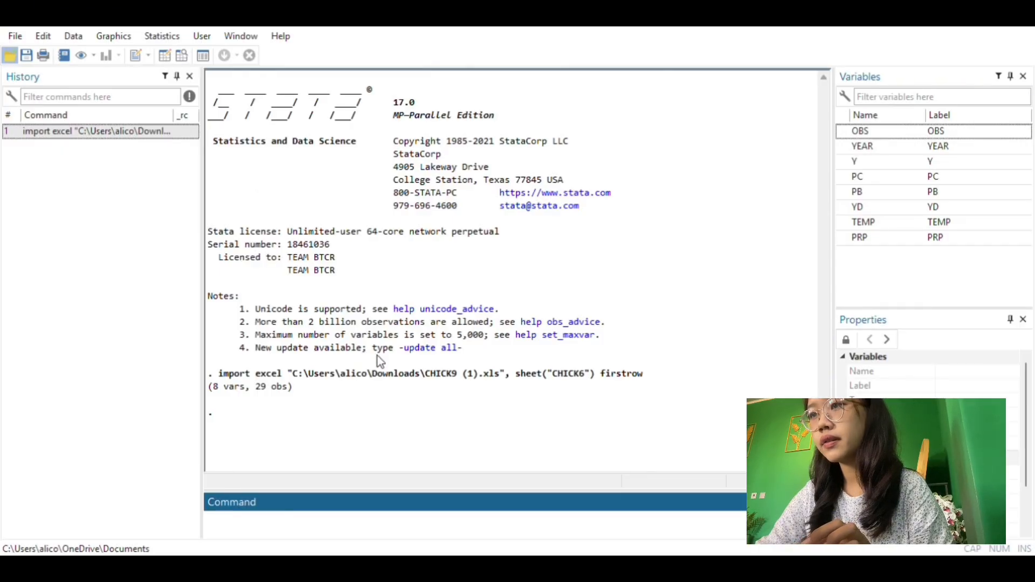
click(557, 288)
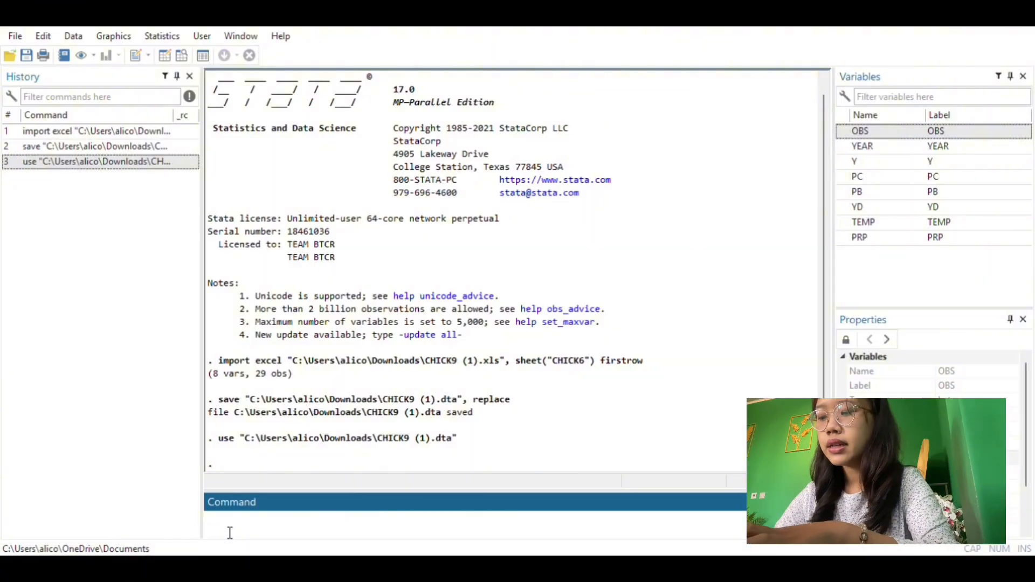
- Run the summarize command for the variables Y, PC, PB, YD, TEMP and PRP
text(um)
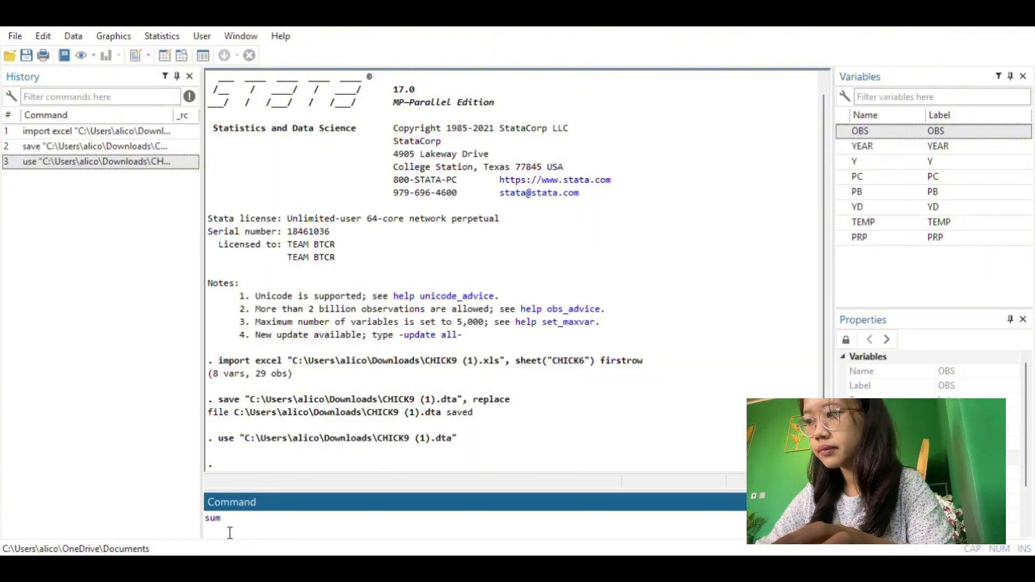
text(mar)
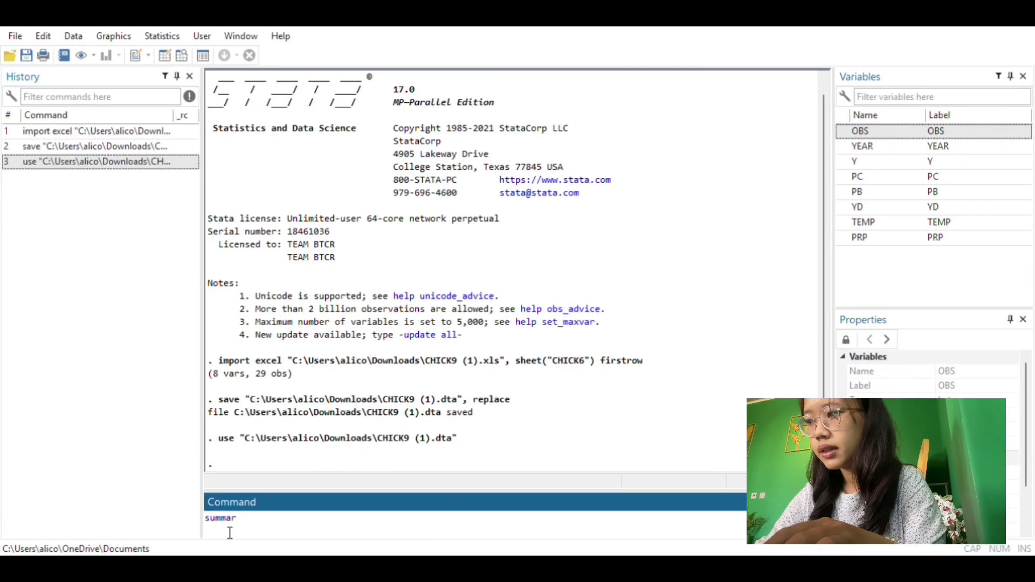
text(ize)
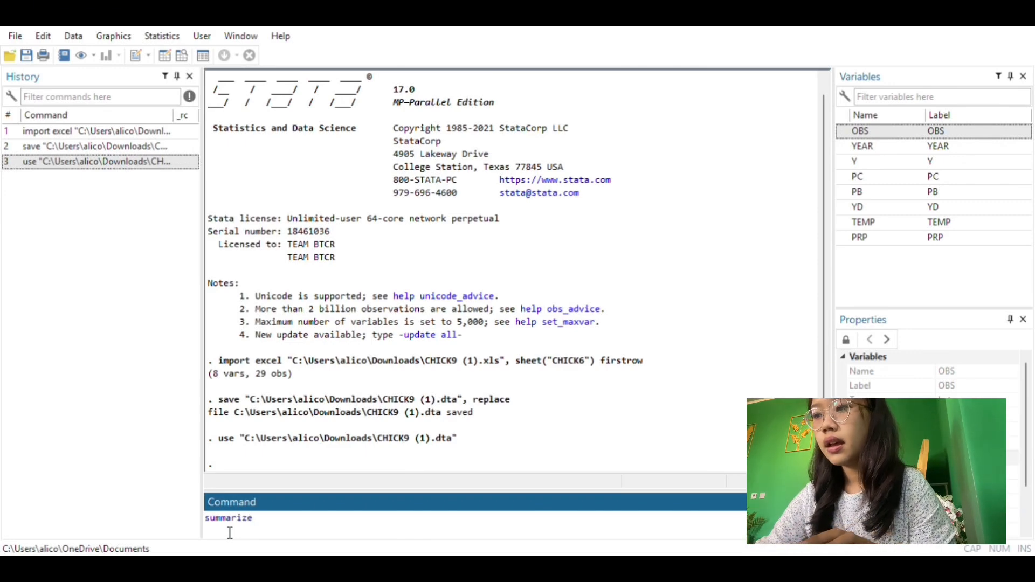
click(859, 162)
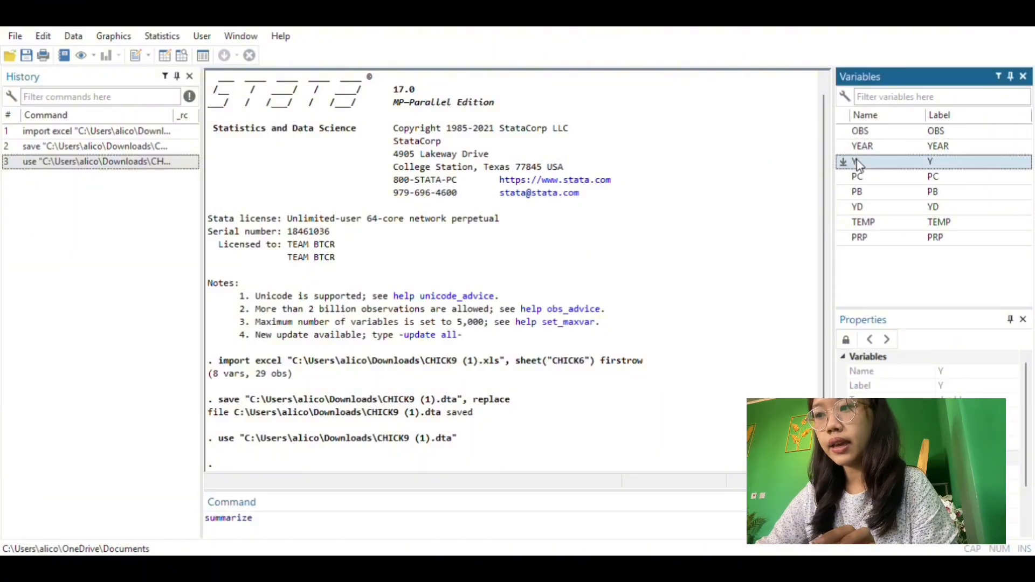
click(302, 524)
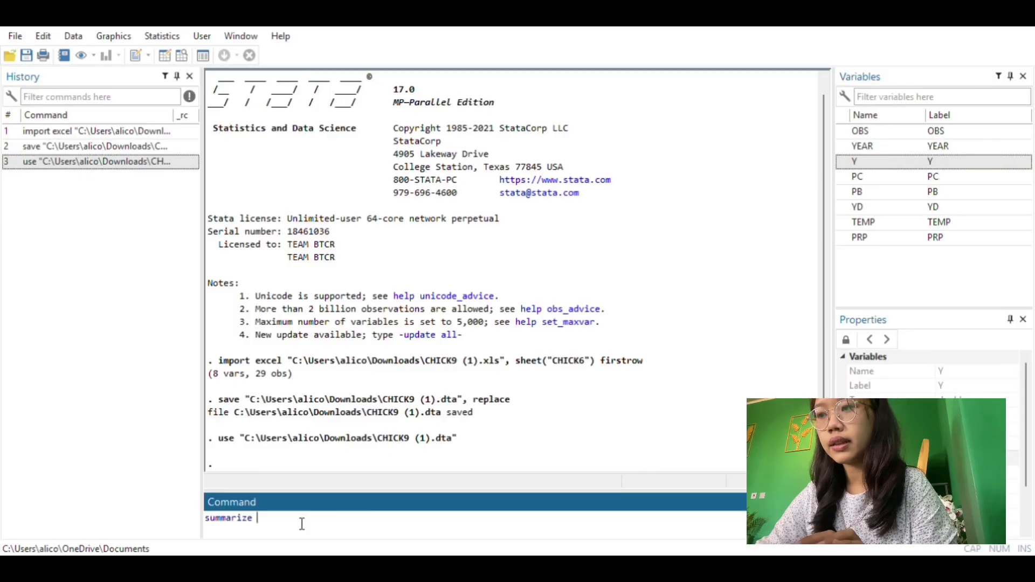
click(868, 169)
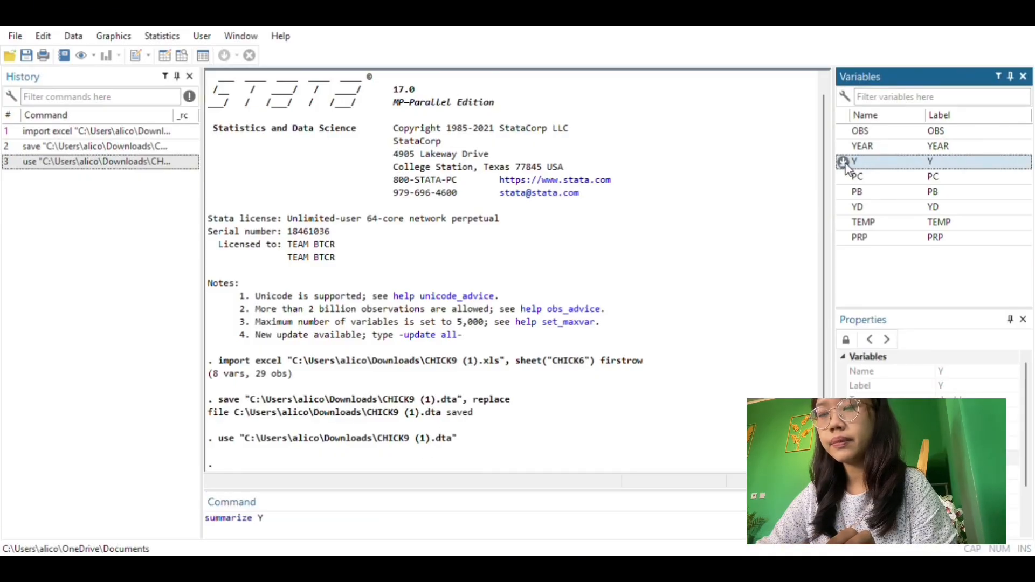
click(844, 178)
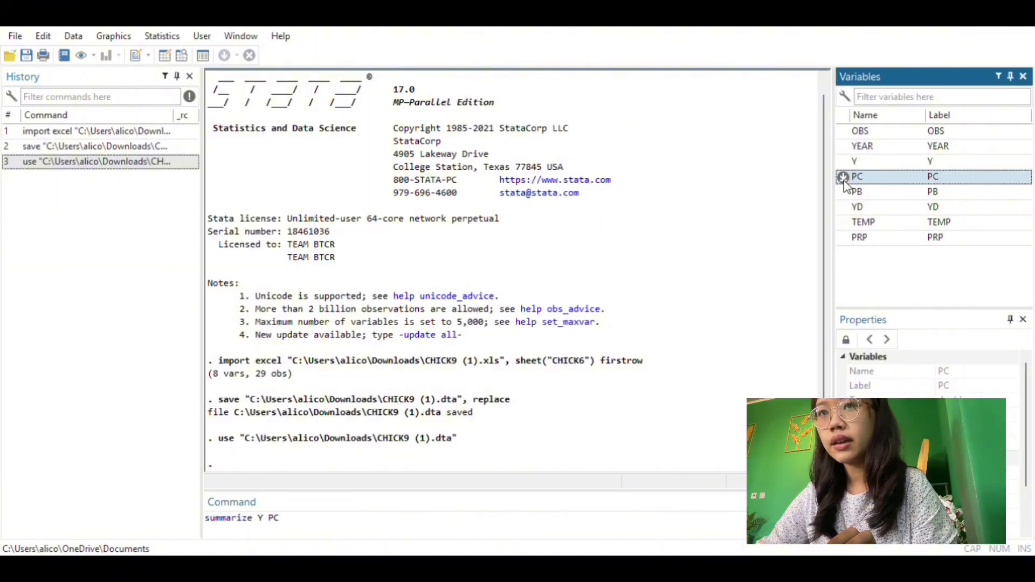
click(843, 192)
click(844, 209)
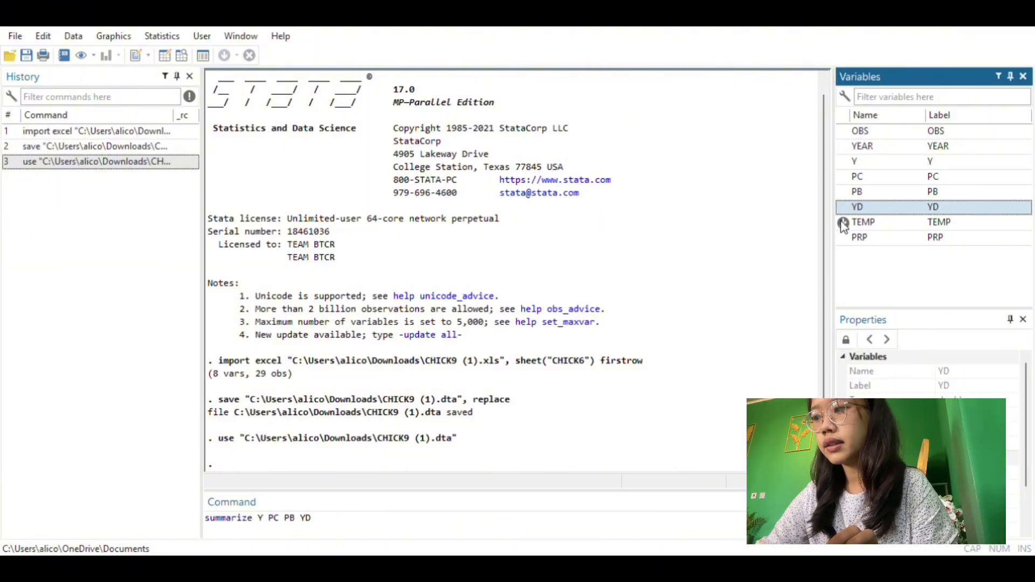
click(844, 223)
click(843, 238)
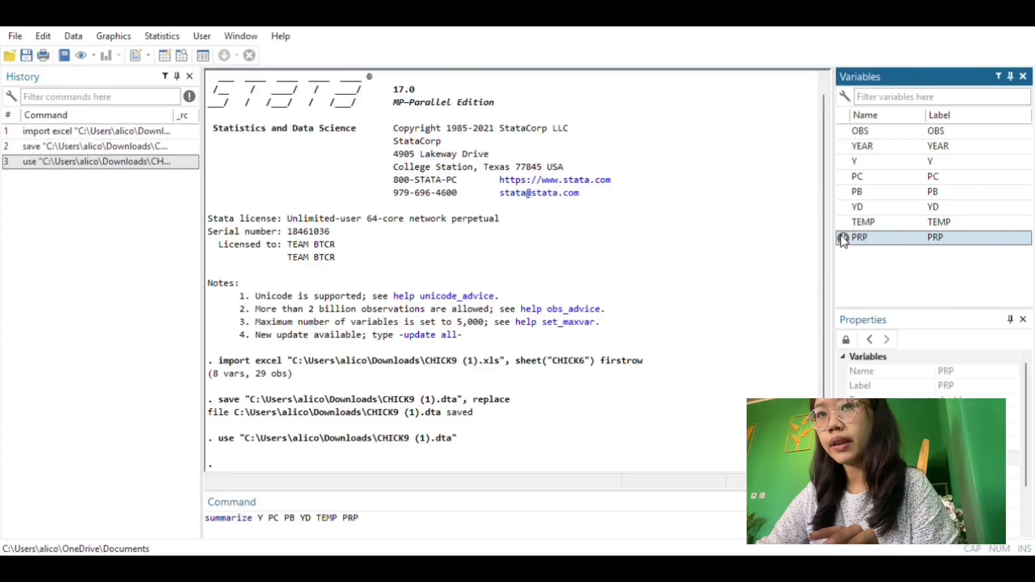
click(416, 511)
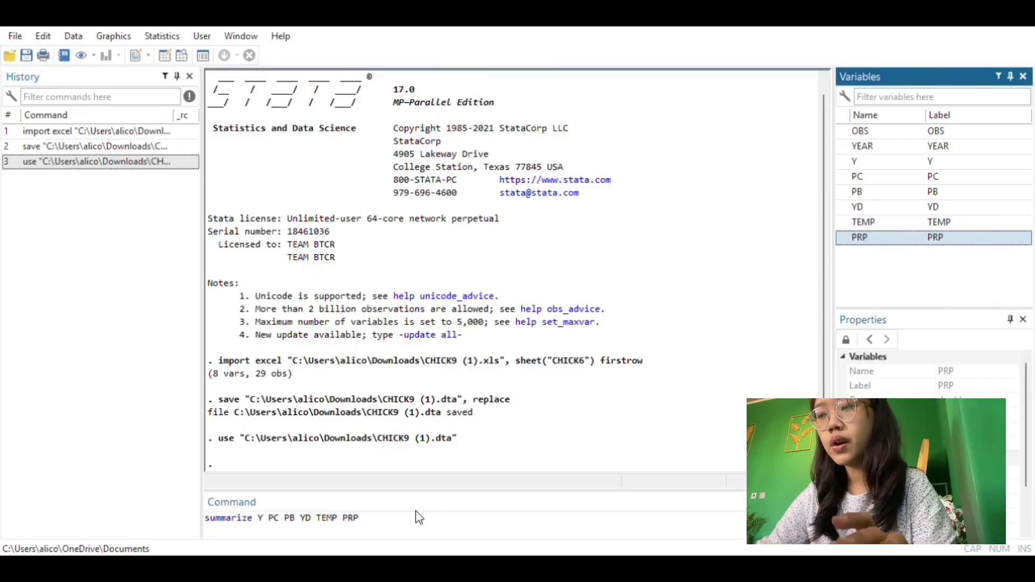
key(Return)
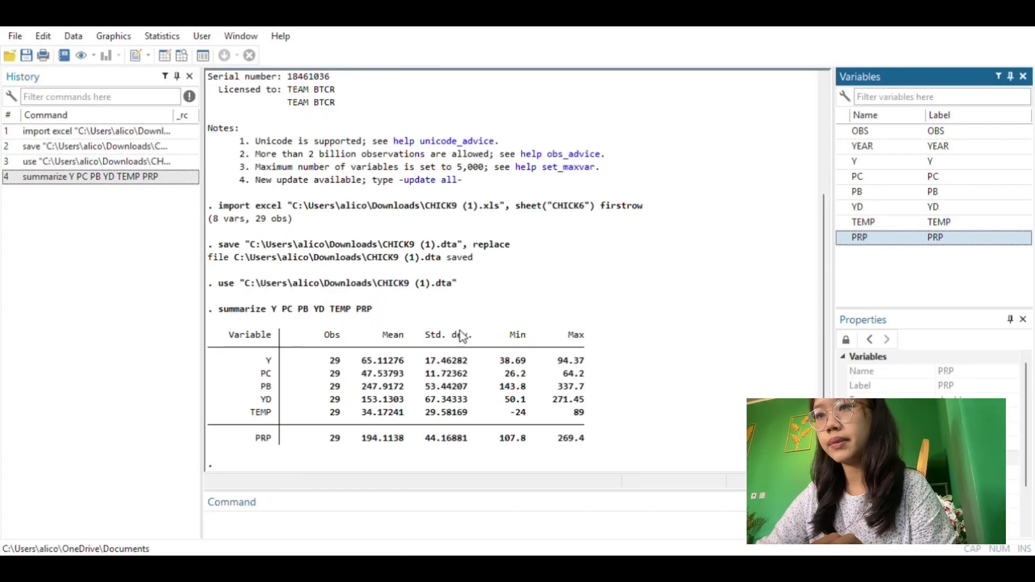
- Run a regression (reg) of Y on PC, PB, YD, TEMP and PRP
click(341, 528)
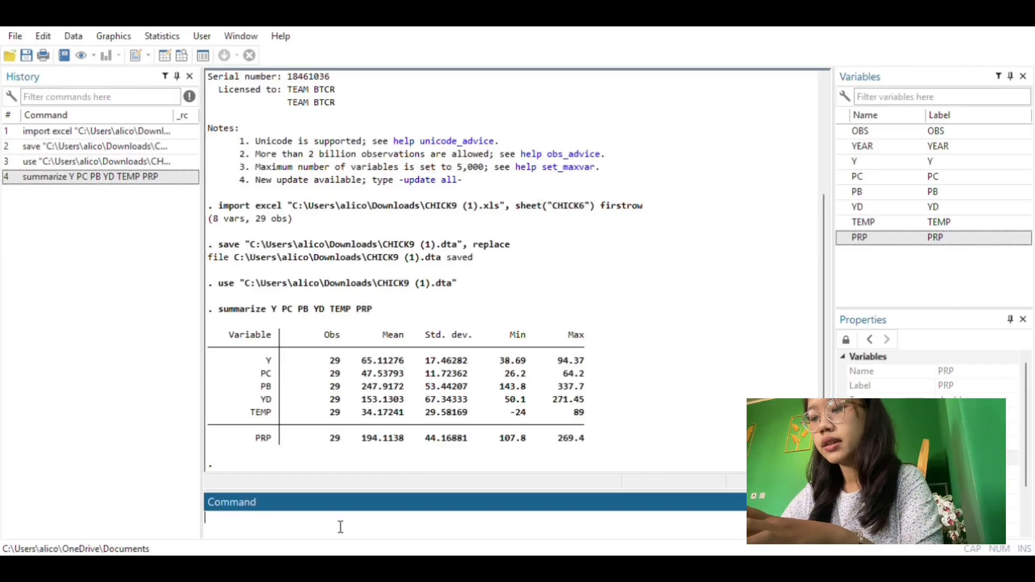
text(reg)
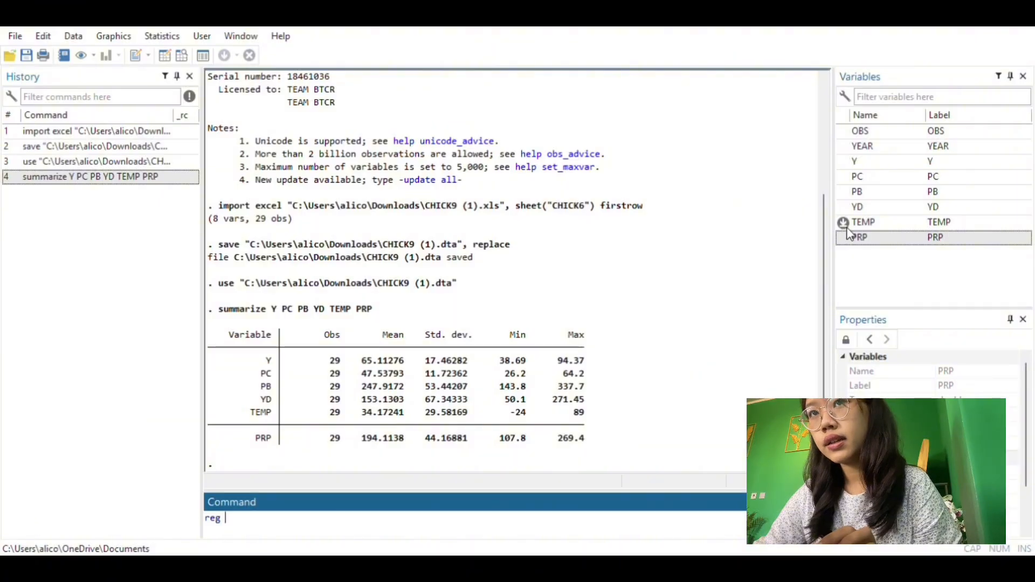
double_click(846, 162)
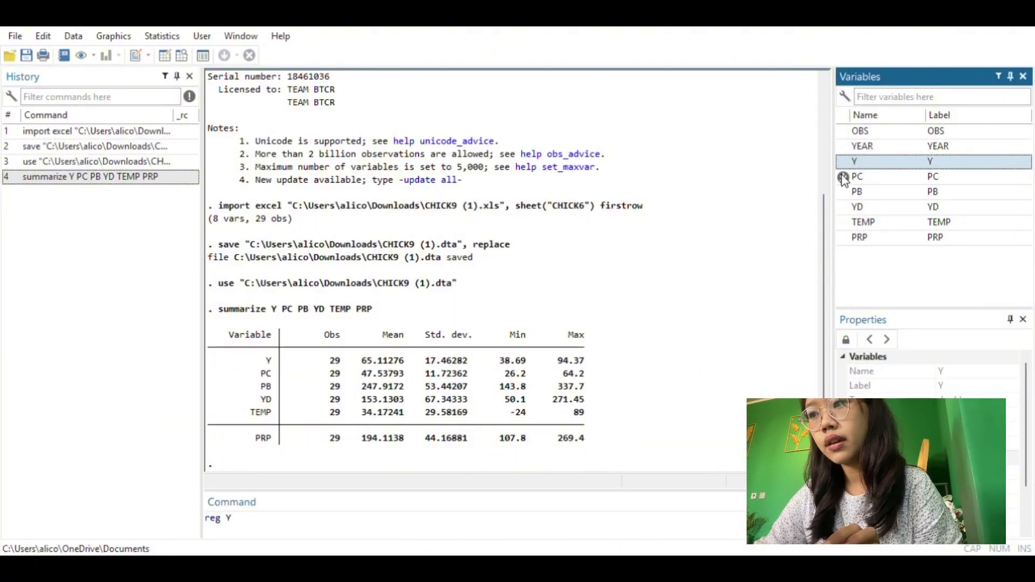
click(844, 177)
double_click(844, 178)
double_click(843, 193)
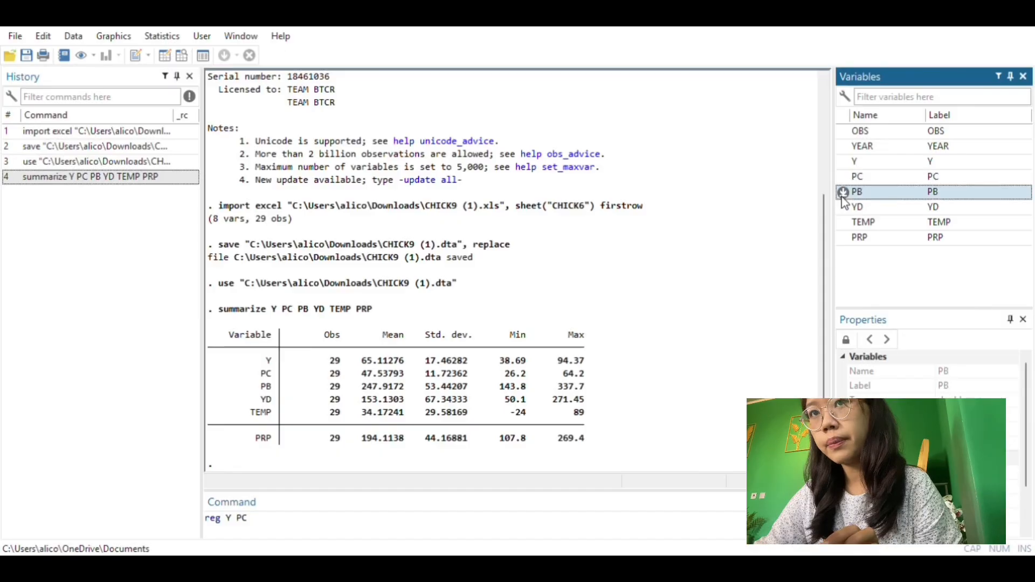
click(843, 208)
double_click(843, 208)
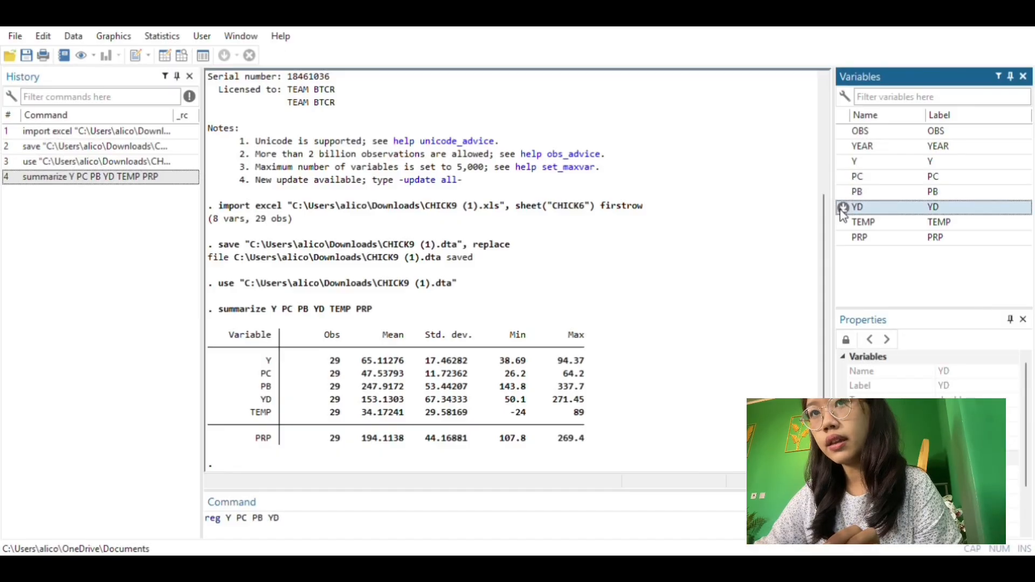
click(844, 223)
double_click(844, 223)
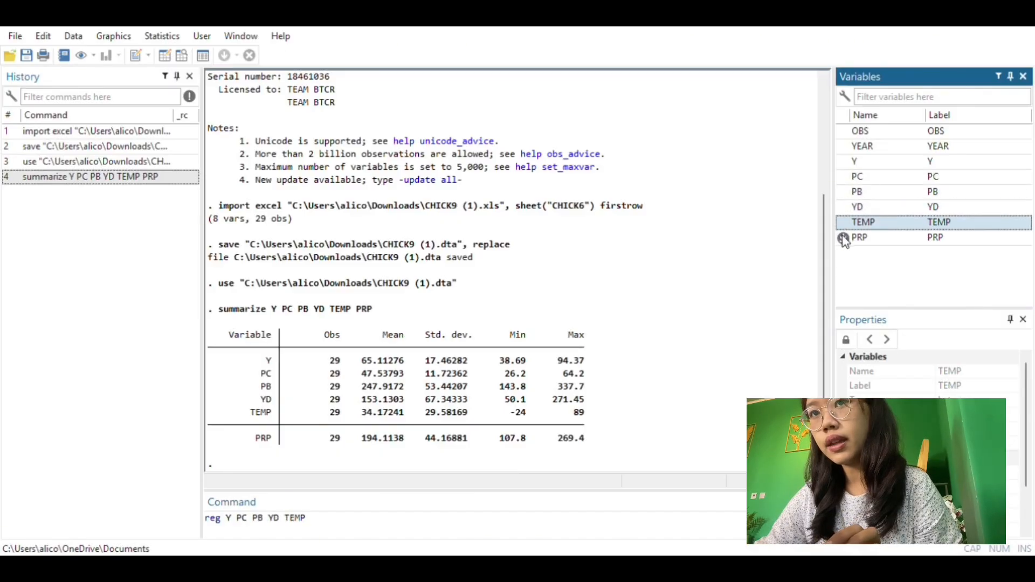
click(844, 239)
double_click(844, 238)
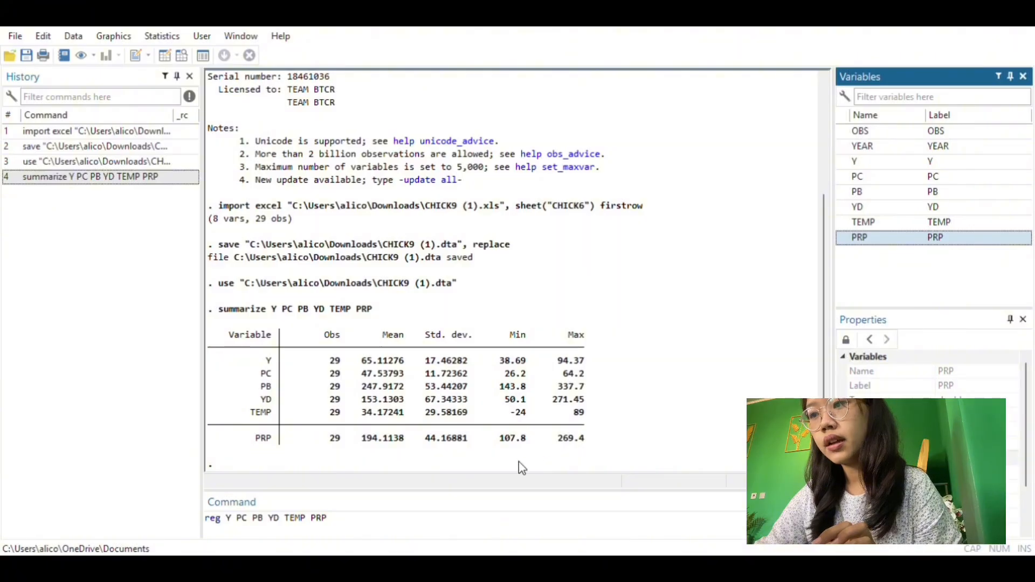
key(Return)
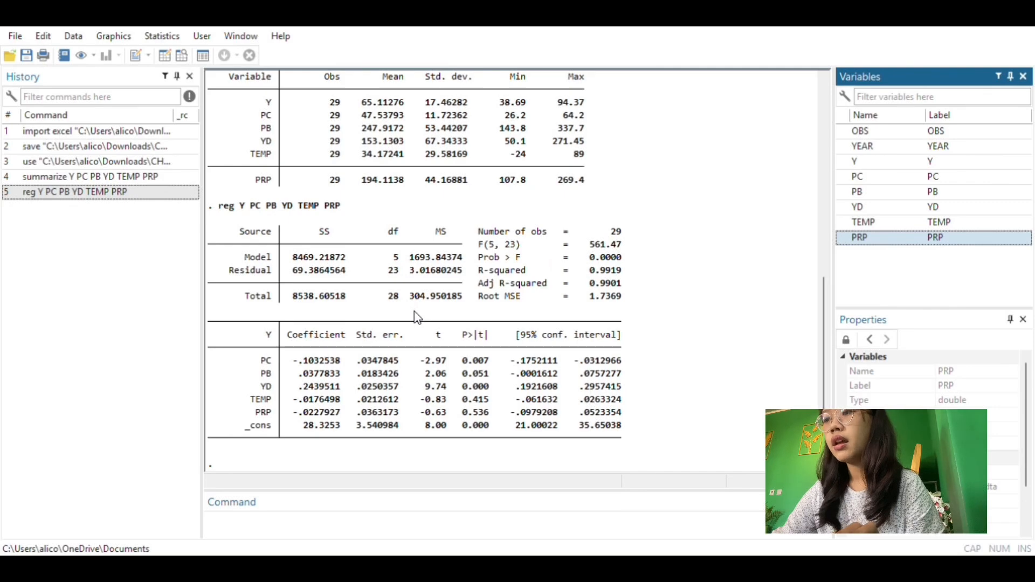
- Run the skewness and kurtosis normality test (sktest) for Y, PC, PB, YD, TEMP and PRP
click(243, 522)
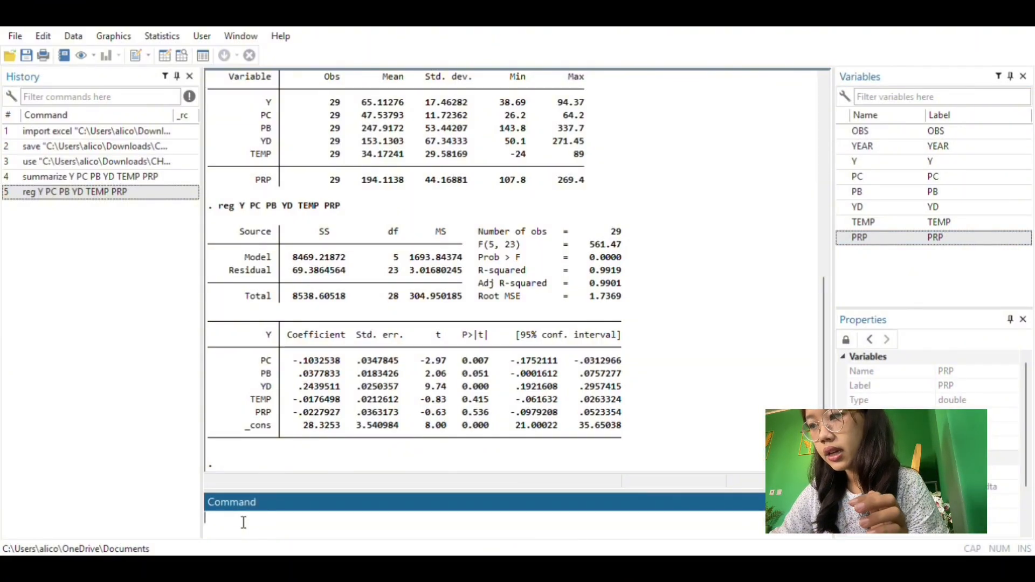
text(sk)
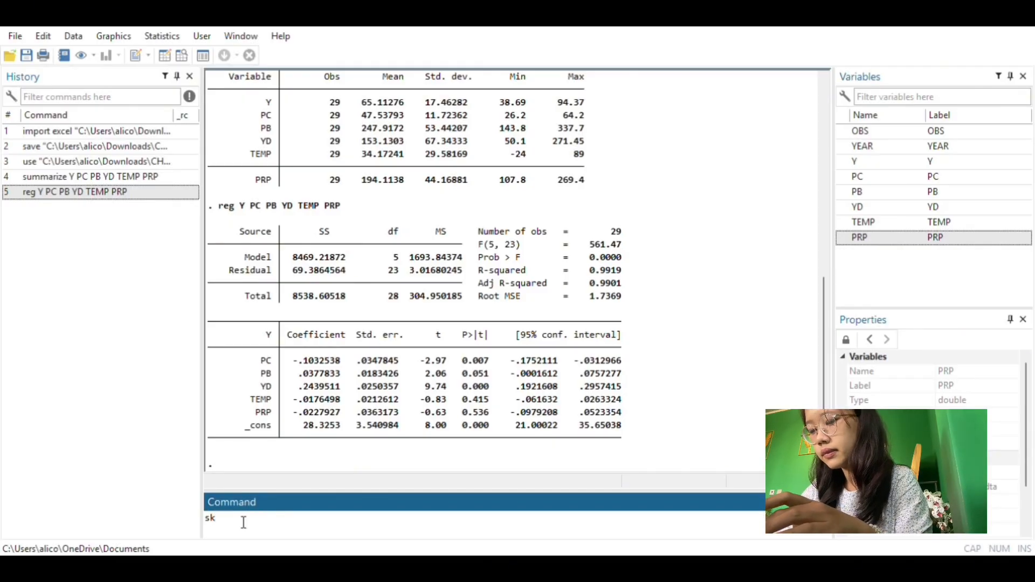
text(tes)
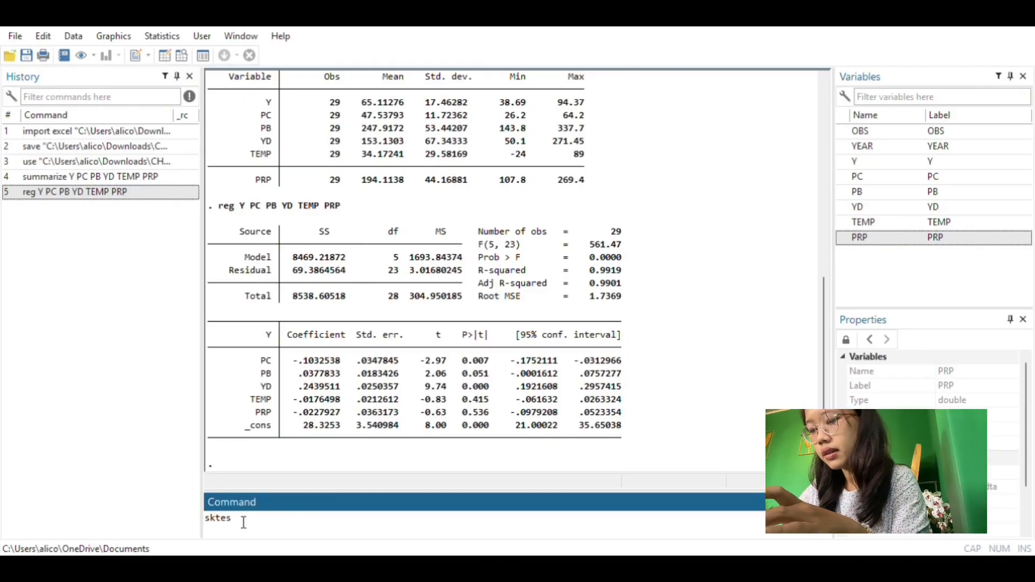
text(t)
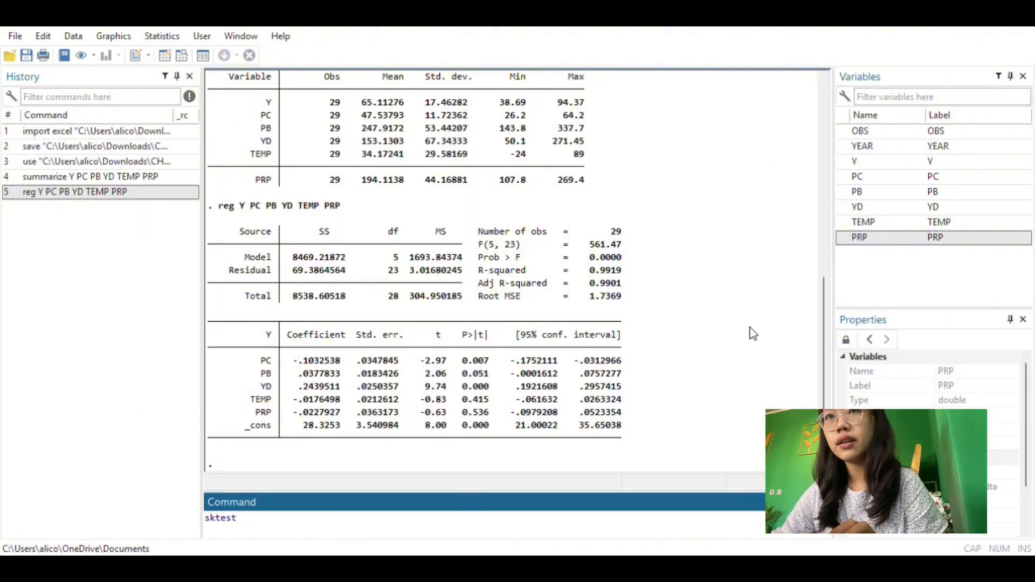
click(844, 161)
click(844, 176)
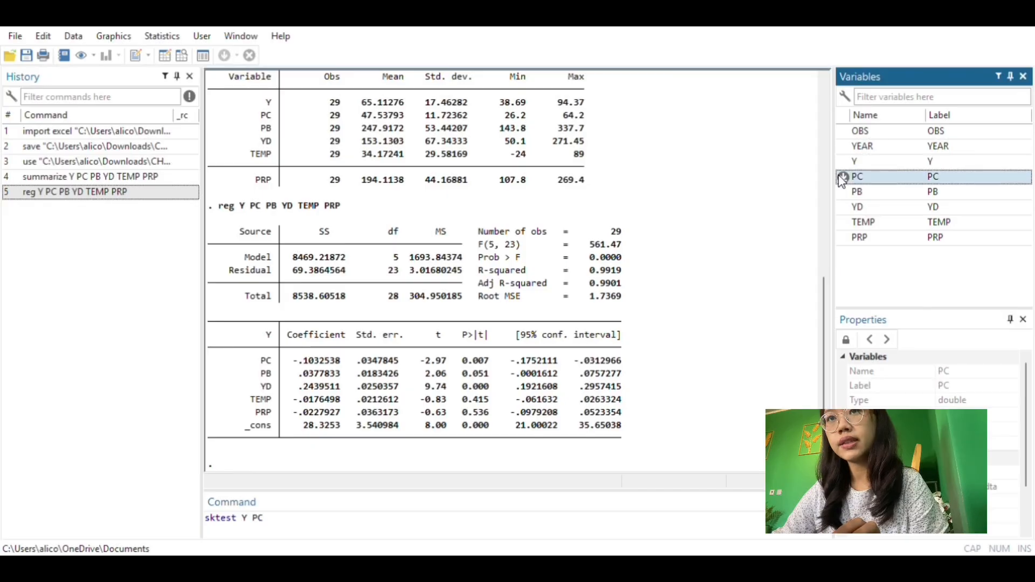
click(842, 192)
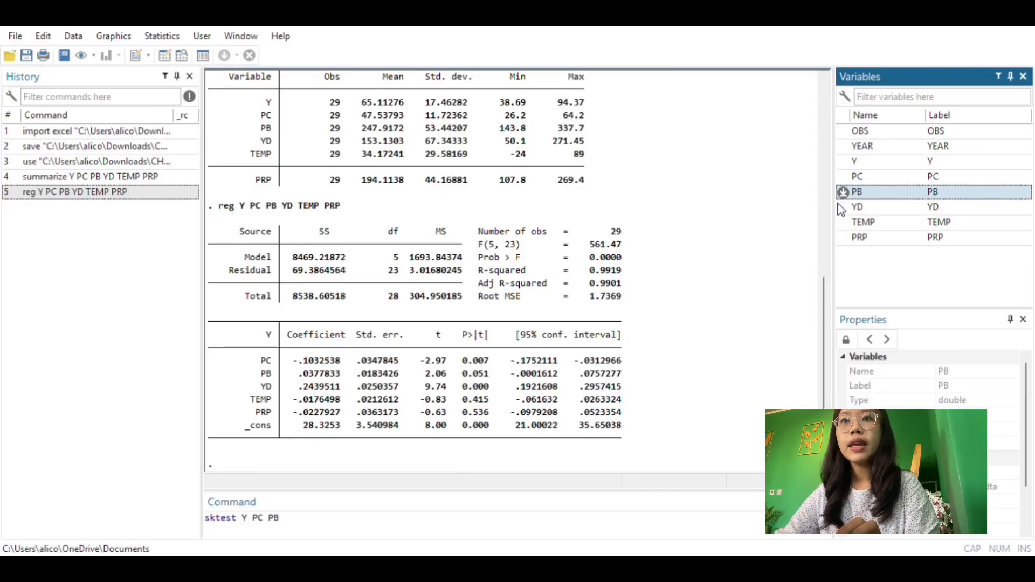
click(843, 207)
click(842, 222)
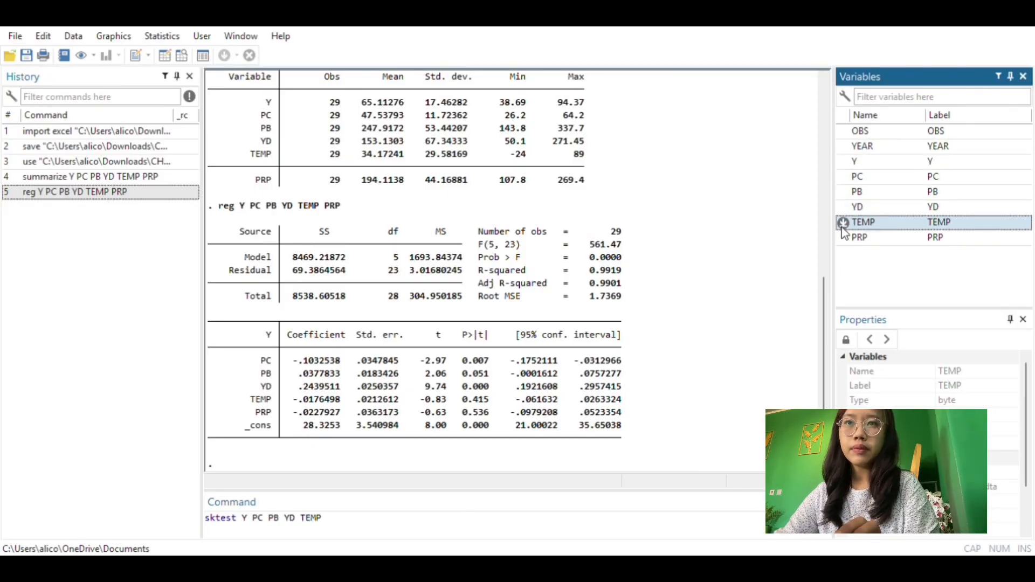
click(844, 238)
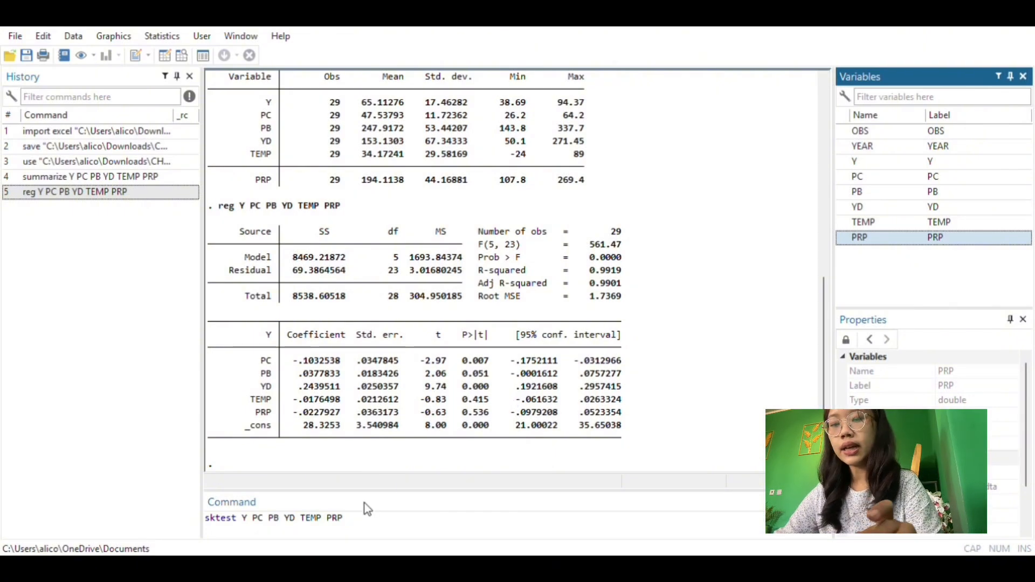
key(Return)
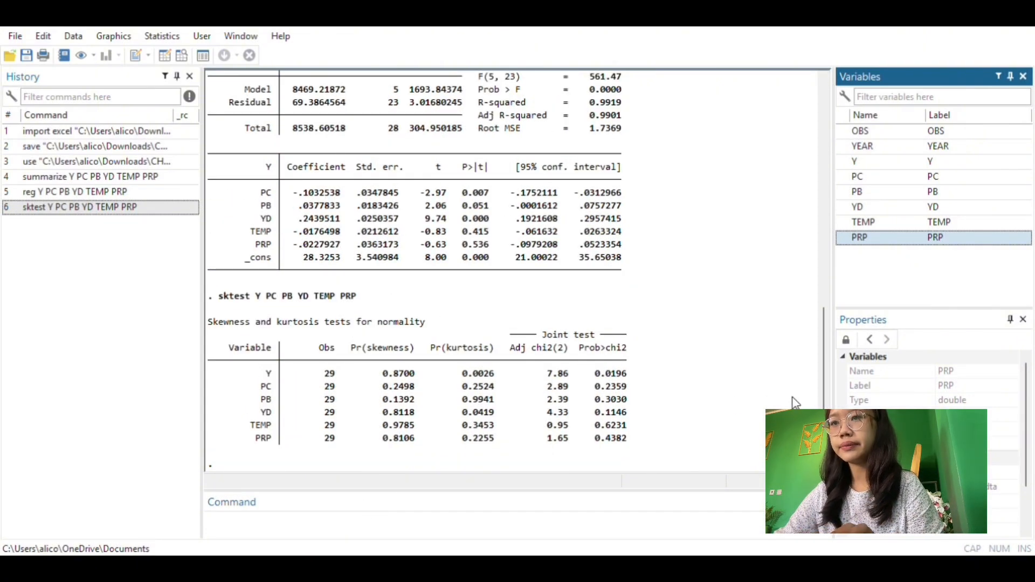
click(816, 389)
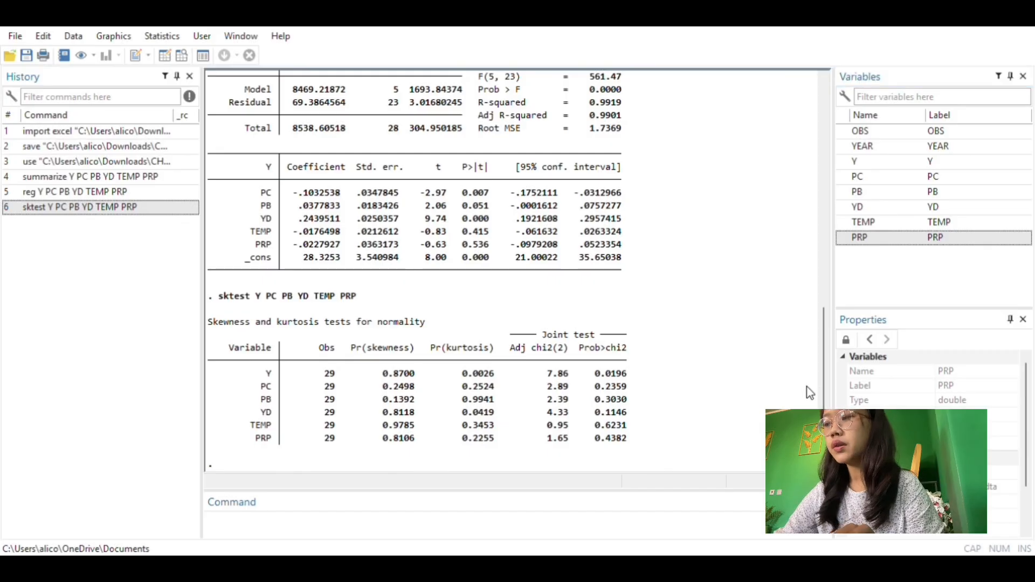
- Run the Jarque-Bera normality test (jb) separately for the variables Y and PC
click(230, 527)
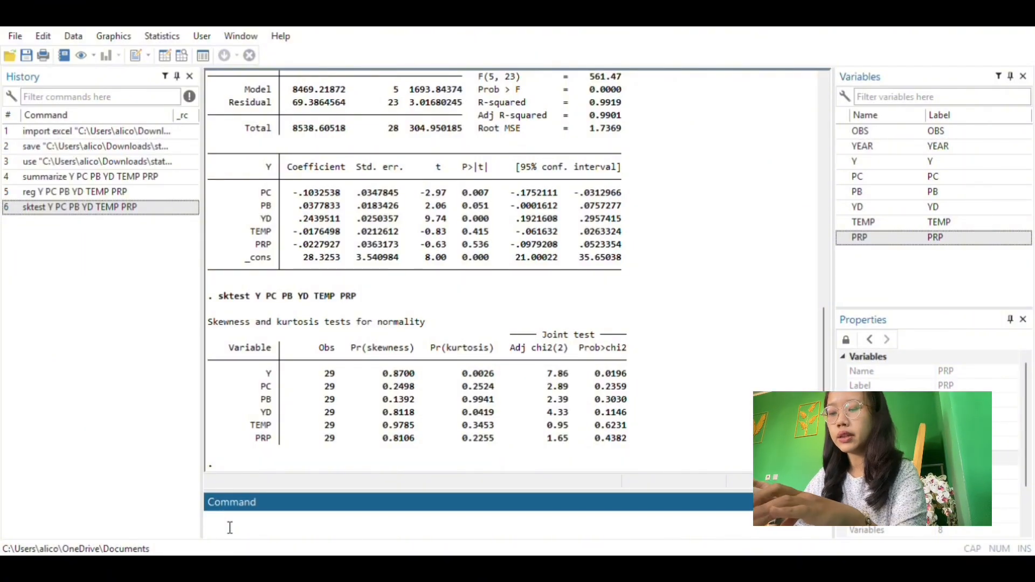
text(jb)
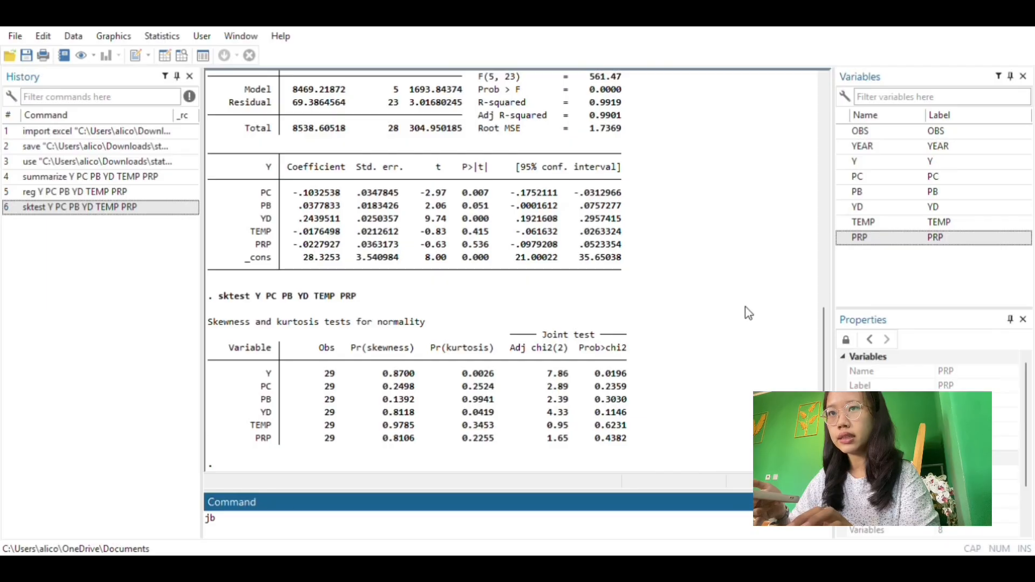
click(858, 162)
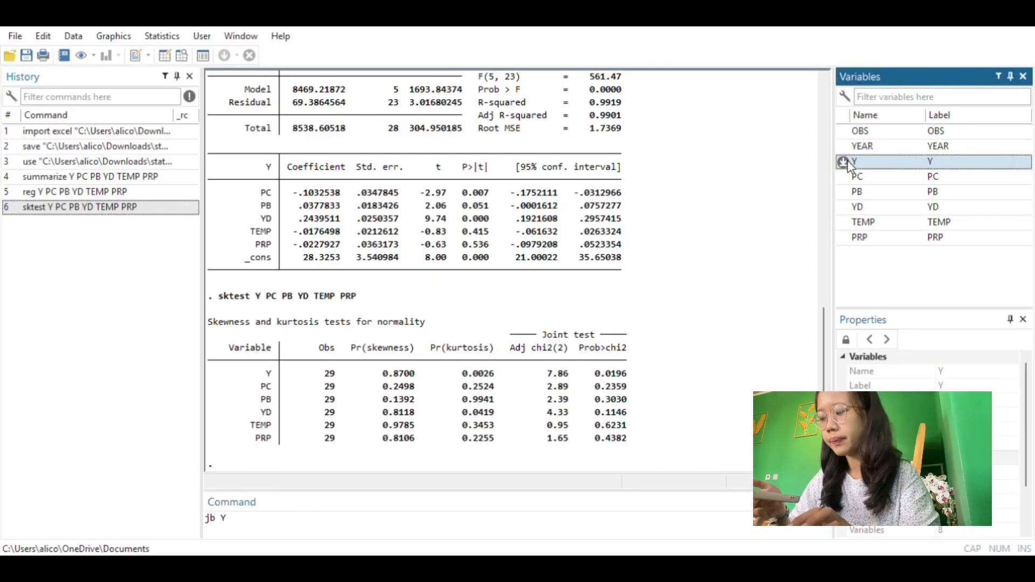
key(Return)
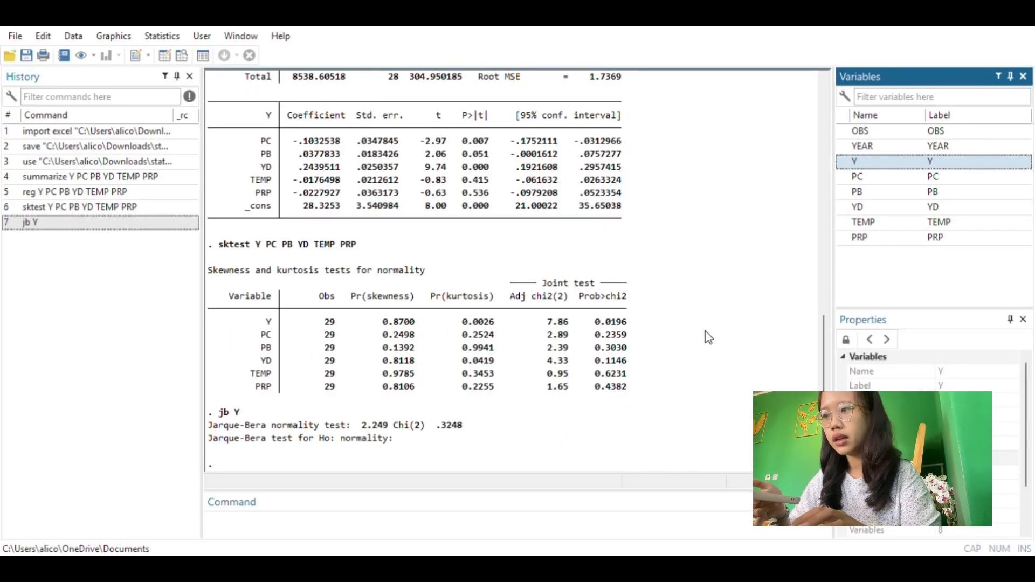
click(361, 538)
text(j)
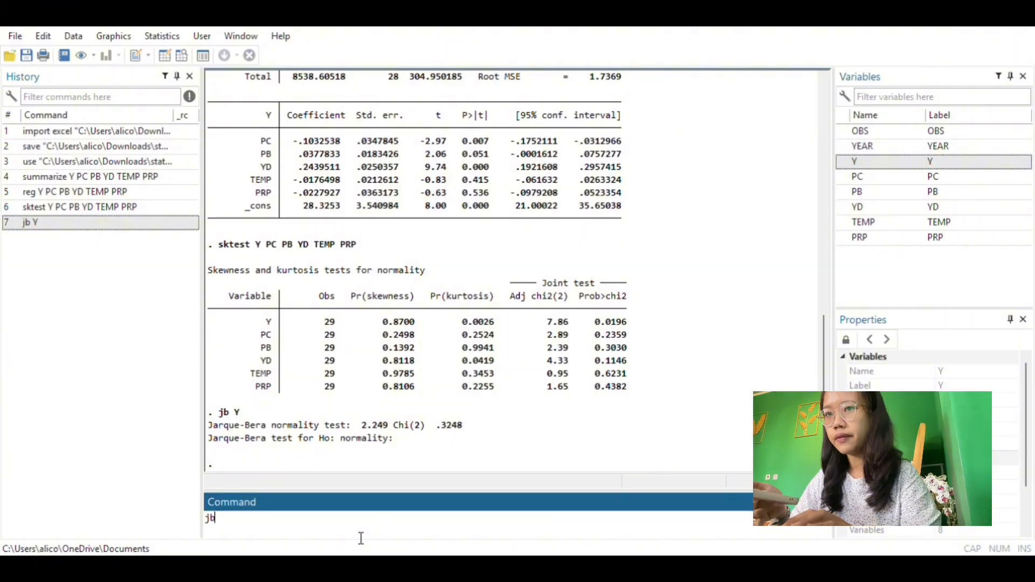
text(b)
click(844, 178)
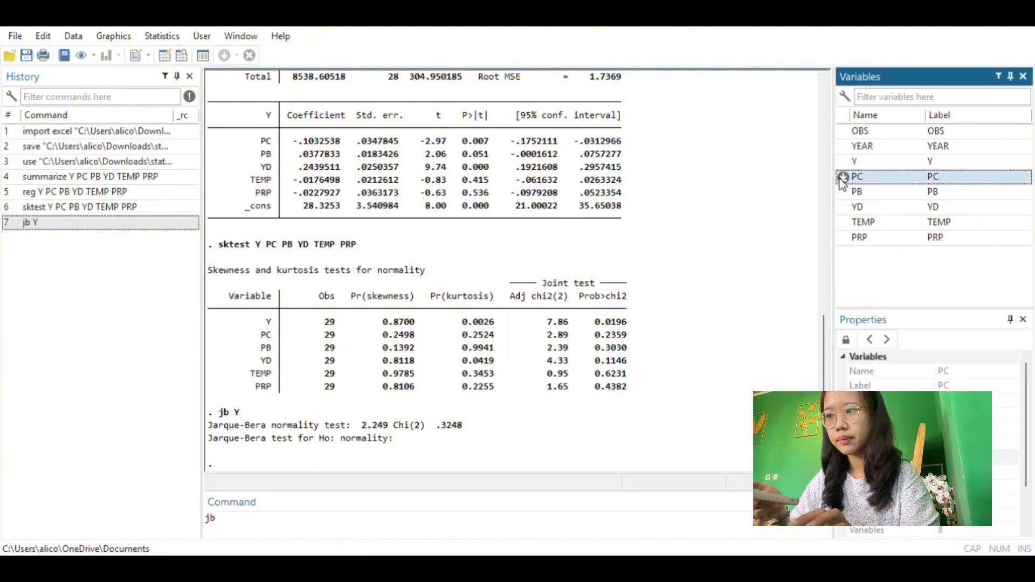
double_click(843, 178)
key(Return)
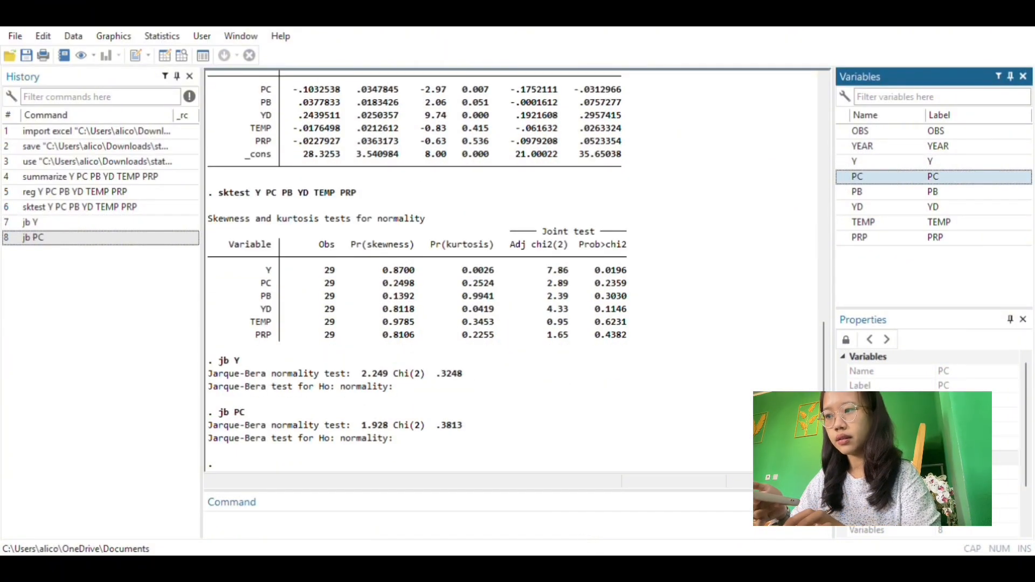
- Run the Jarque-Bera normality test (jb) separately for the variables PB and YD
click(240, 534)
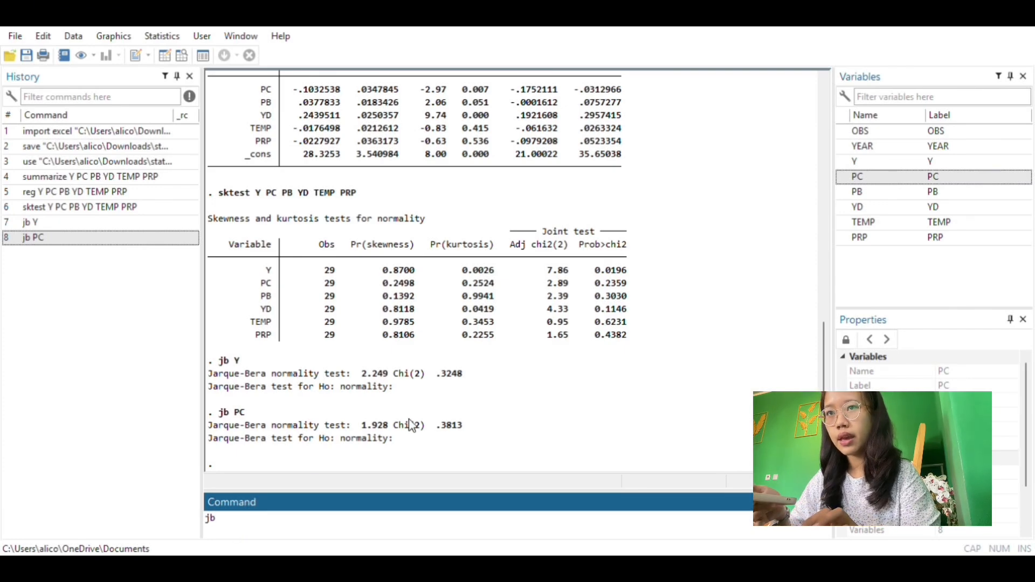
text(jb)
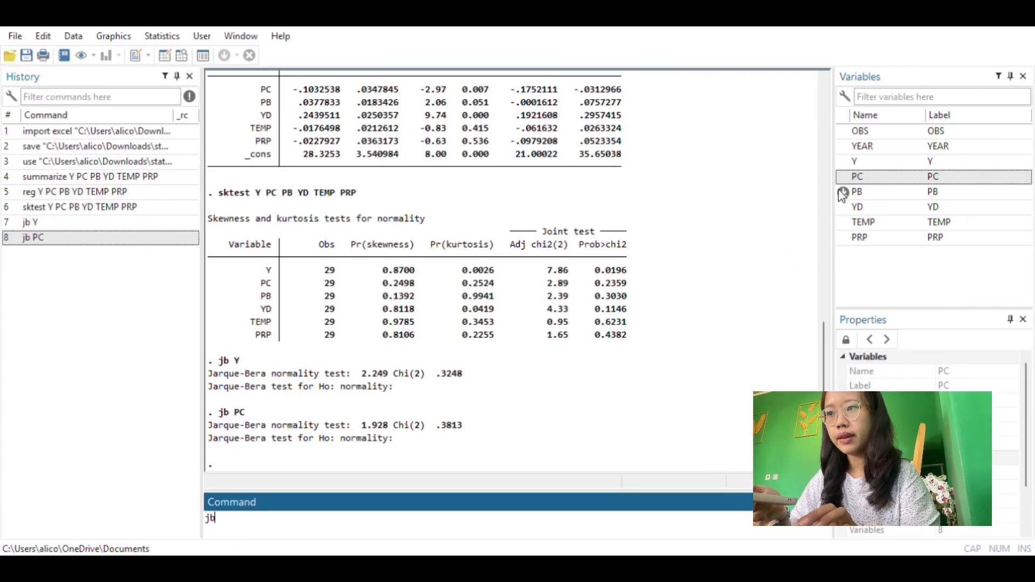
double_click(845, 192)
key(Return)
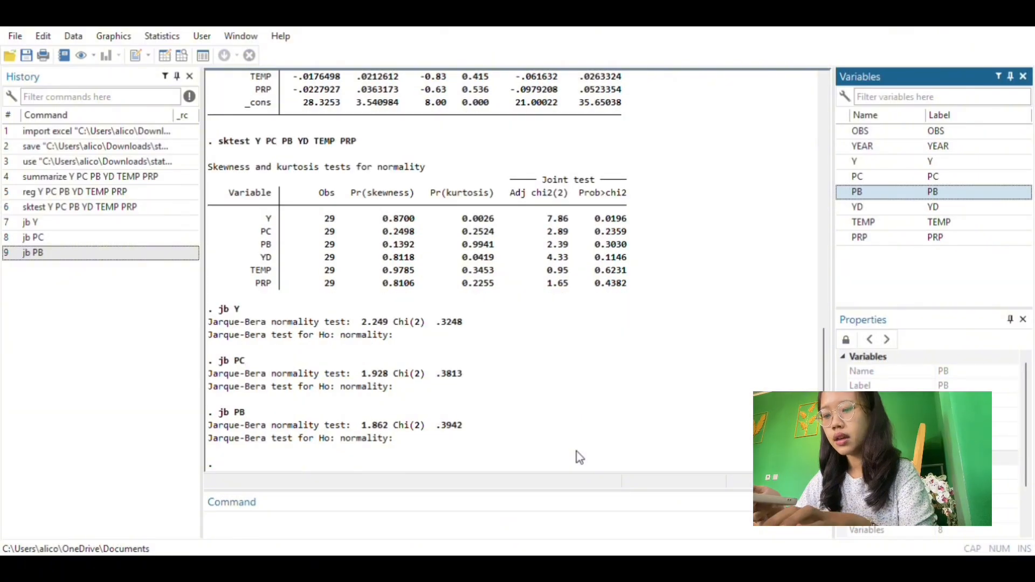
text(j)
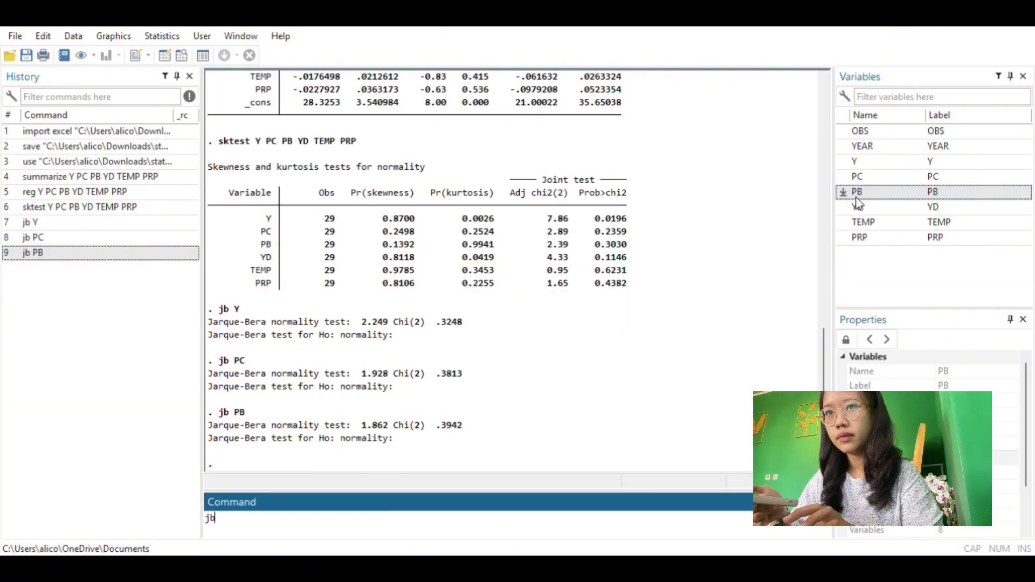
text(b)
click(845, 209)
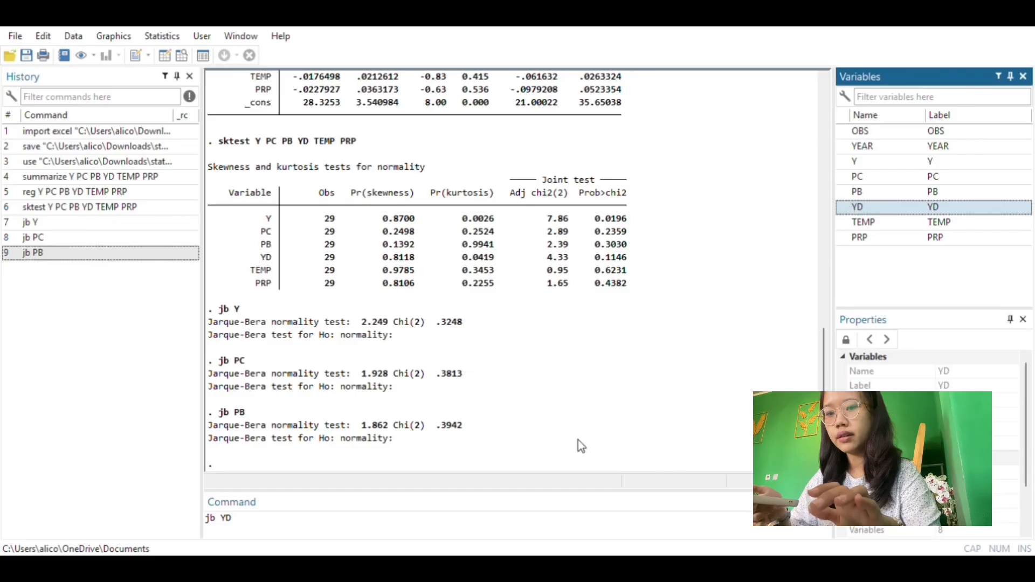
key(Return)
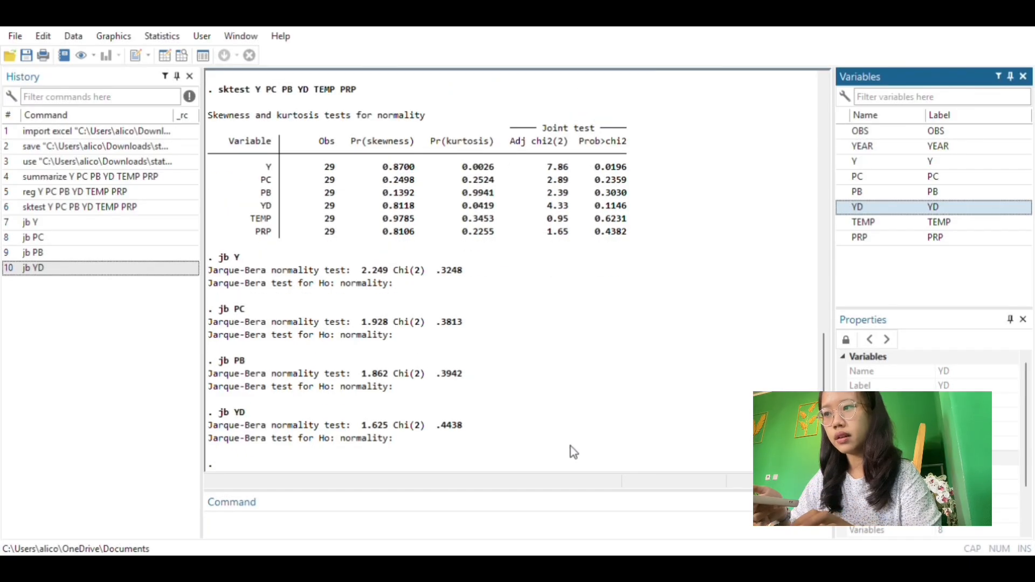
- Run the Jarque-Bera normality test (jb) separately for the variables TEMP and PRP
click(321, 524)
text(jb)
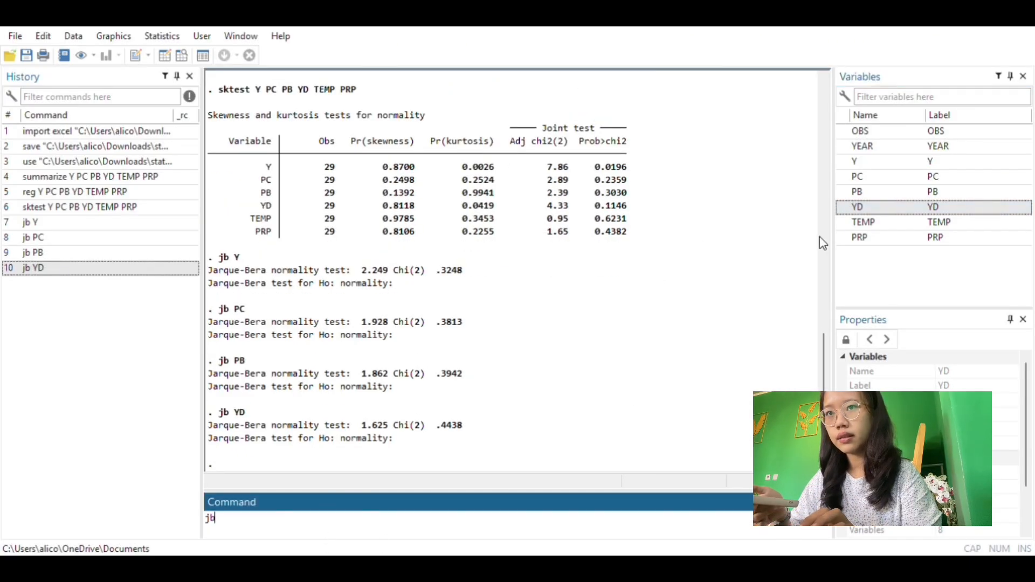
click(844, 223)
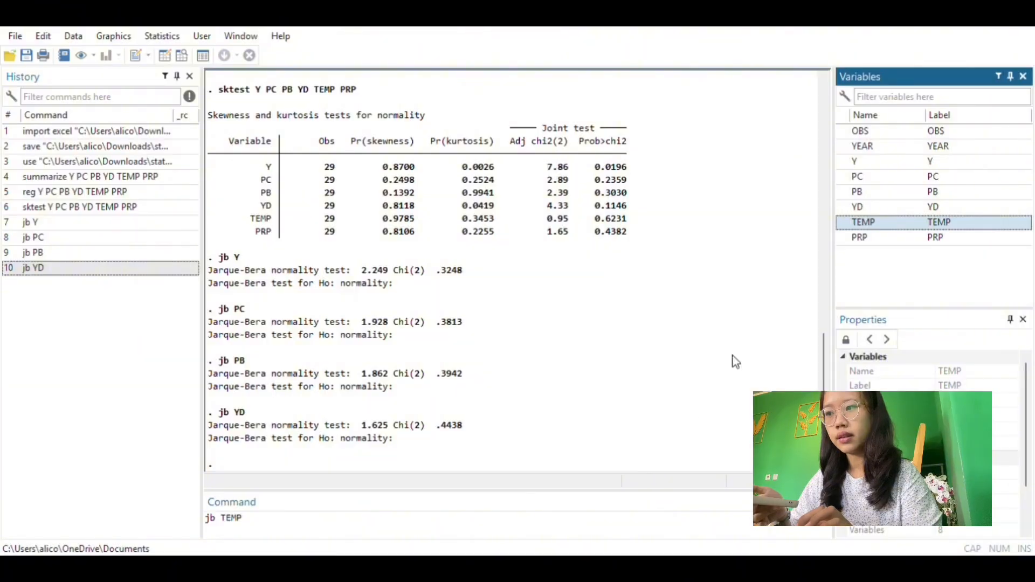
key(Return)
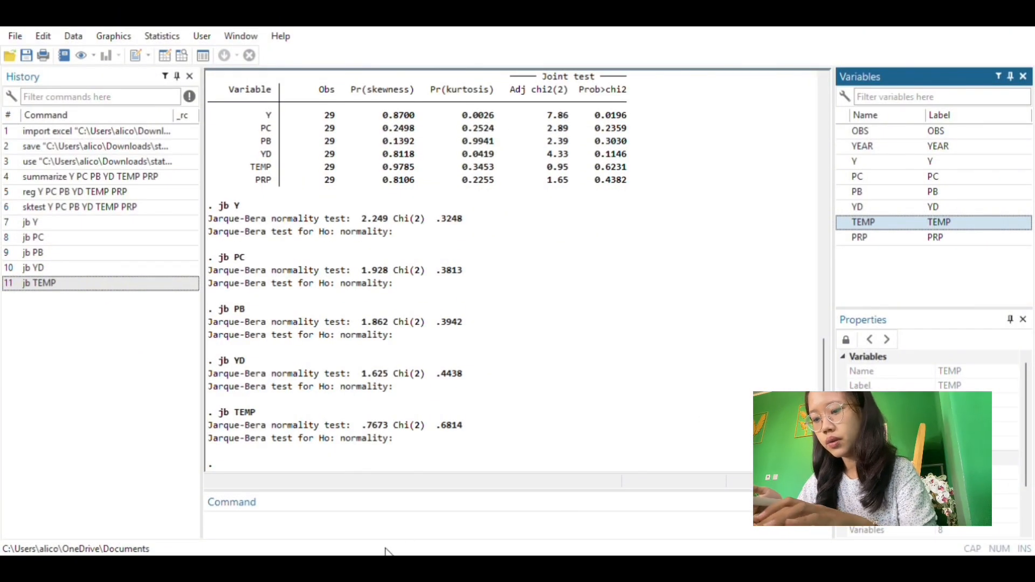
click(386, 519)
text(jb)
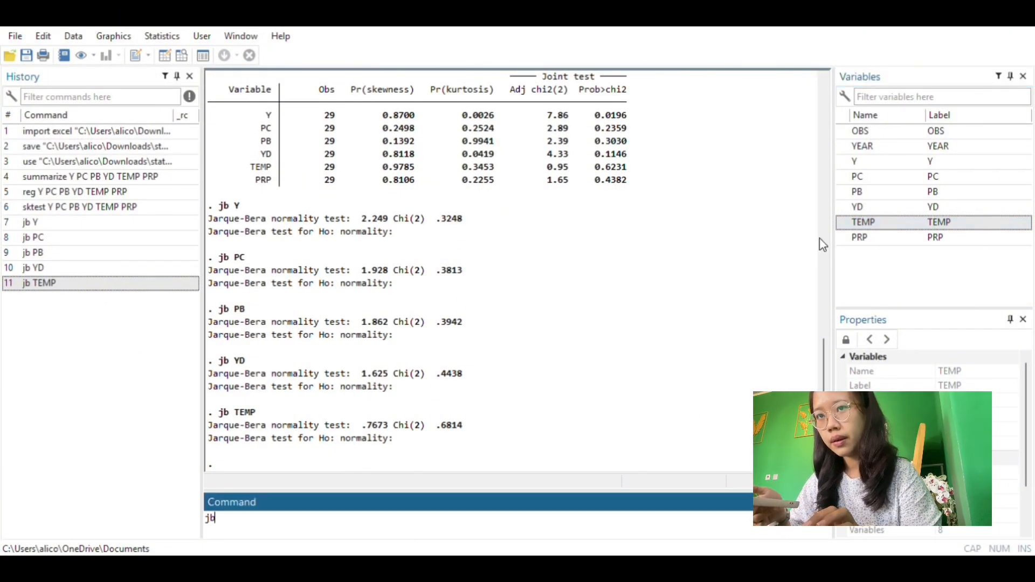
click(846, 239)
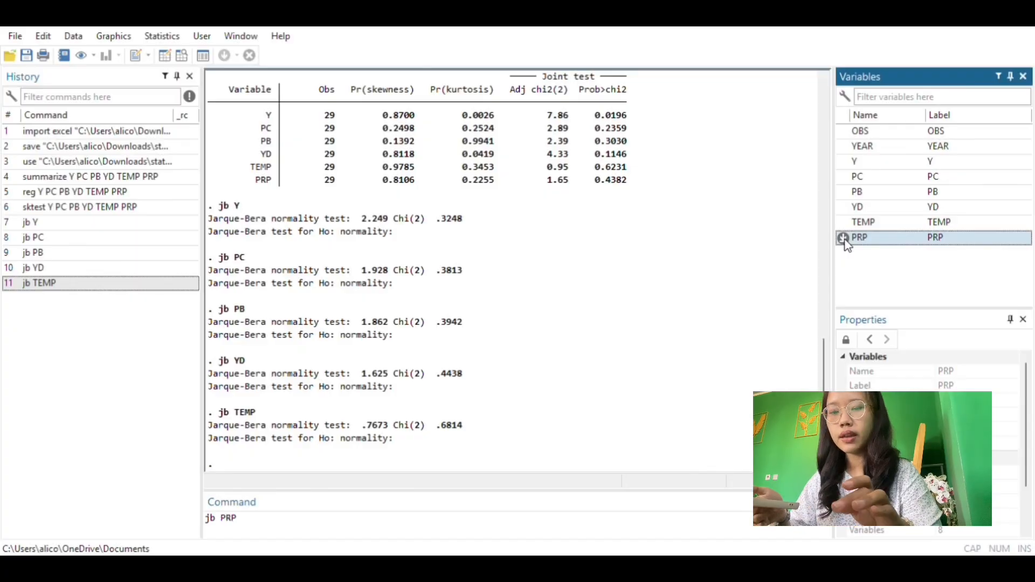
key(Return)
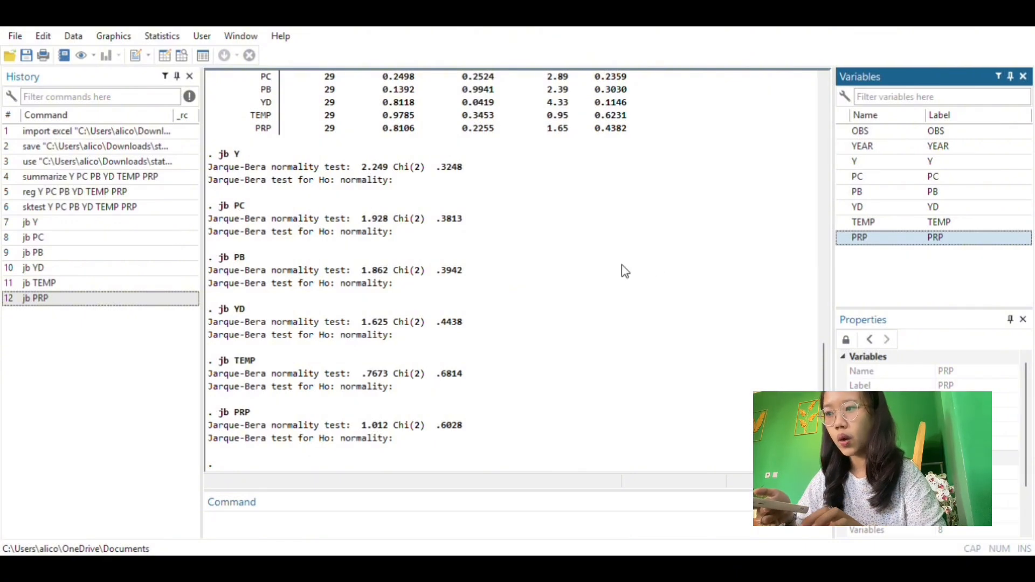
- Run the regression (reg) of Y on PC, PB, YD, TEMP and PRP again after the normality tests
click(360, 527)
text(reg)
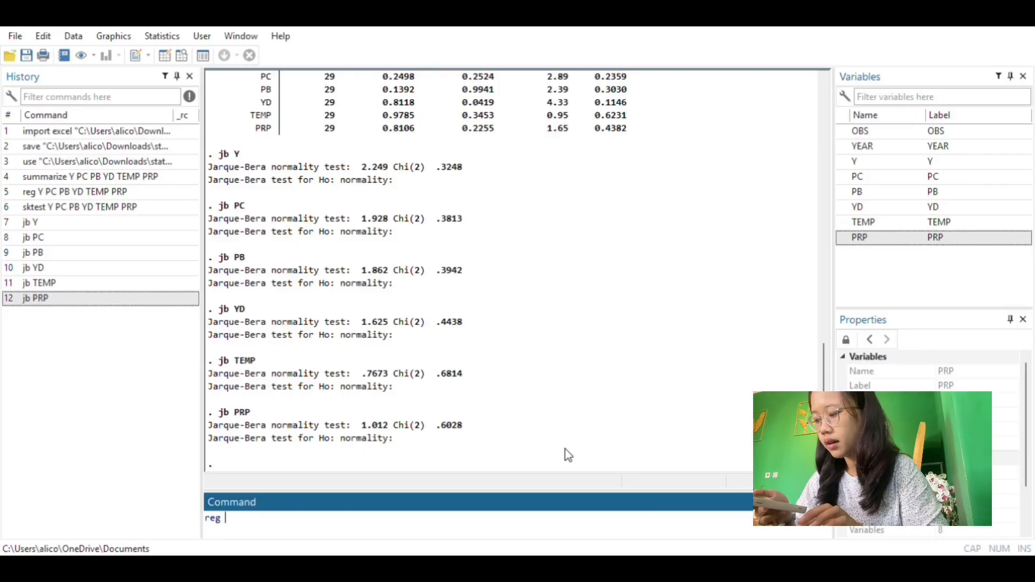
double_click(854, 161)
click(847, 178)
double_click(846, 178)
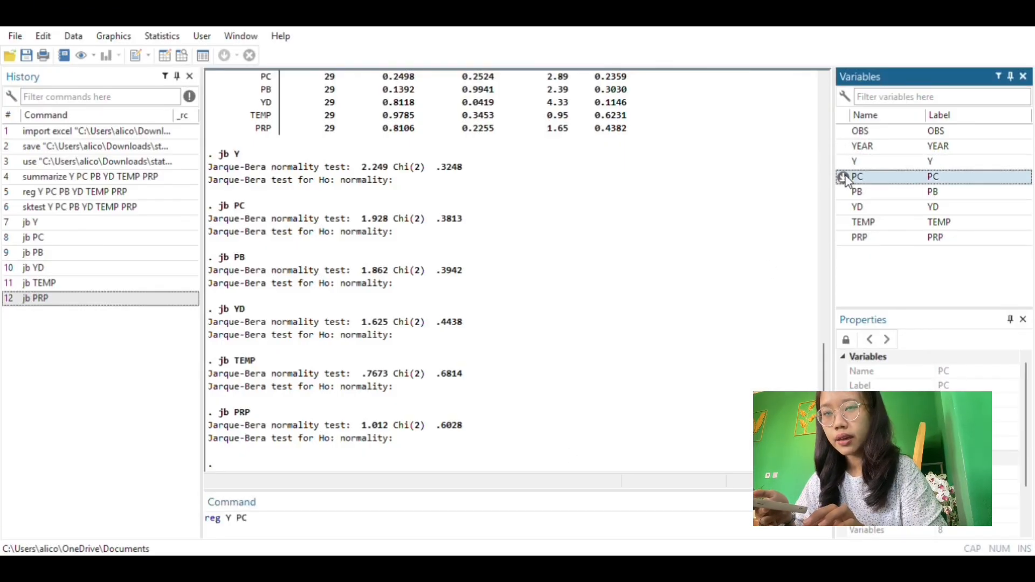
double_click(845, 193)
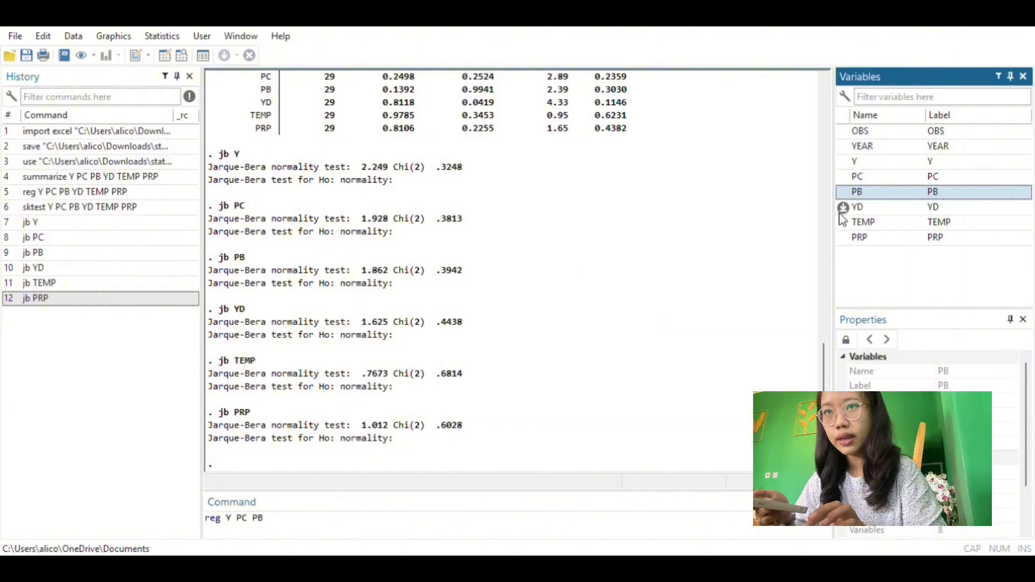
double_click(844, 208)
click(843, 224)
double_click(843, 224)
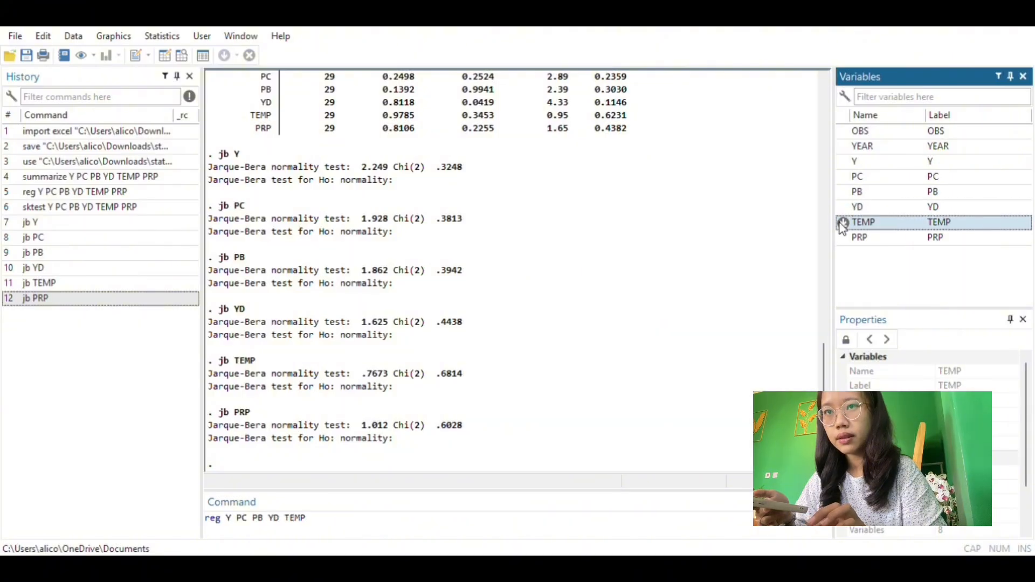
double_click(844, 238)
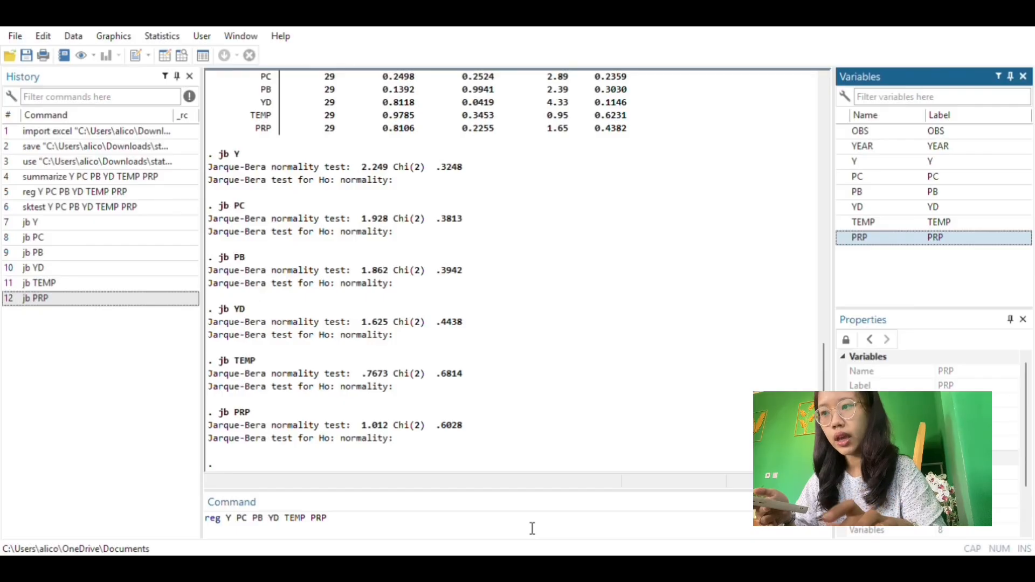
key(Return)
- Run the variance inflation factor check on the regression with the uncentered option (vif, uncentered)
click(422, 533)
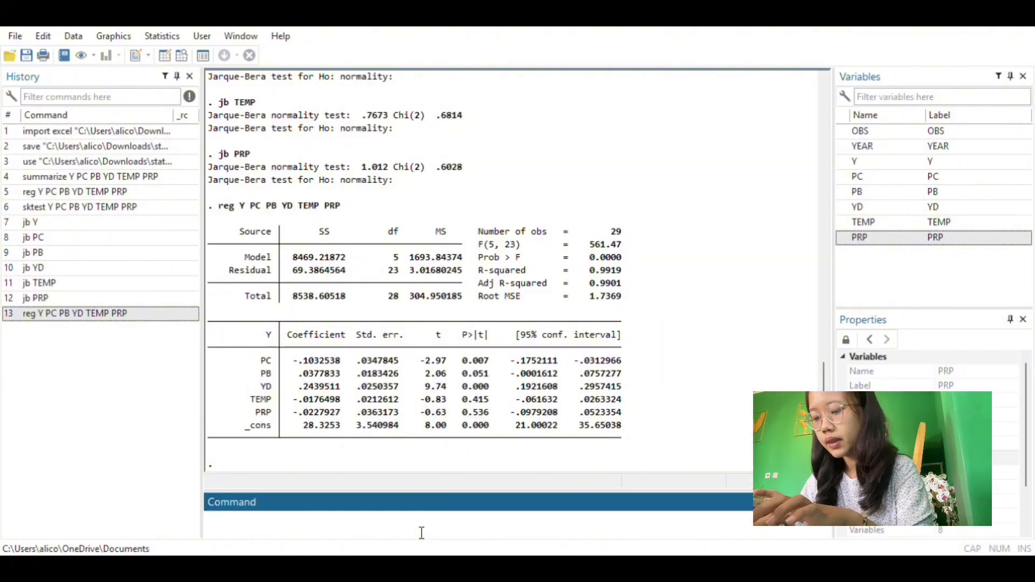
text(vif)
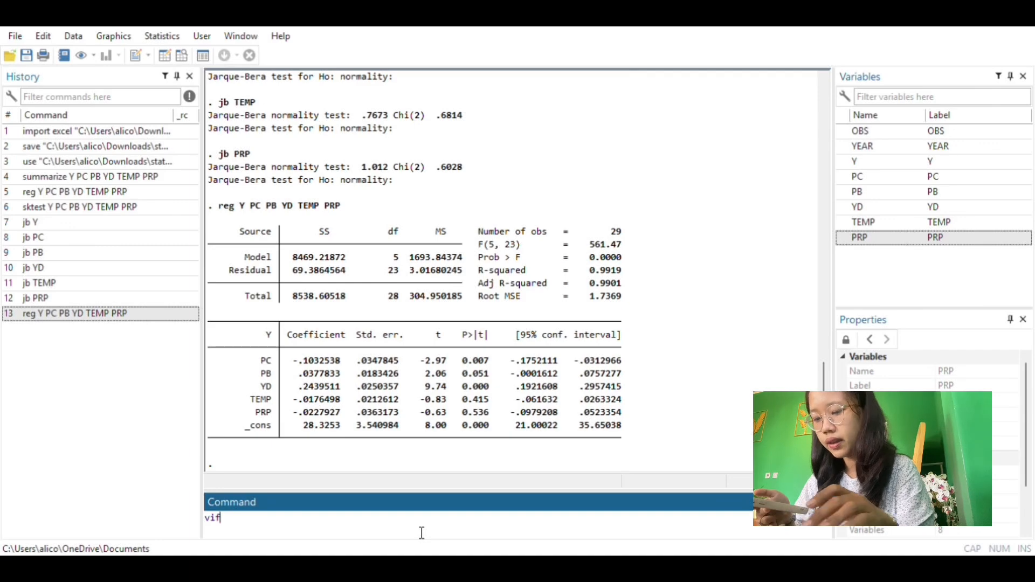
text(,)
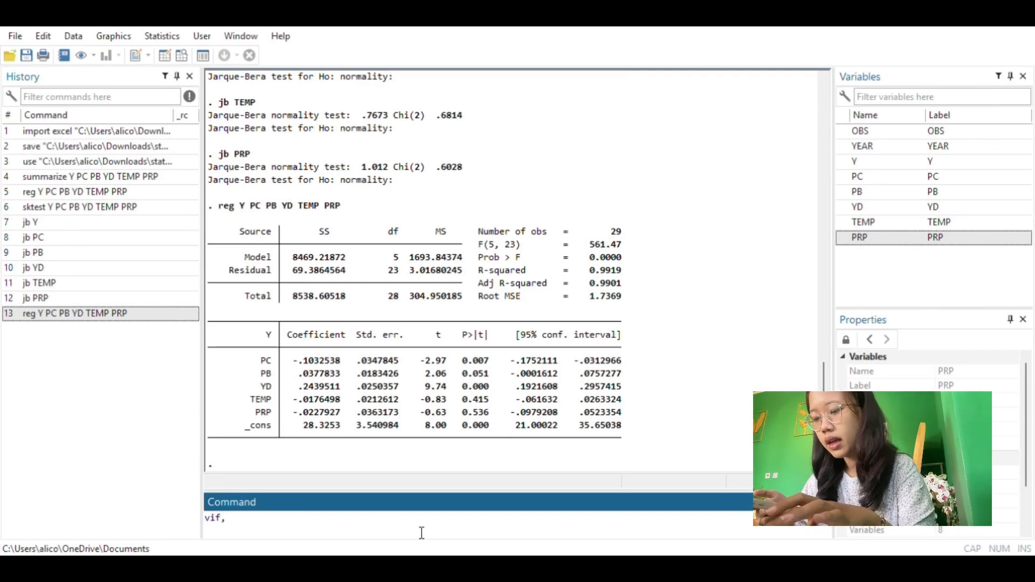
text( unce)
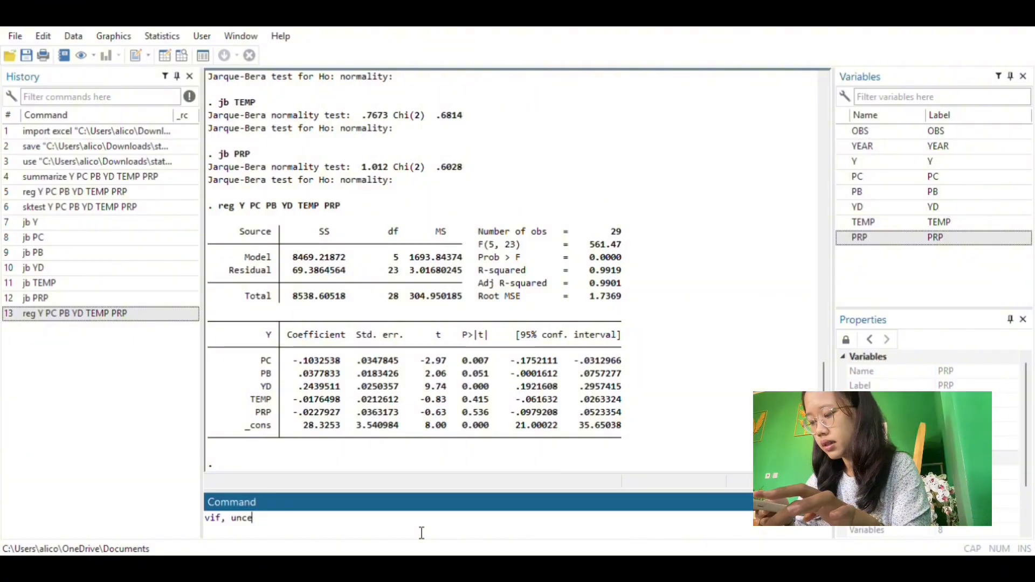
text(nt)
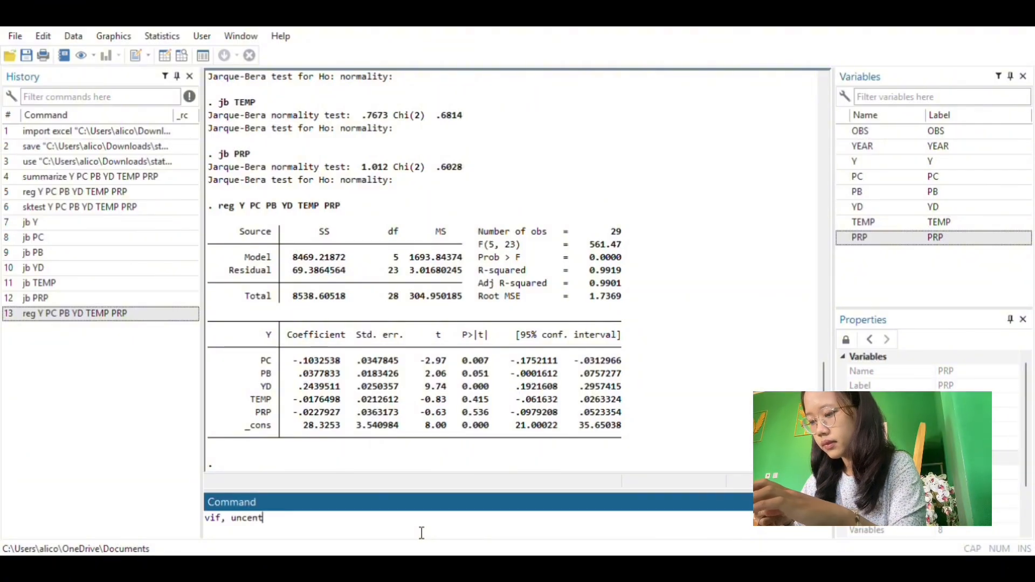
text(e)
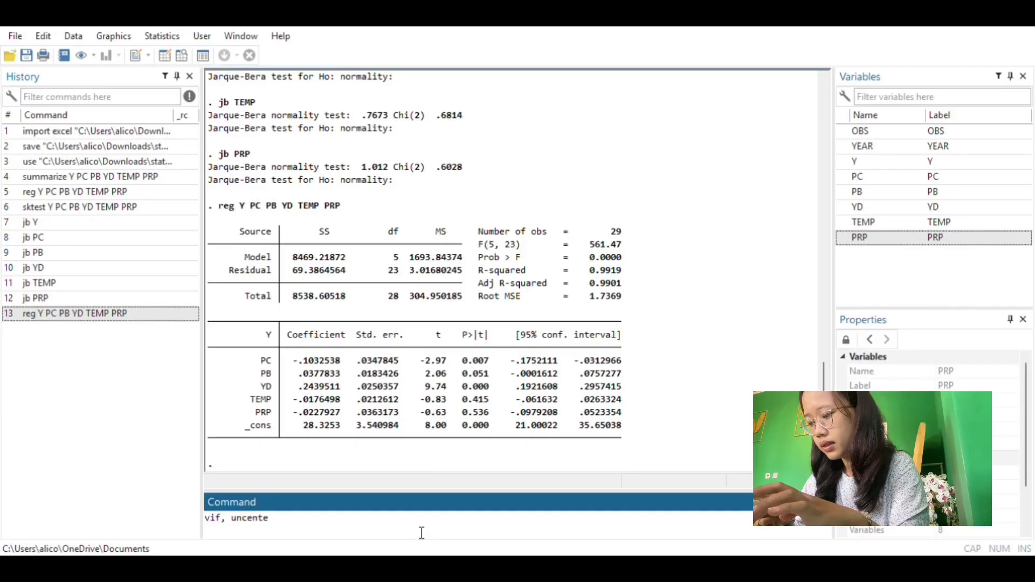
text(red)
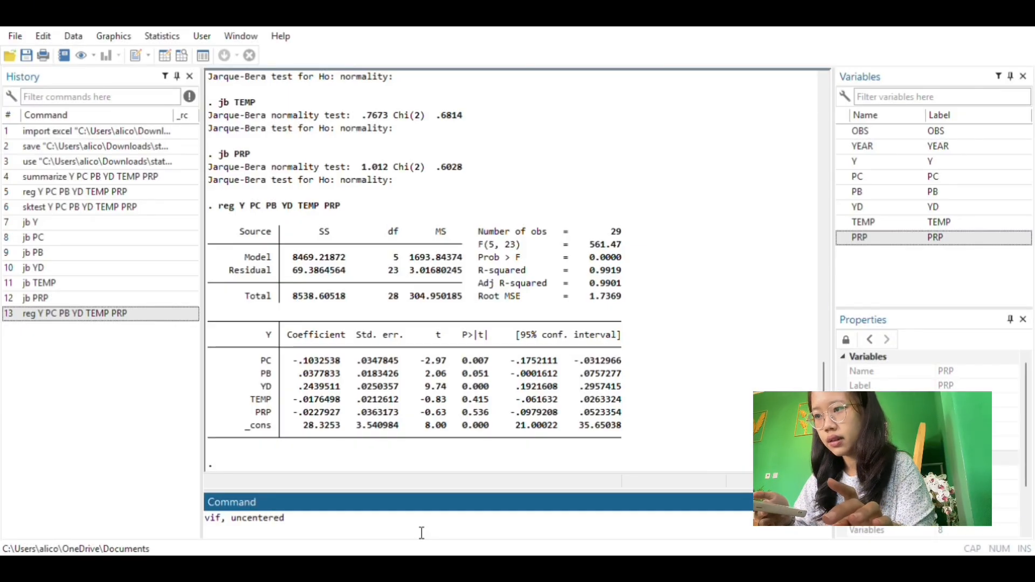
key(Return)
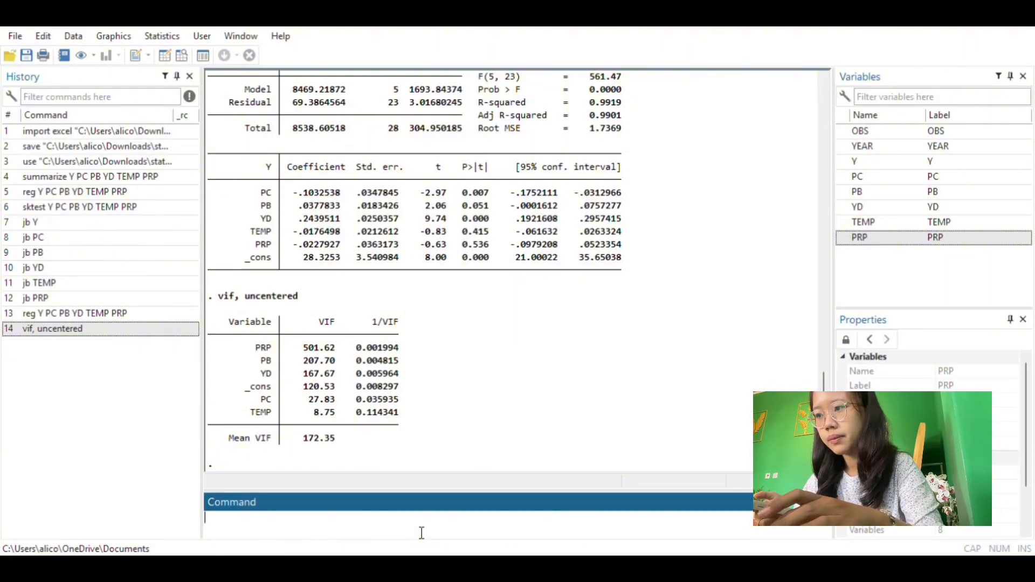
- Compose an orthog command listing the variables PRP, PB, YD, PC and TEMP in that order
text(c)
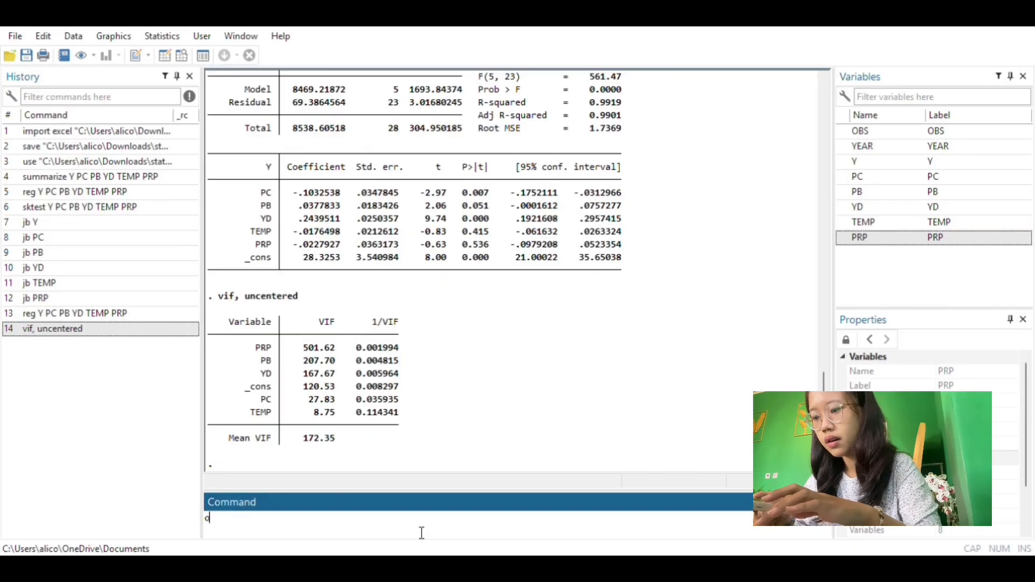
text(r)
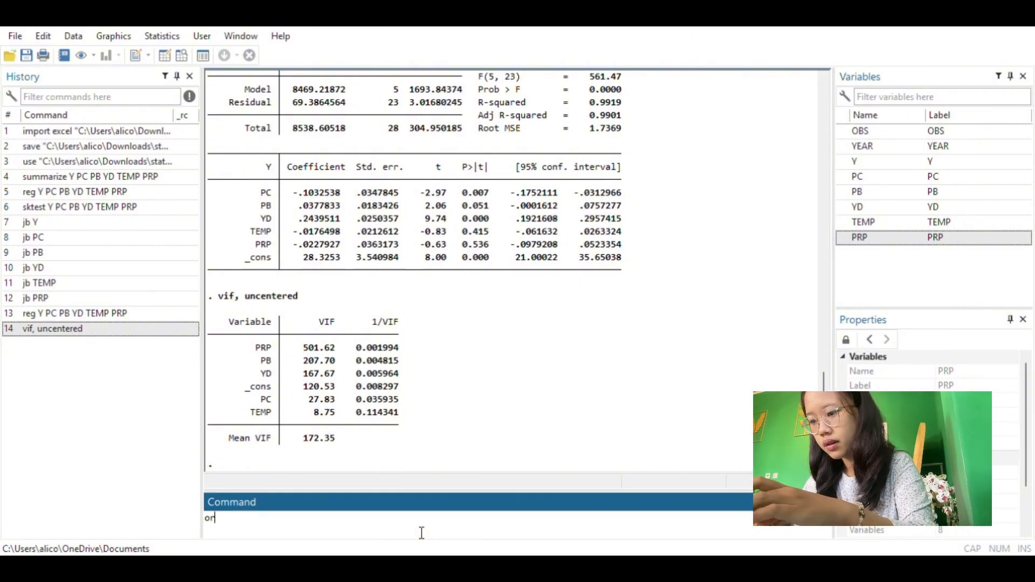
text(t)
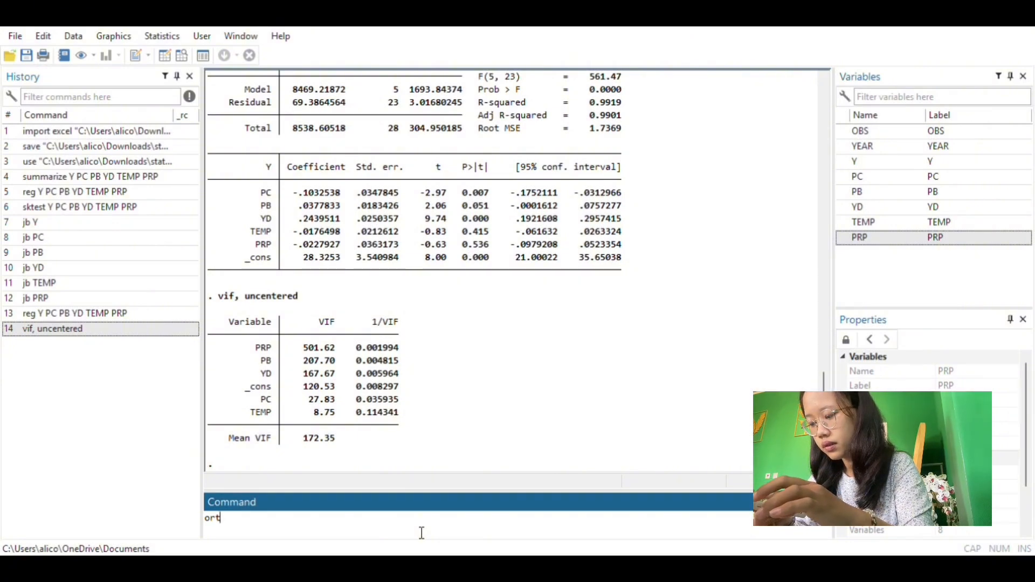
text(hog)
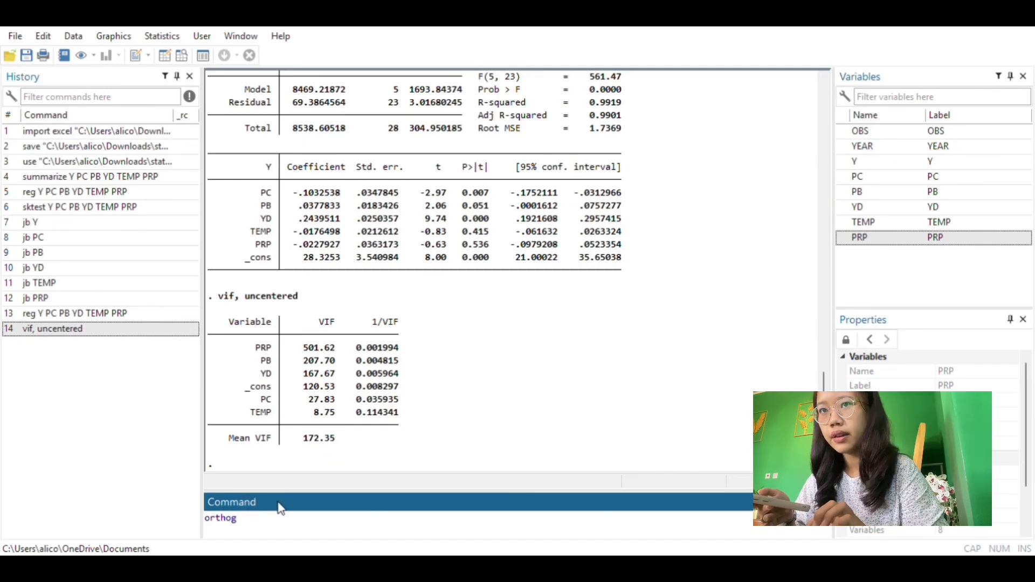
double_click(847, 240)
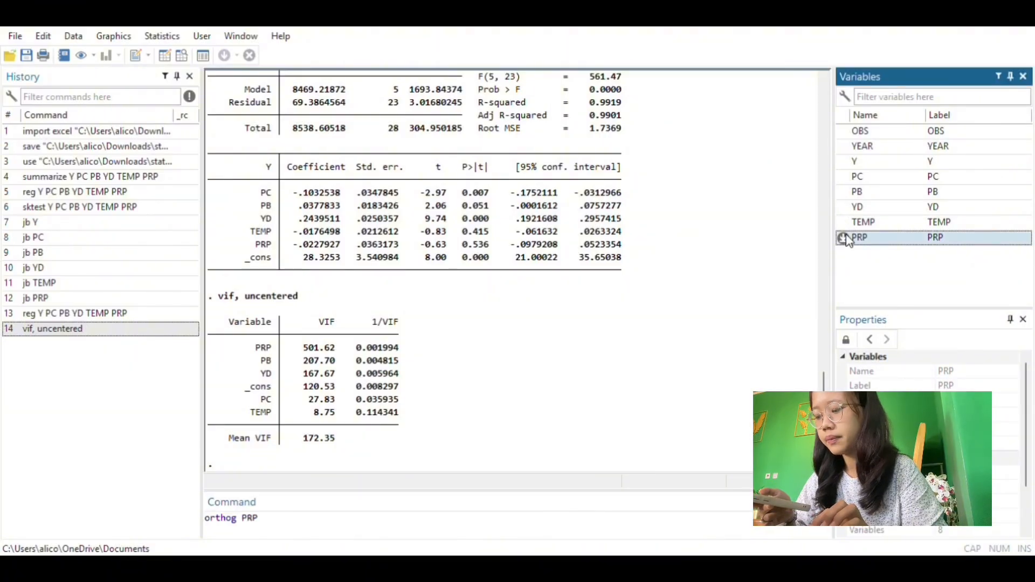
double_click(844, 194)
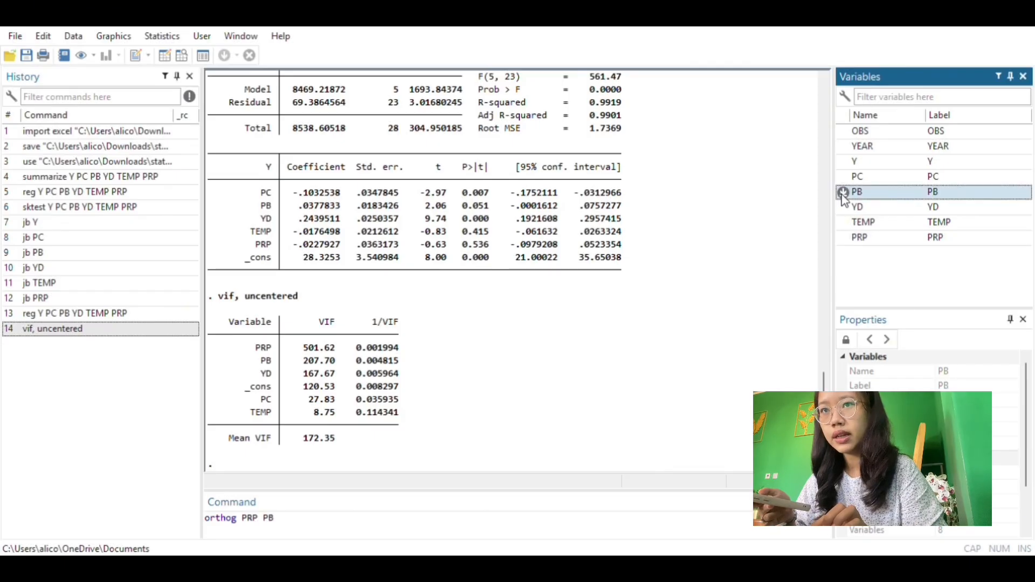
double_click(846, 208)
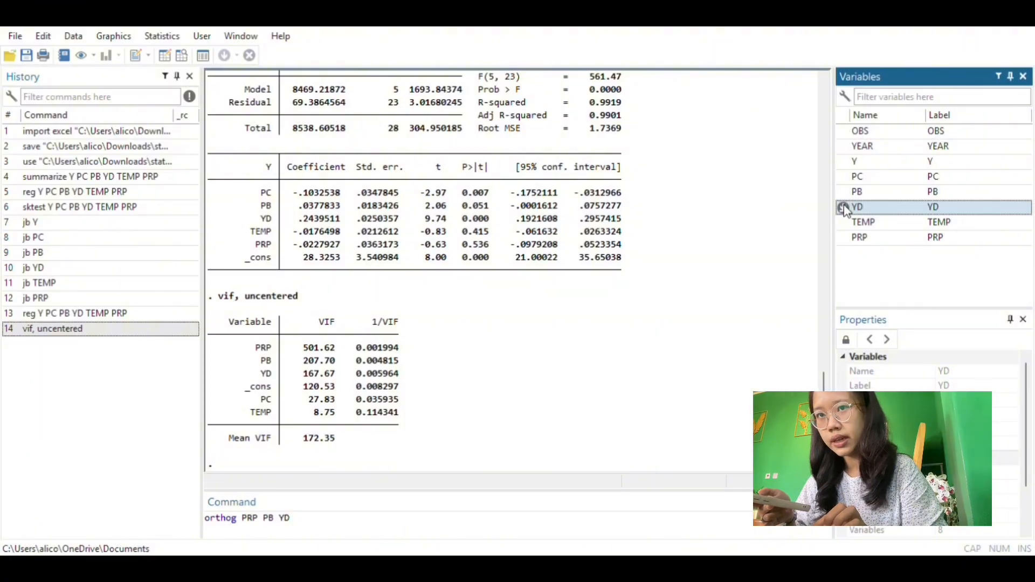
double_click(845, 177)
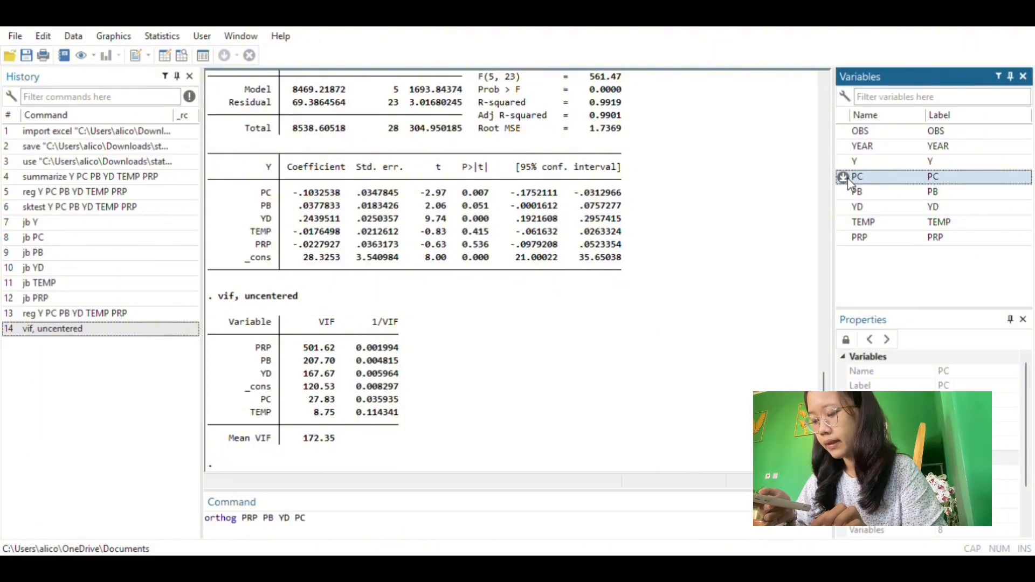
double_click(845, 223)
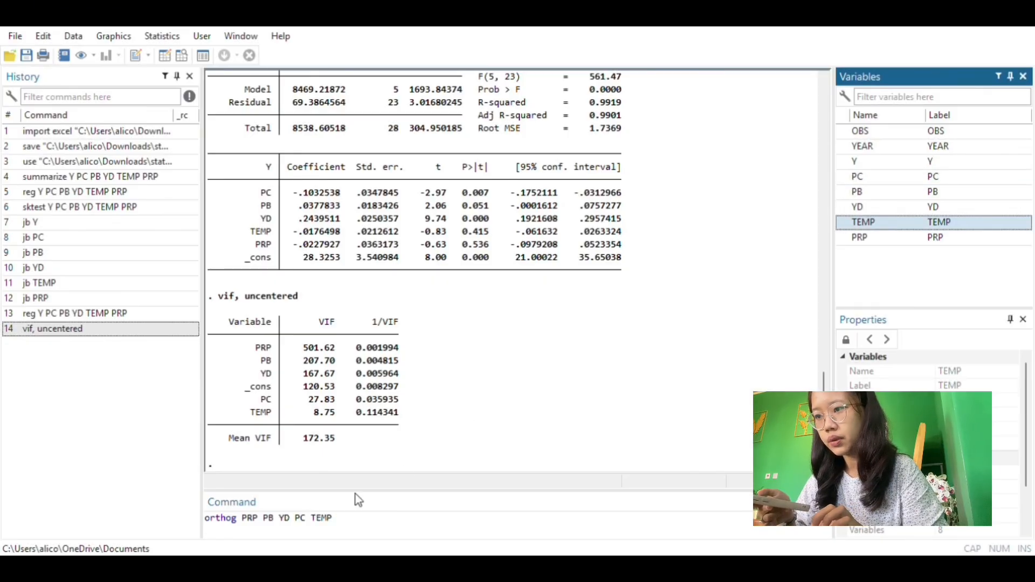
- Extend the orthog command with a generate option and open its parenthesis for the new variable names
click(343, 514)
text(,)
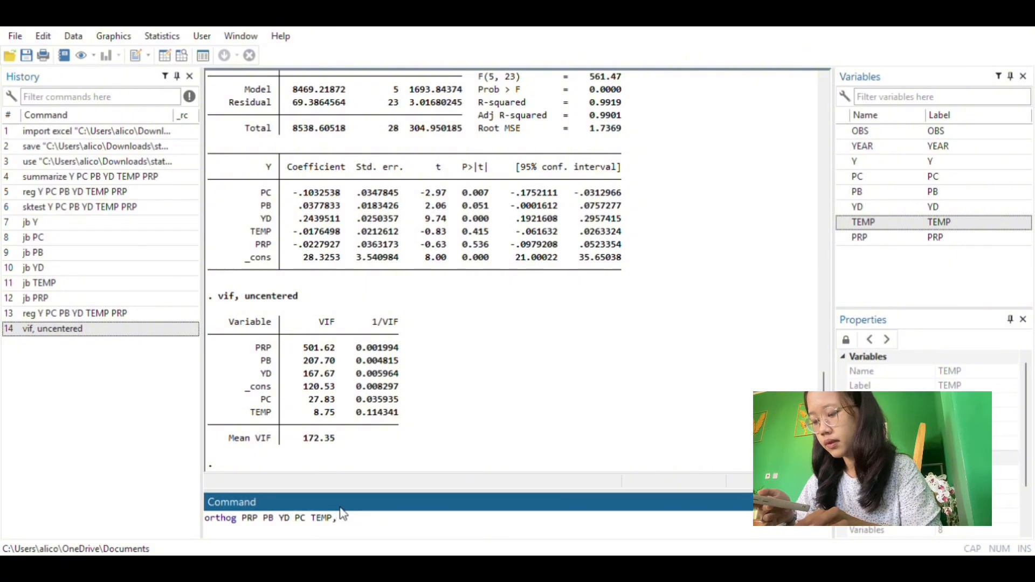
text( g)
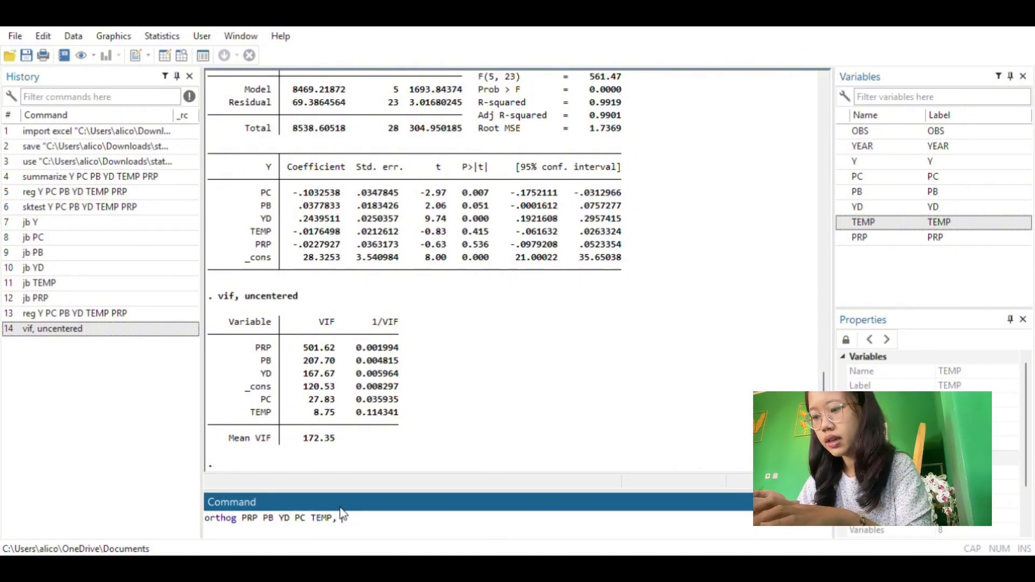
text(ener)
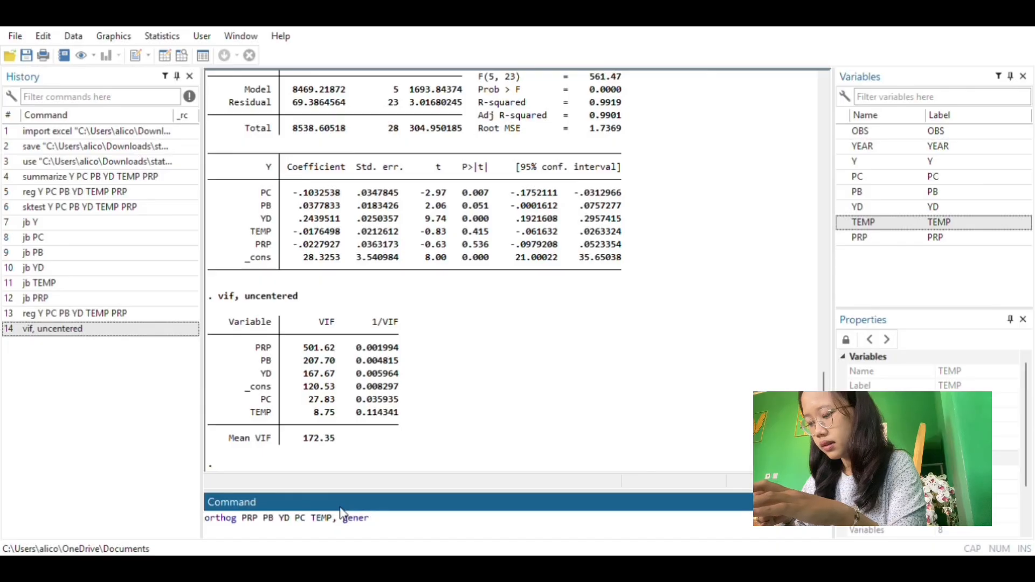
text(ate)
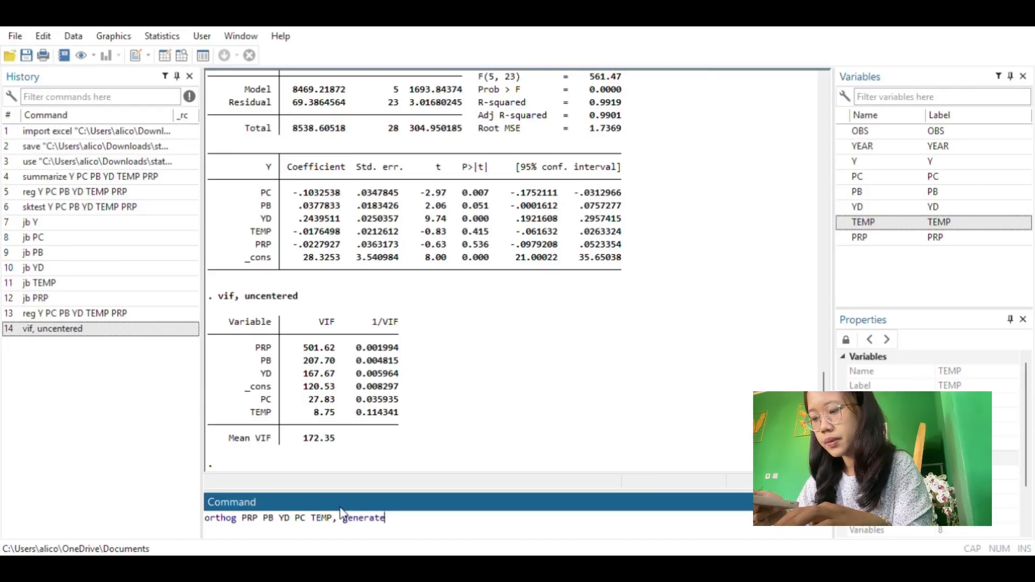
text( ()
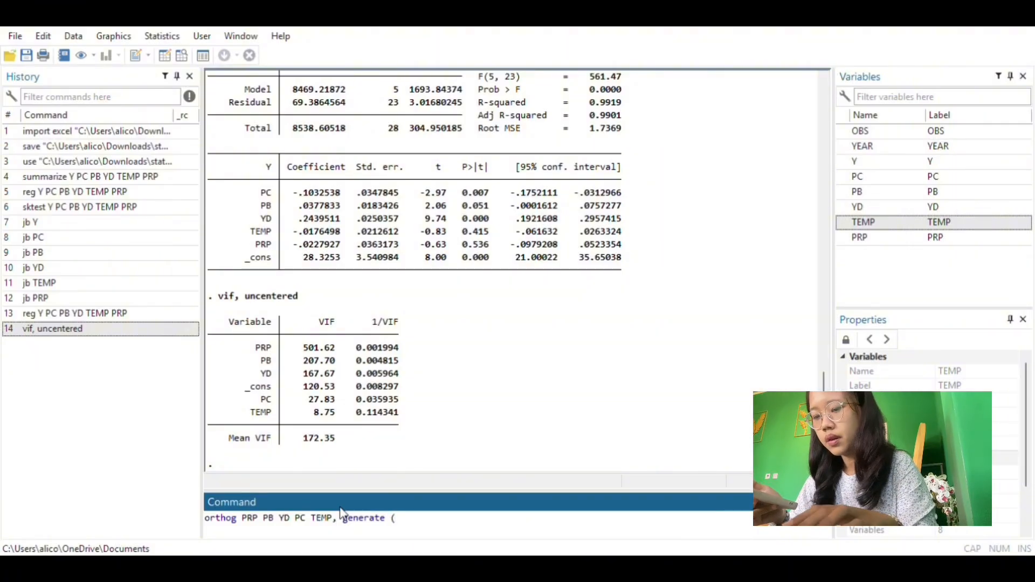
- List oPRP, oPB and oYD as the first three new variable names inside the generate option
text(o)
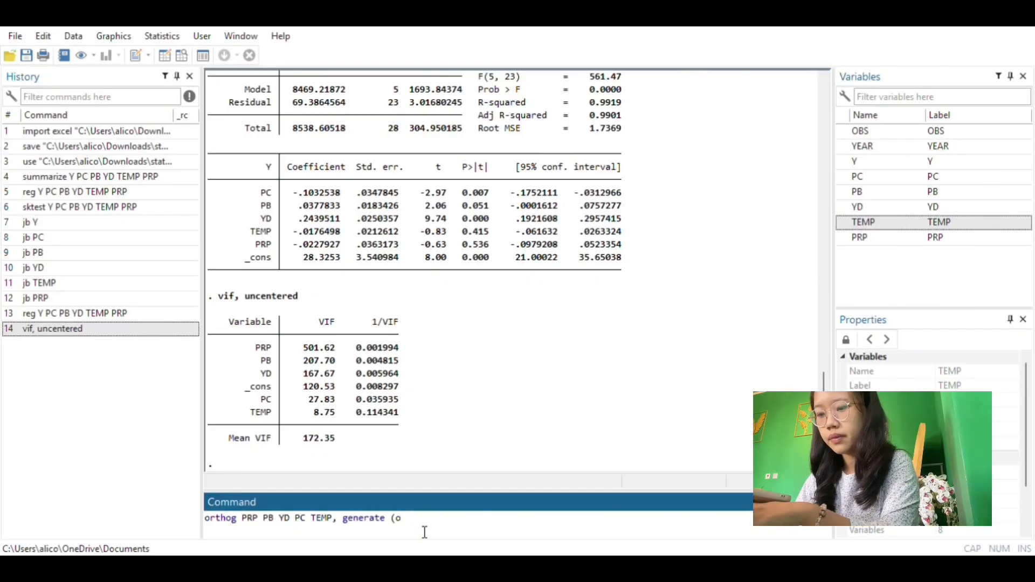
text(P)
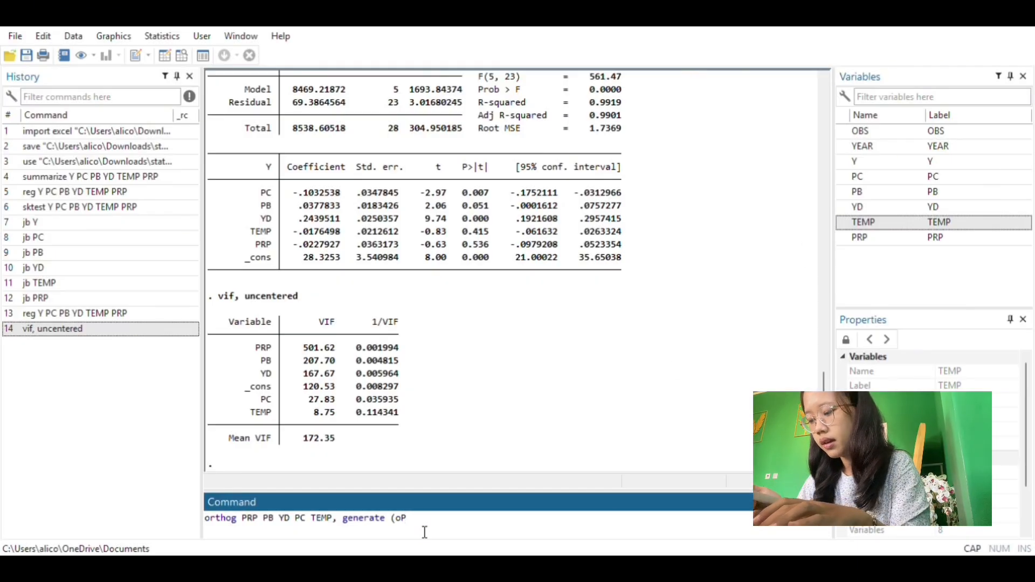
text(RP)
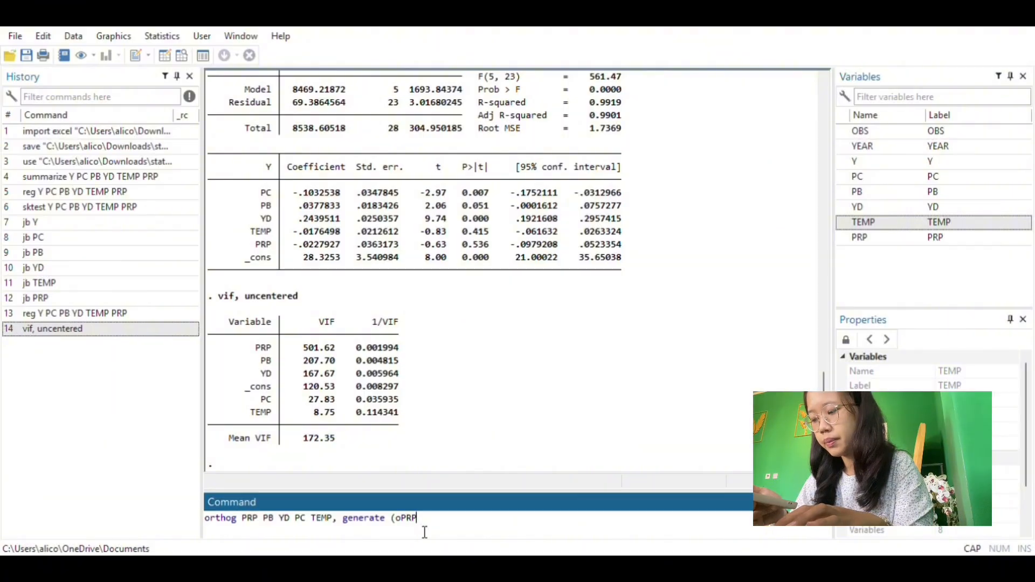
key(Caps_Lock)
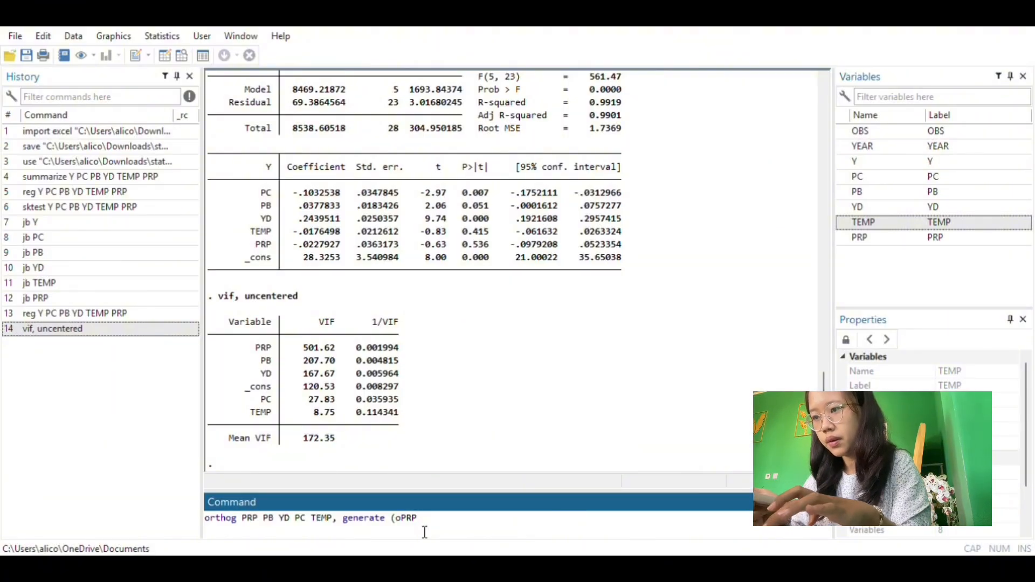
text(o)
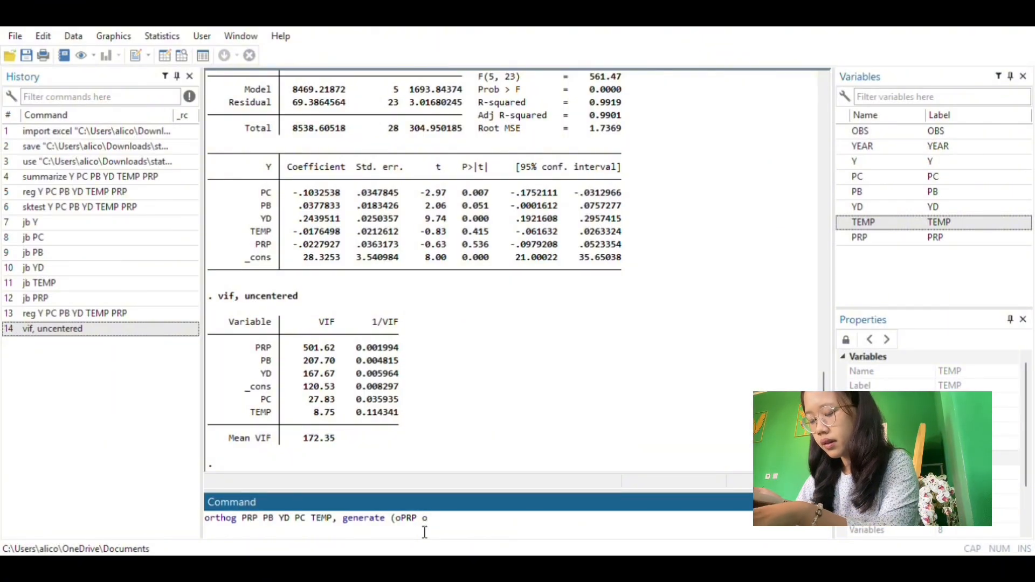
key(Caps_Lock)
text(PB)
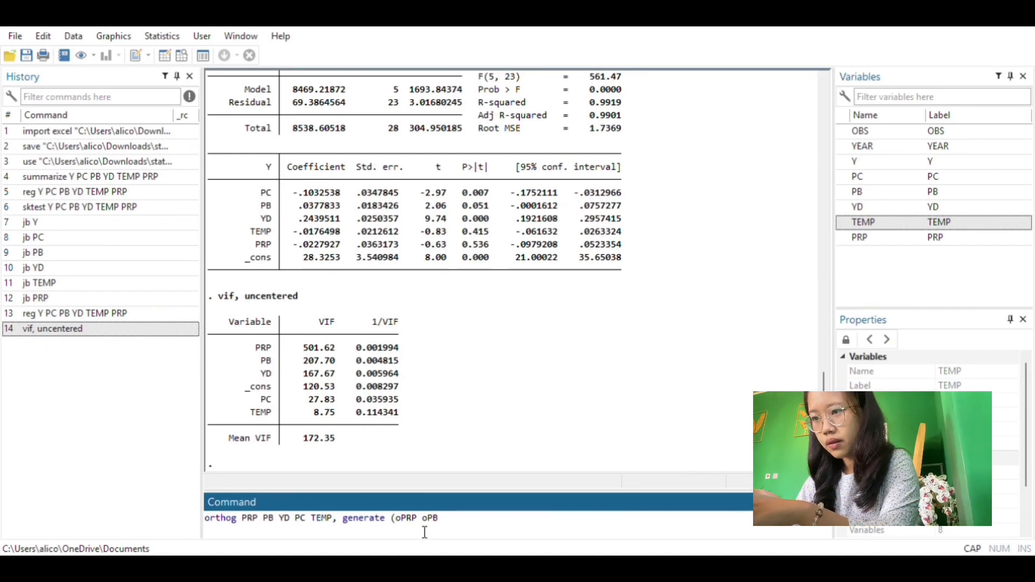
key(Caps_Lock)
text(o)
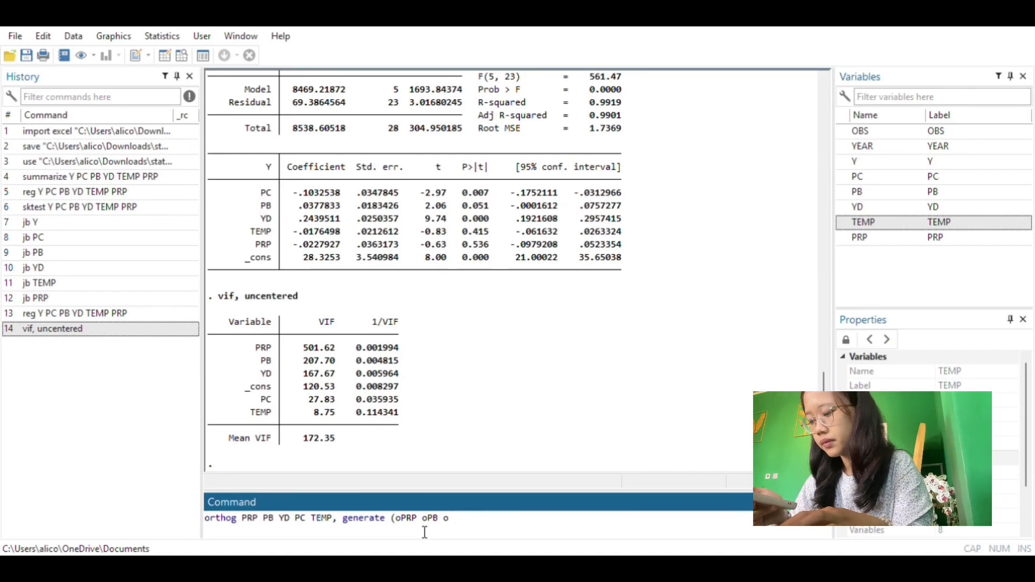
key(Caps_Lock)
text(Y)
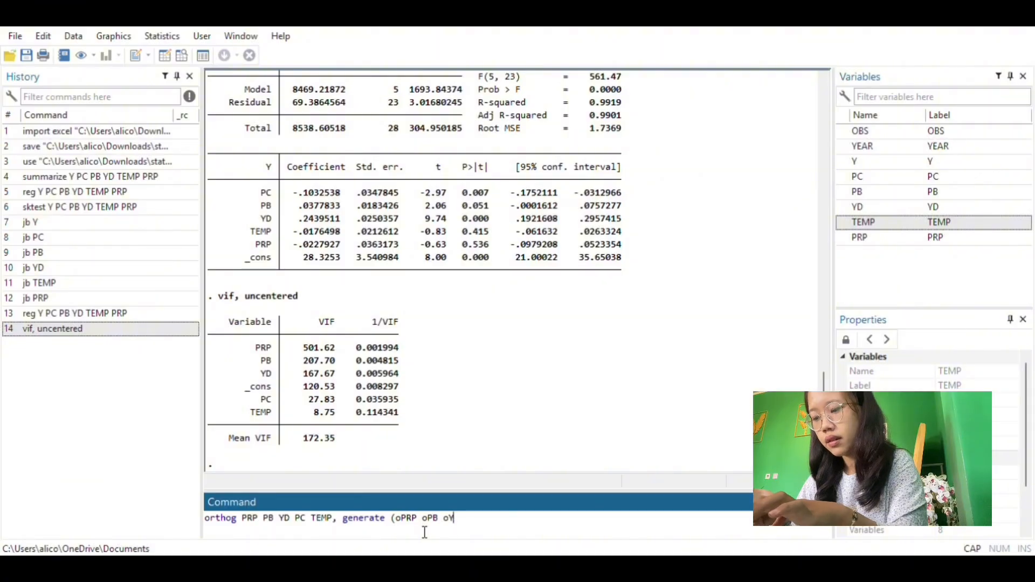
text(D)
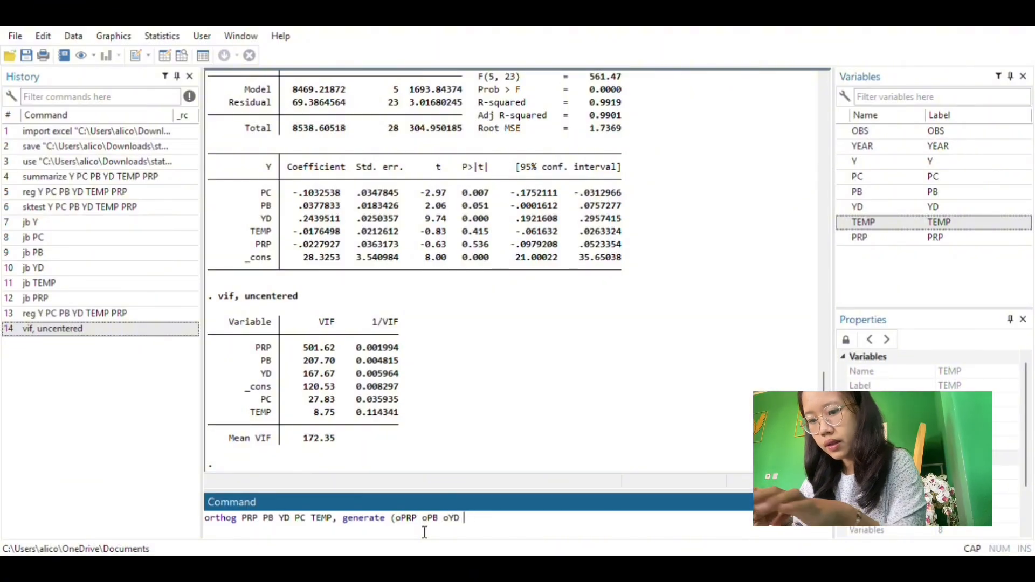
- Complete the generate list with oPC and oTEMP, close the parenthesis and run the orthog command
key(Caps_Lock)
text(o)
key(Caps_Lock)
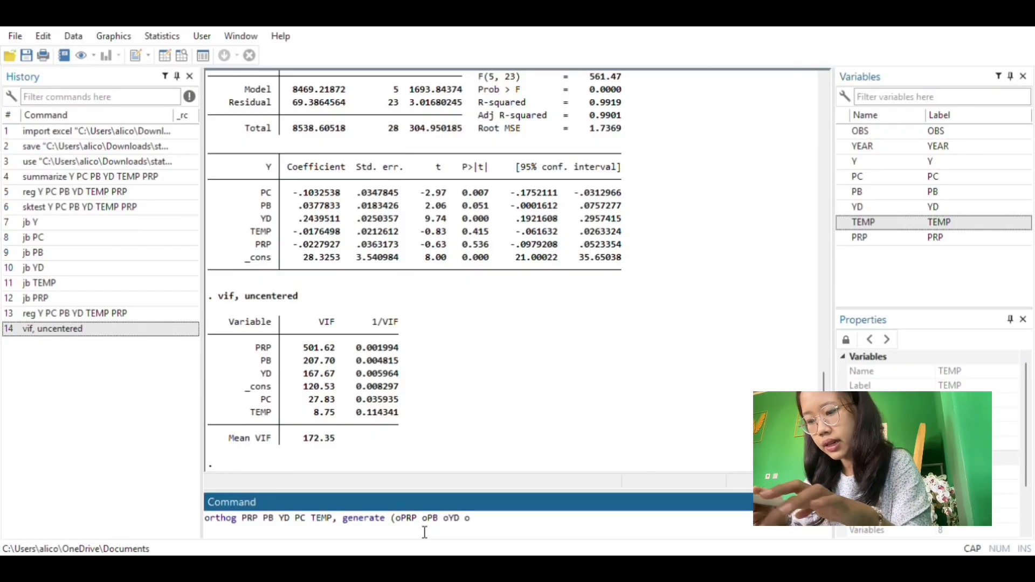
text(PC)
key(Caps_Lock)
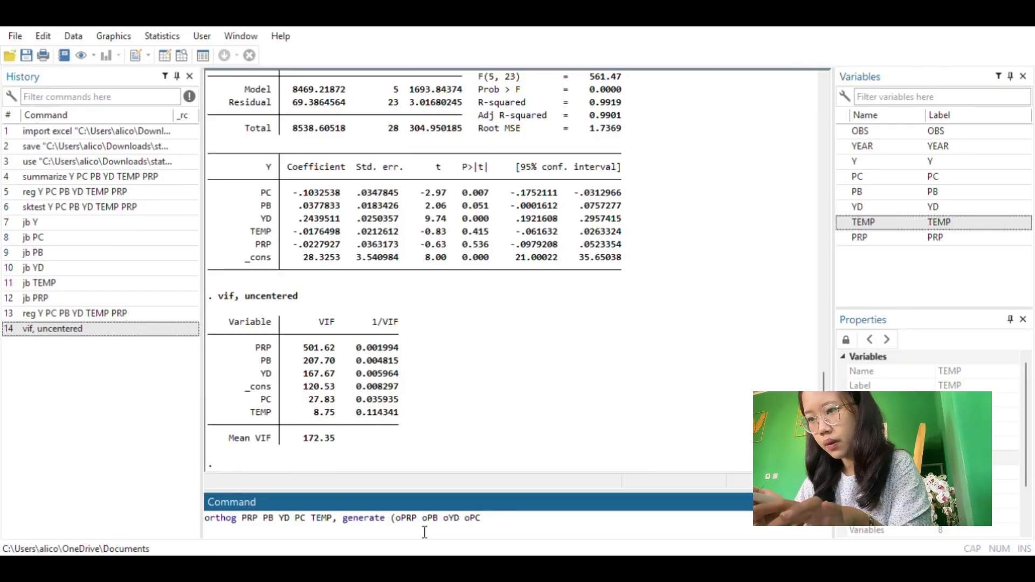
text(o)
key(Caps_Lock)
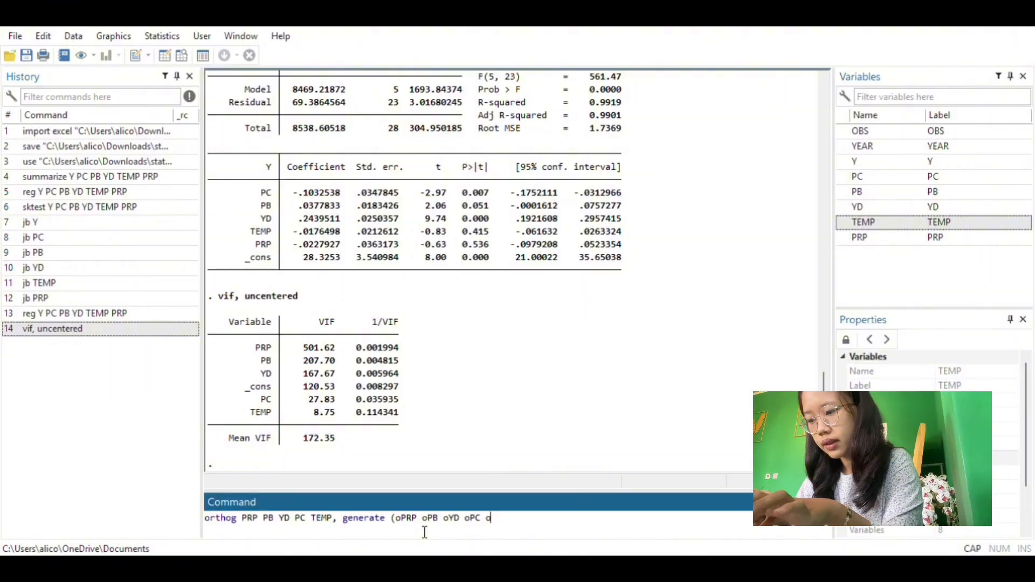
text(TEMP)
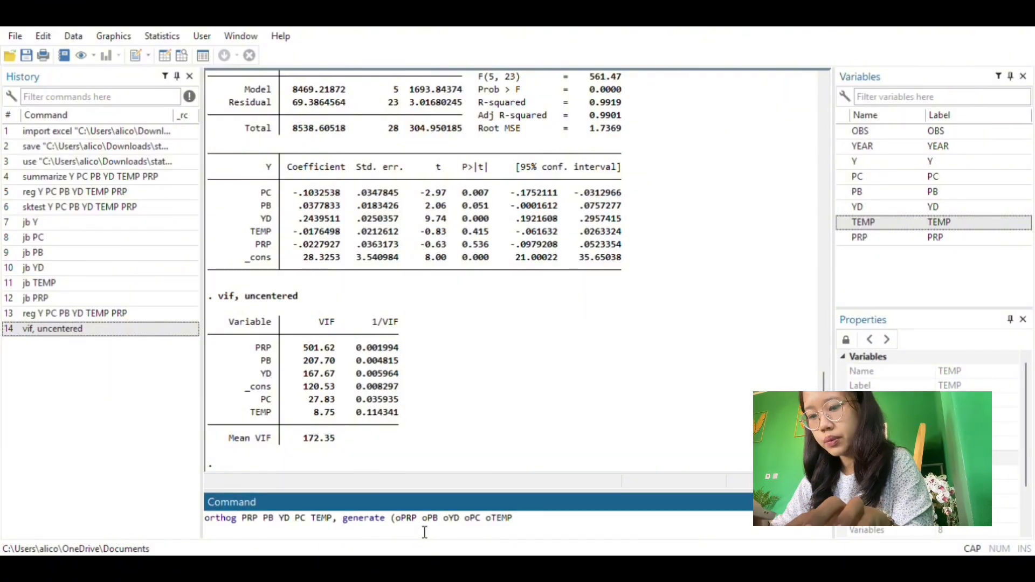
text())
key(Caps_Lock)
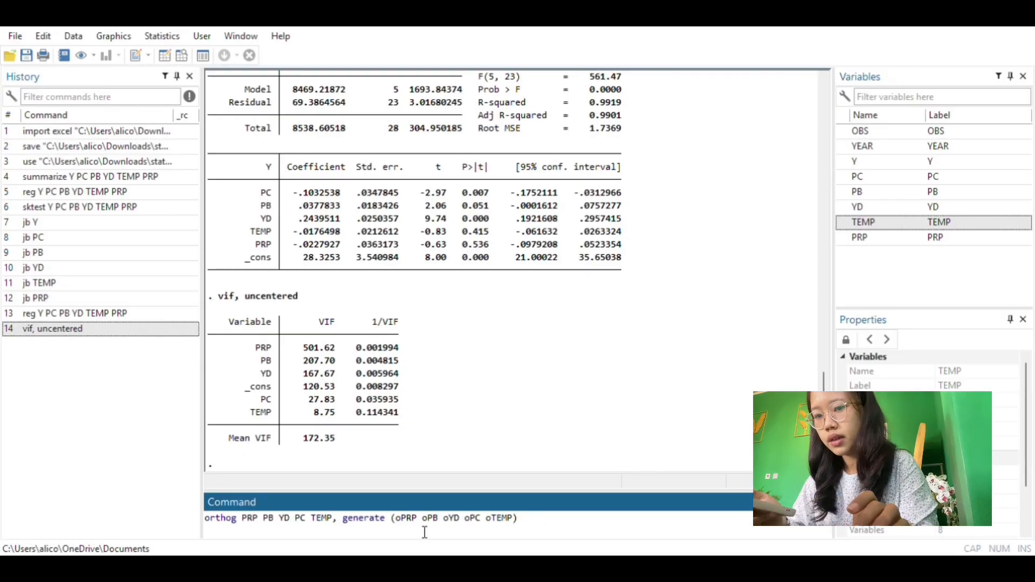
key(Return)
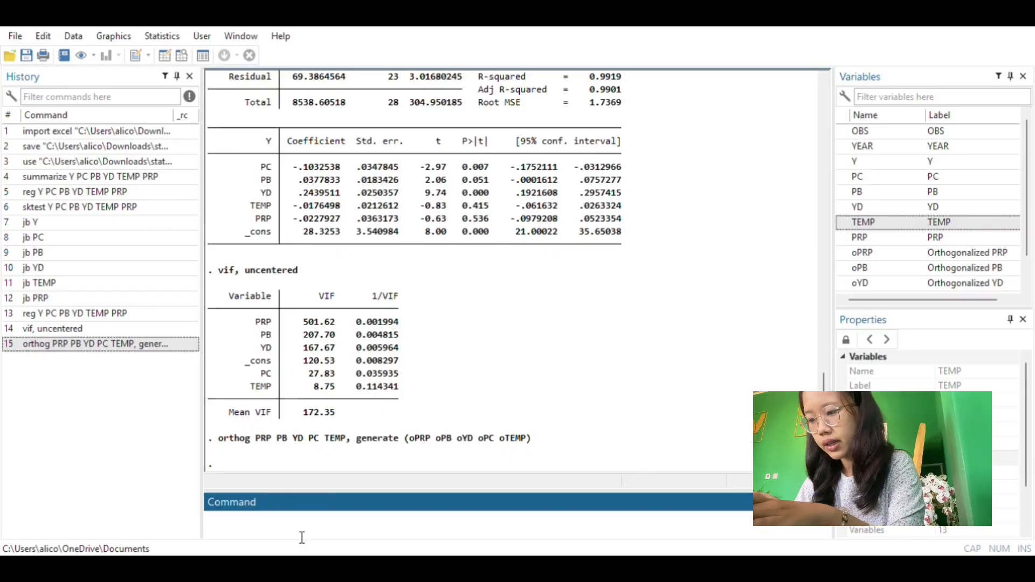
- Run a regression (reg) of Y on the orthogonalised variables oPRP, oPB, oYD, oPC and oTEMP
text(reg)
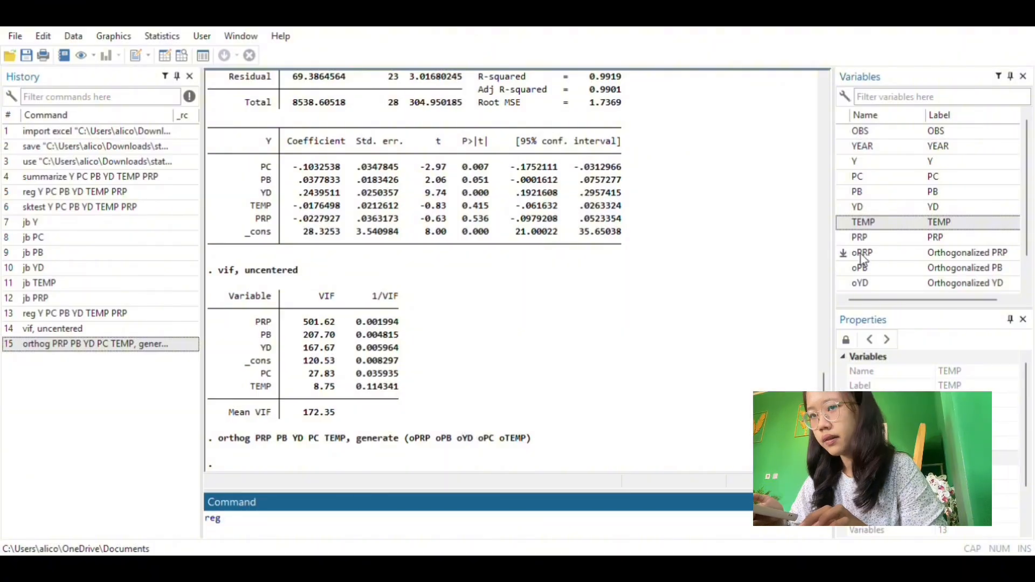
click(844, 253)
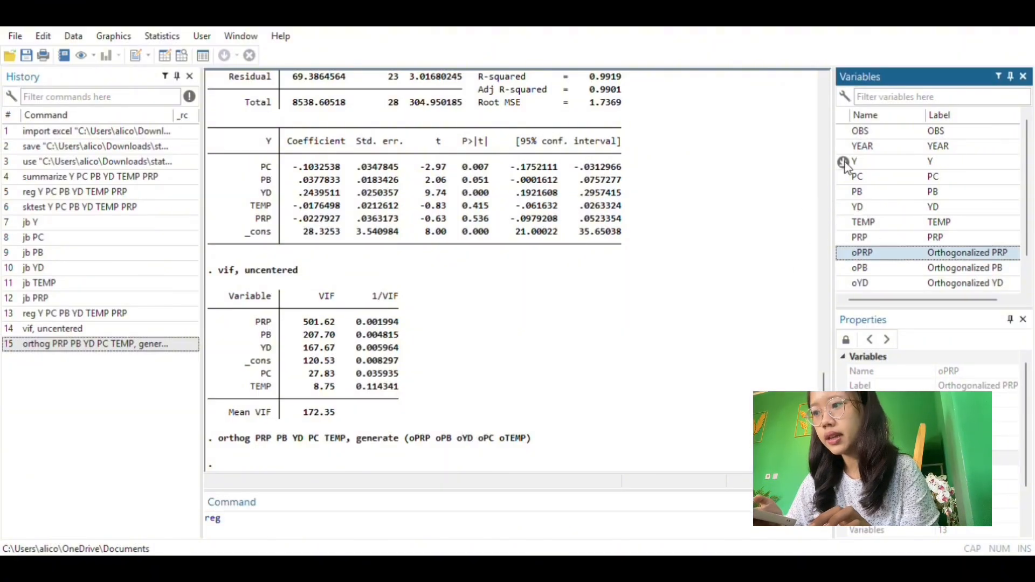
double_click(845, 163)
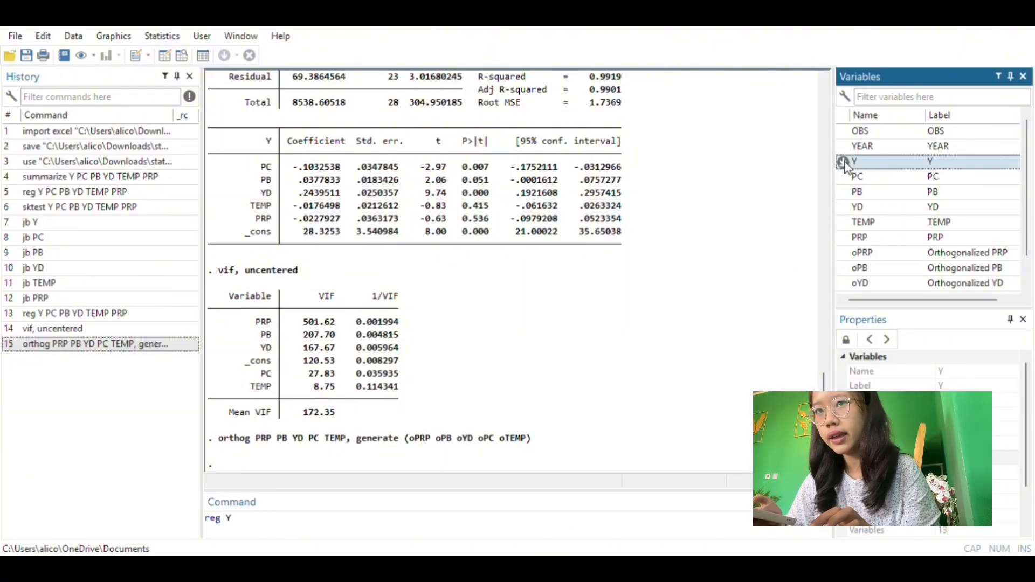
double_click(844, 254)
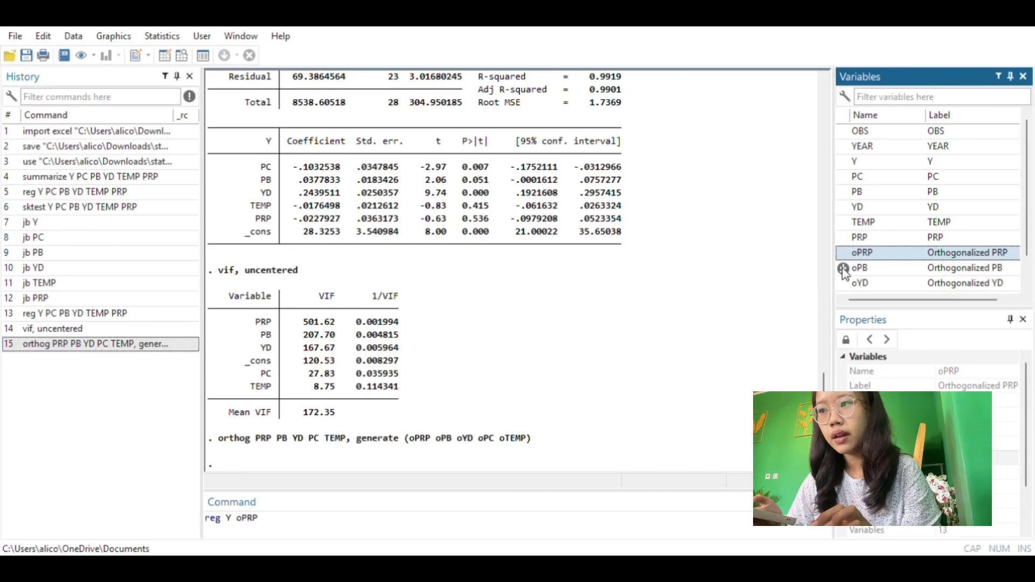
double_click(845, 270)
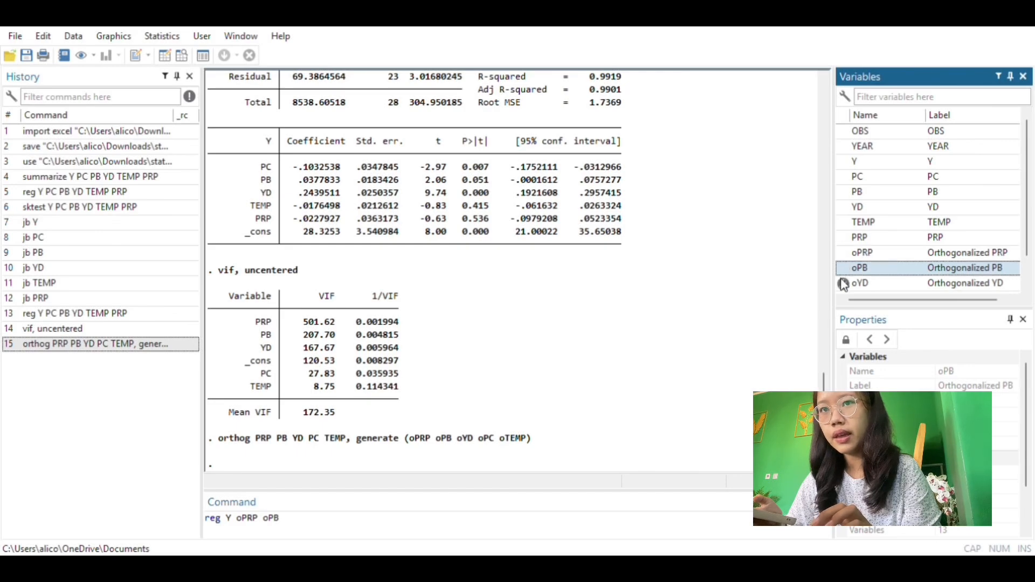
double_click(845, 283)
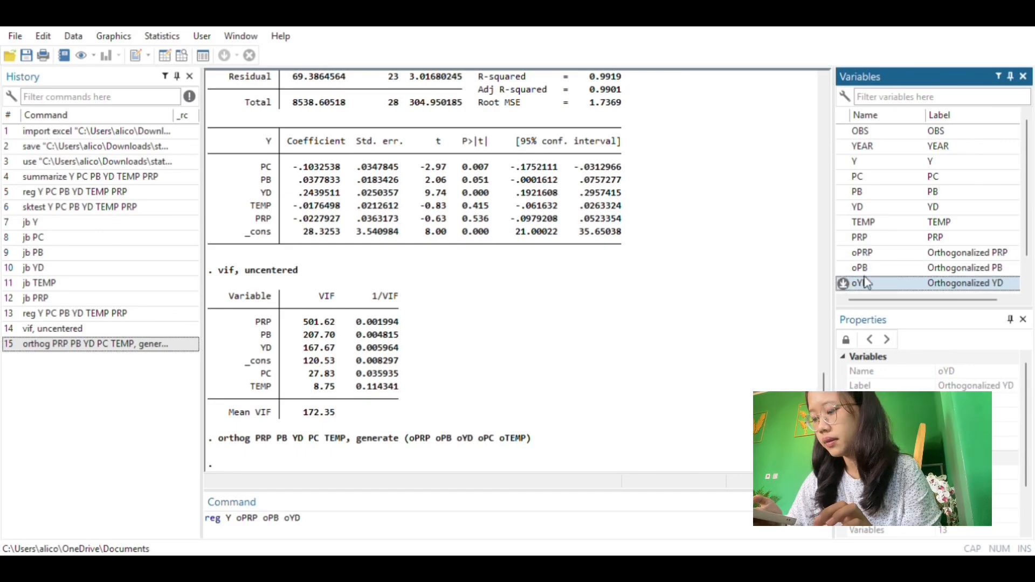
scroll(1031, 216, down, 1)
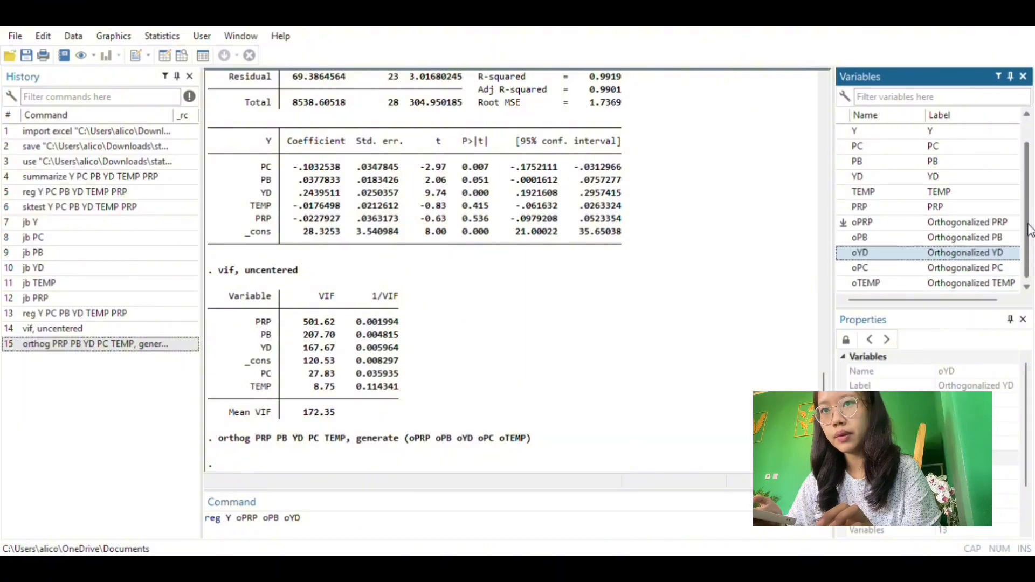
double_click(843, 269)
double_click(845, 283)
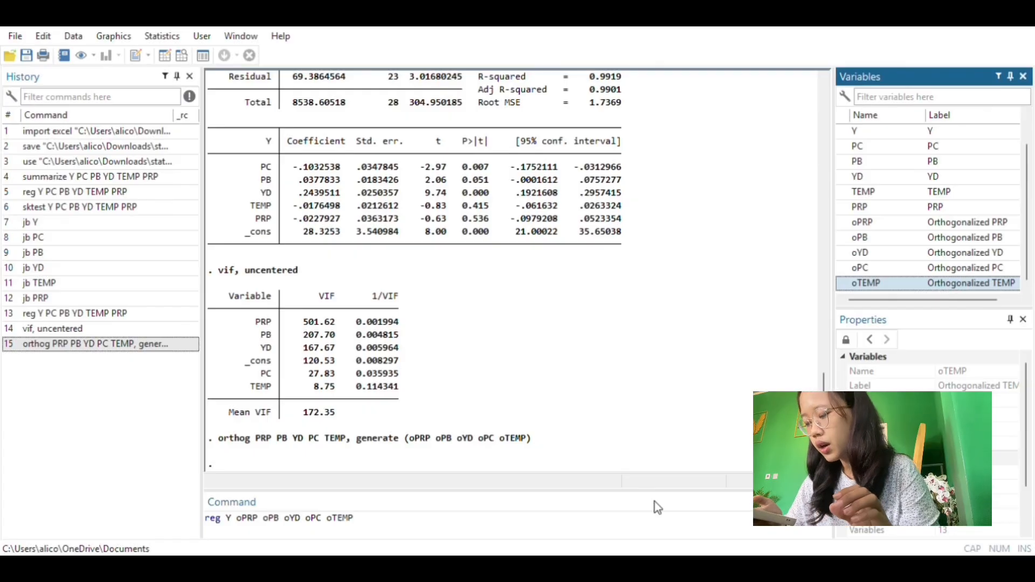
key(Return)
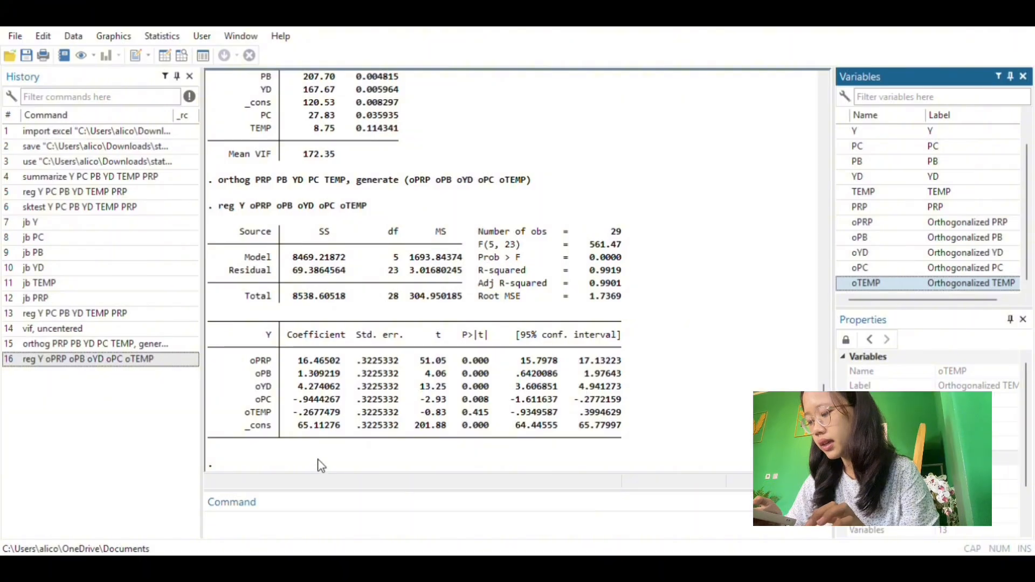
- Run the variance inflation factor check (estat vif) on the regression with the orthogonalised variables
click(284, 526)
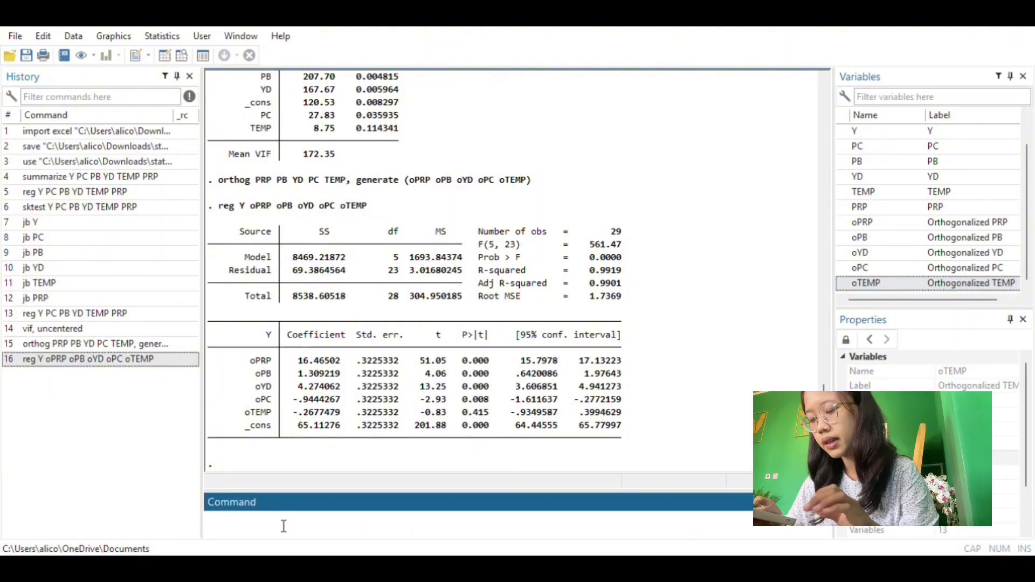
text(esta)
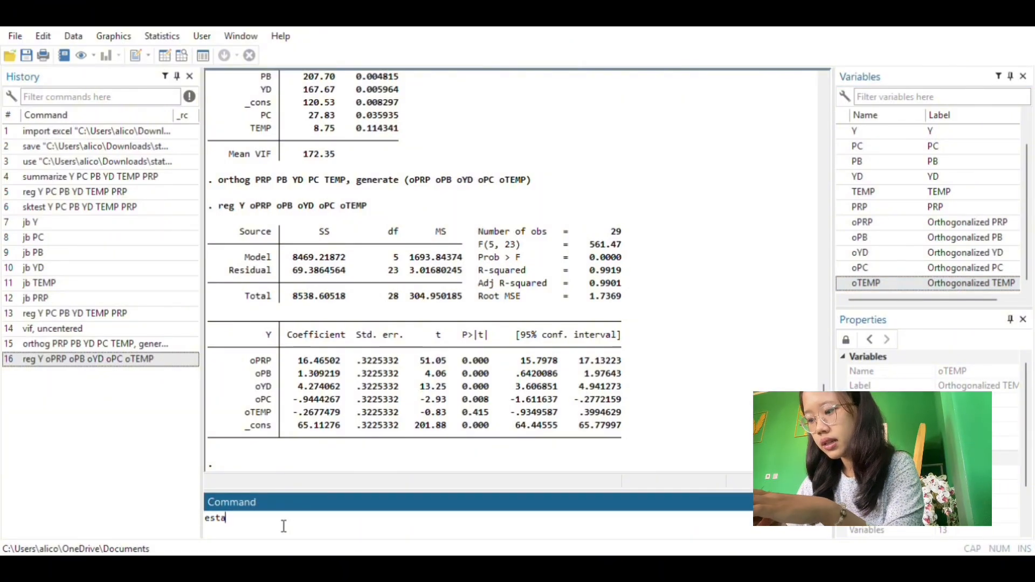
text(t)
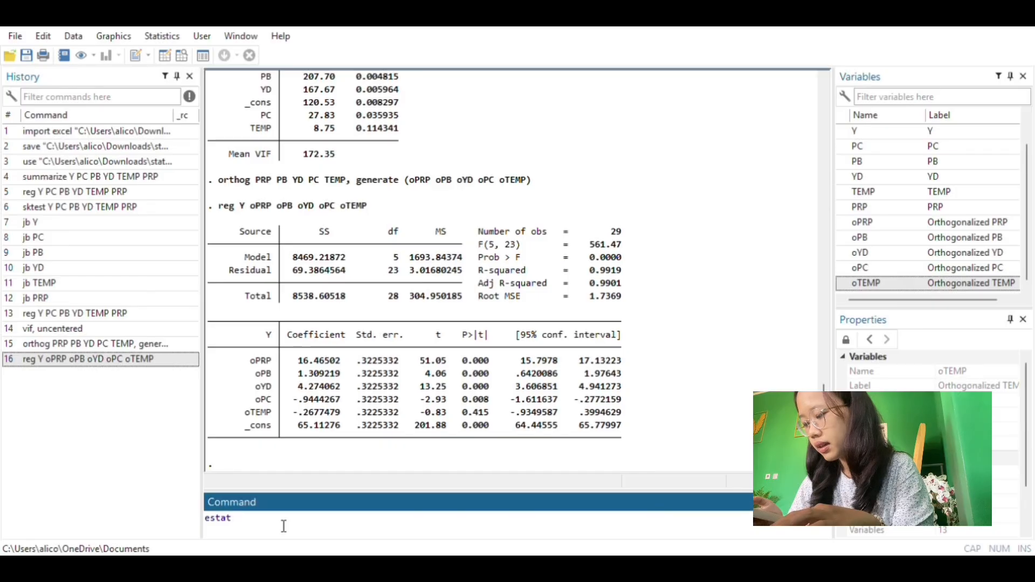
text( vif)
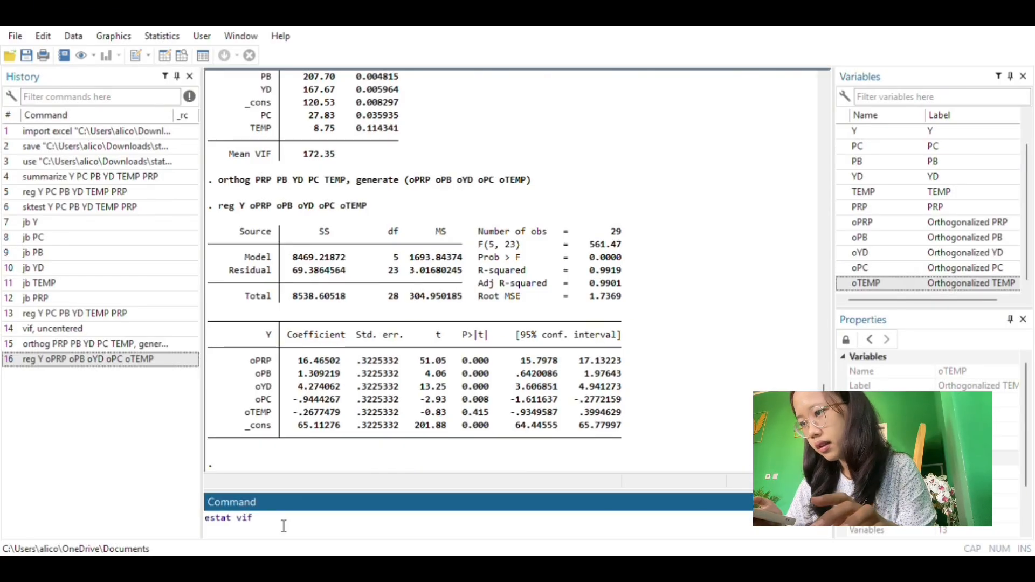
key(Return)
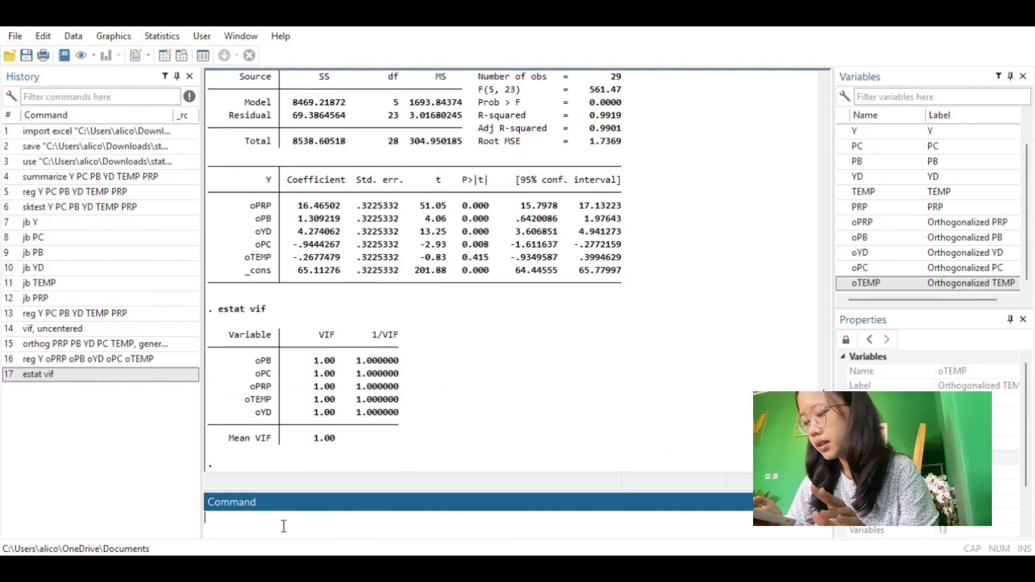
- Run a regression (reg) of Y on the original variables PC, PB, YD, TEMP and PRP
text(reg)
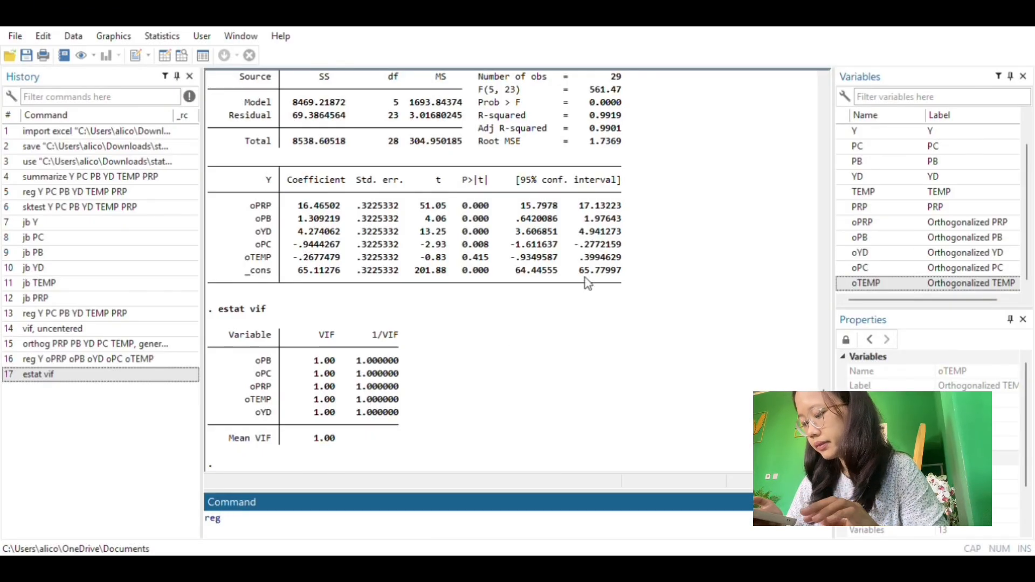
double_click(845, 131)
click(844, 147)
double_click(844, 147)
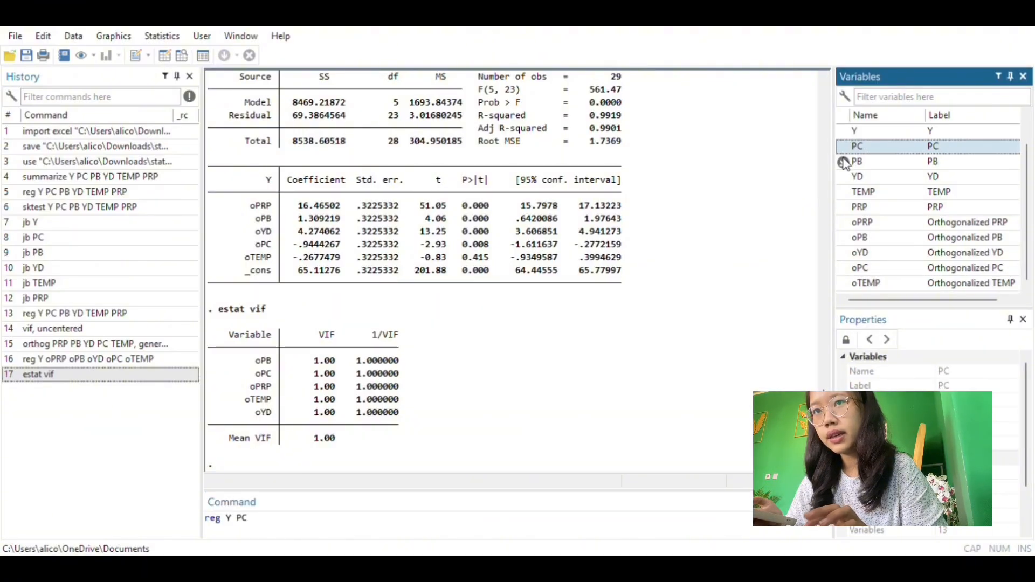
double_click(844, 161)
click(844, 177)
double_click(844, 177)
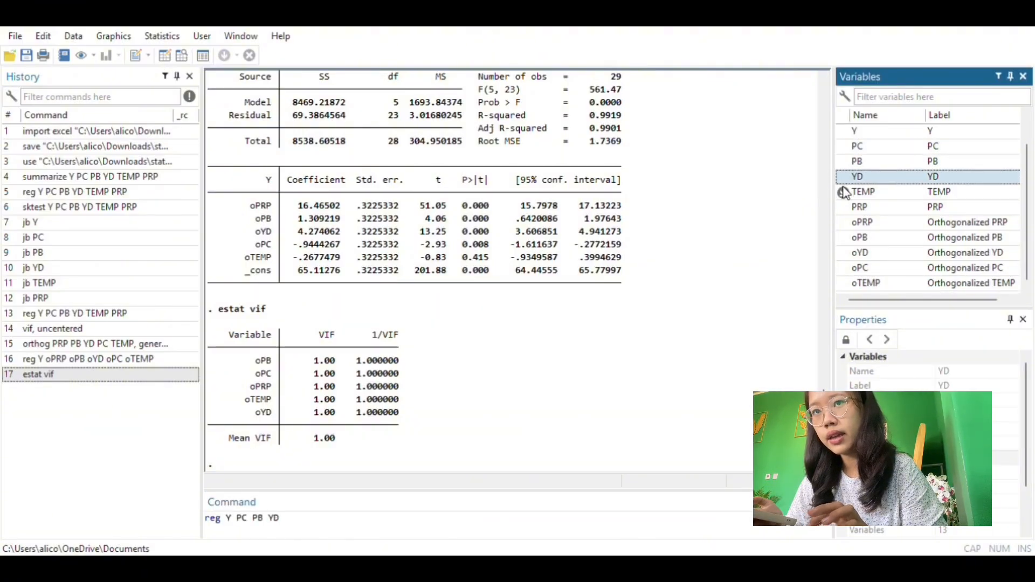
double_click(844, 192)
double_click(843, 208)
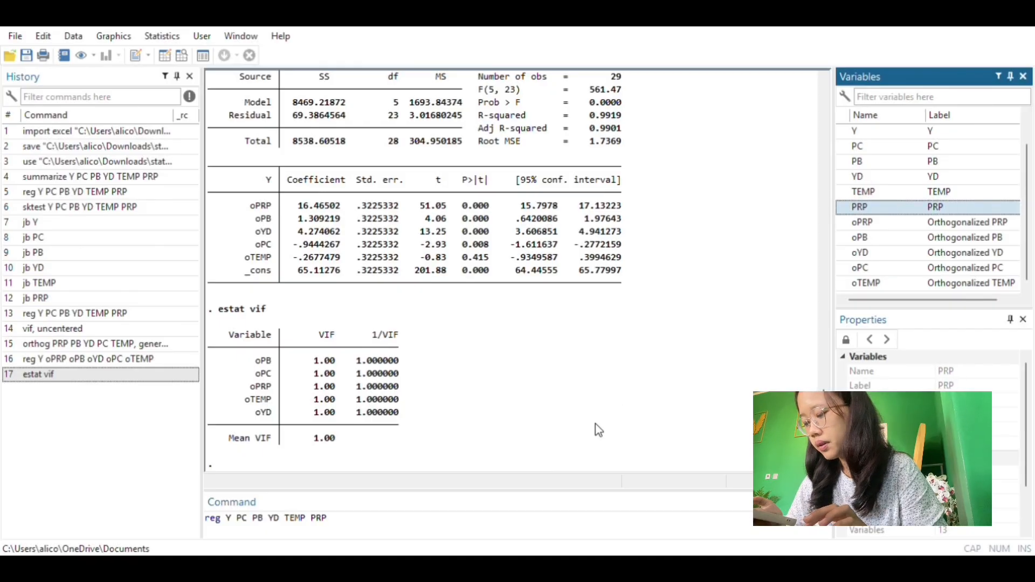
key(Return)
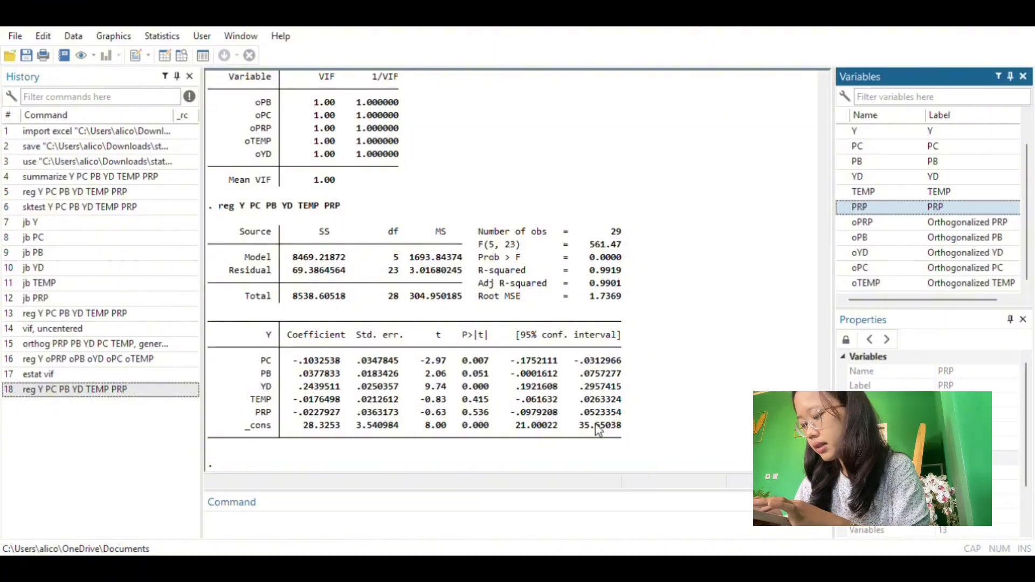
- Run the Breusch-Pagan heteroskedasticity test on the regression with the command estat hettest, iid rhs
click(390, 530)
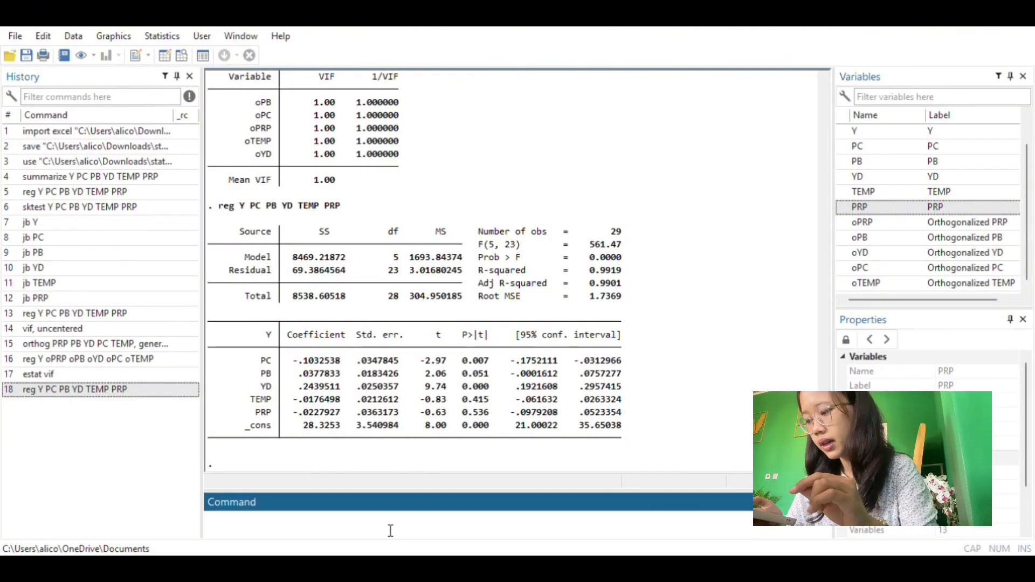
text(e)
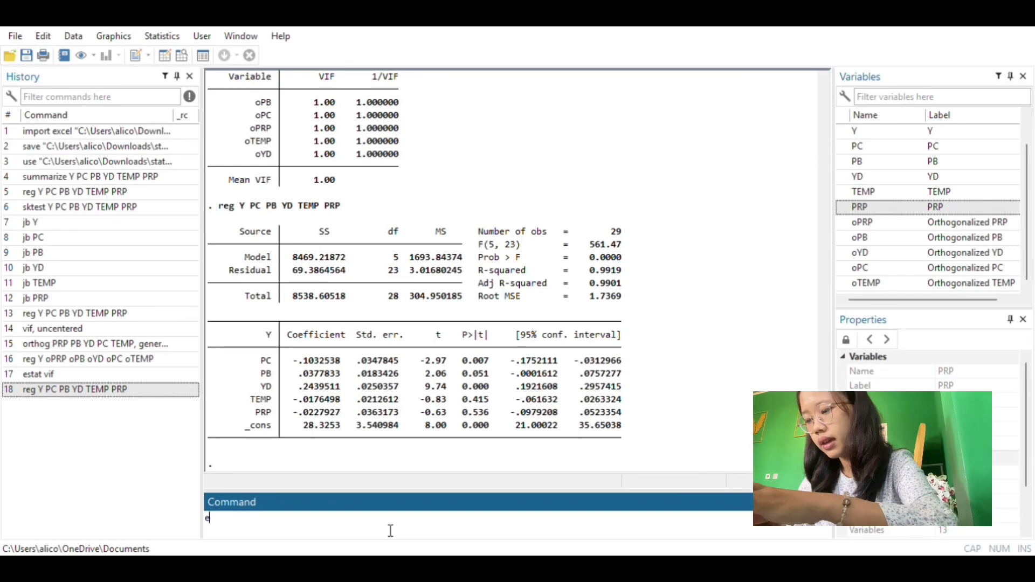
text(stat)
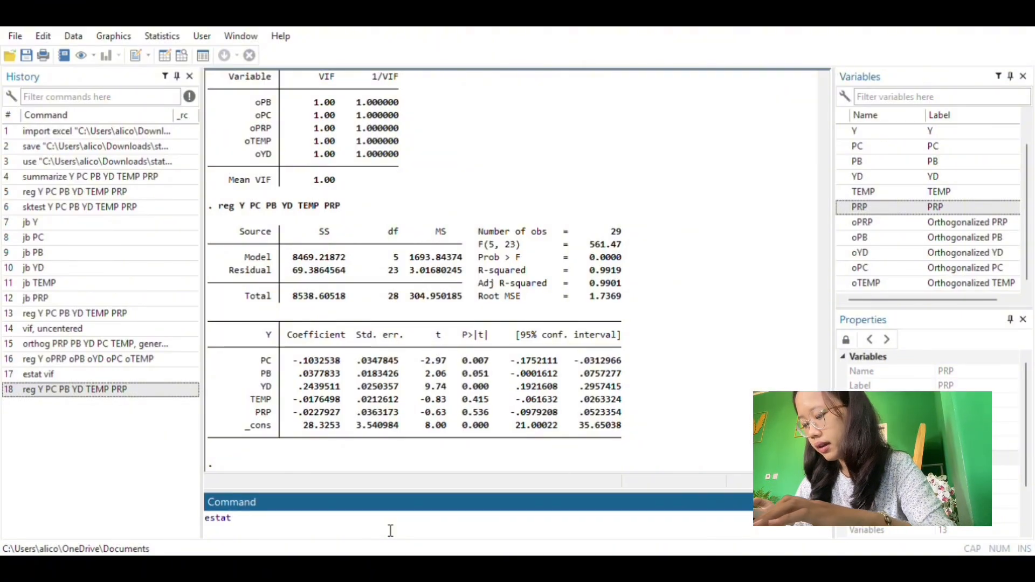
text(he)
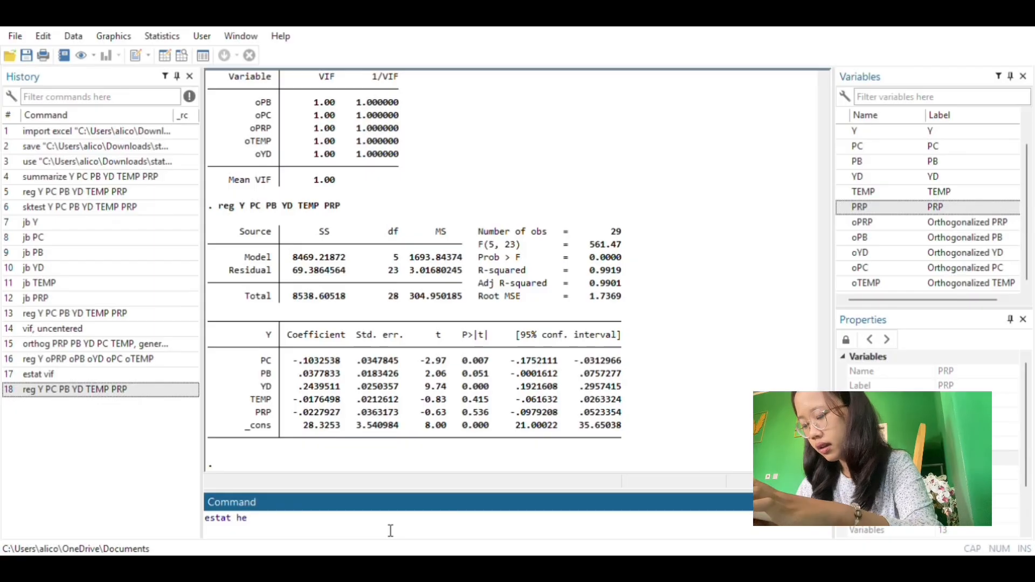
text(ttes)
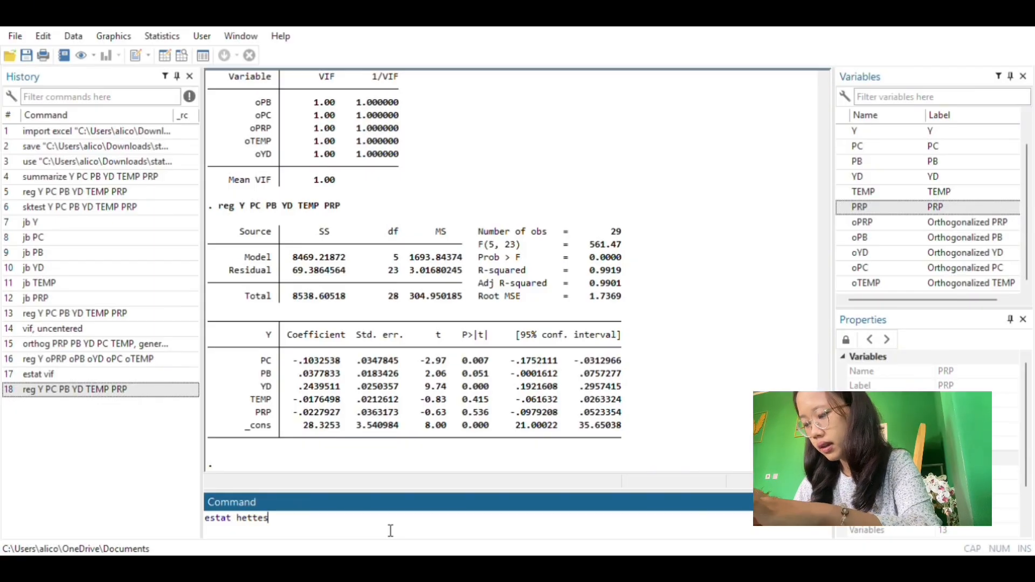
text(t)
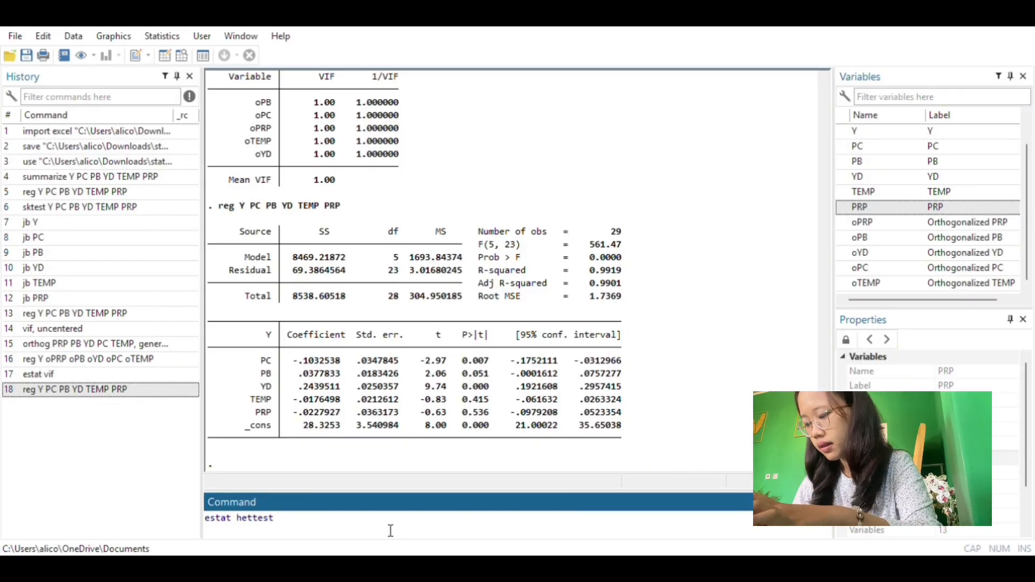
text(,)
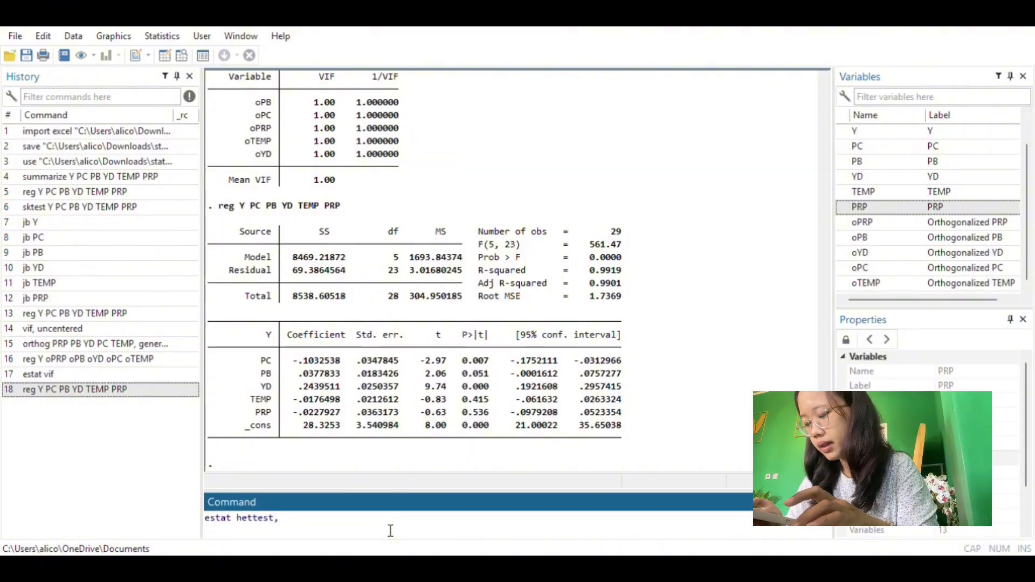
text(iid)
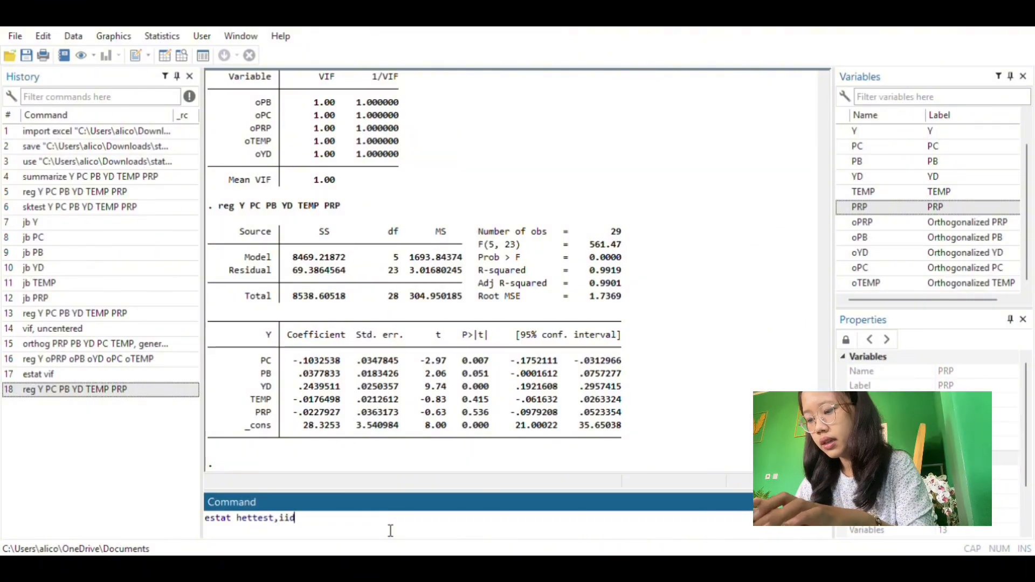
key(BackSpace)
key(BackSpace)
key(BackSpace)
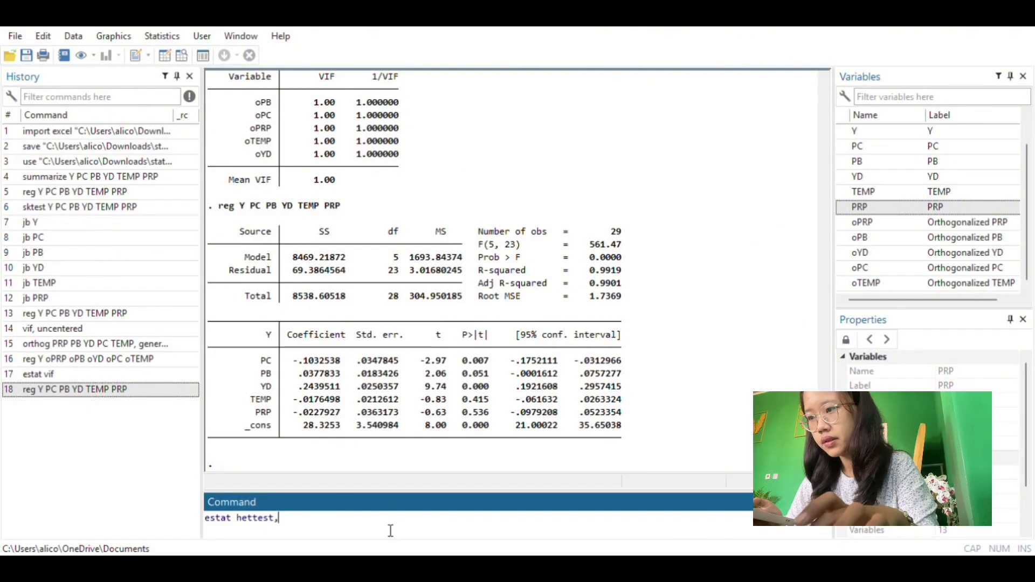
text(iid )
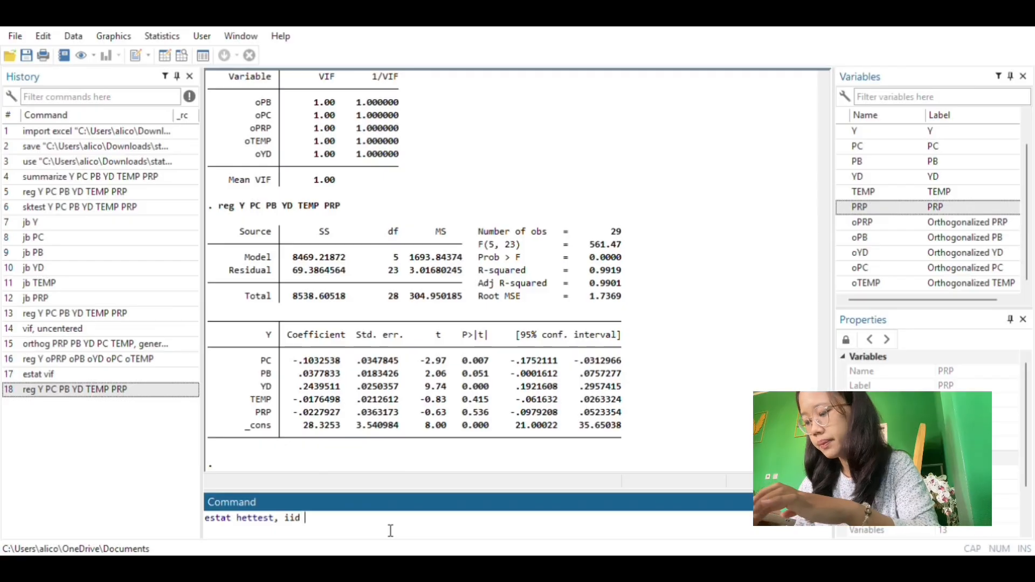
text(rhs)
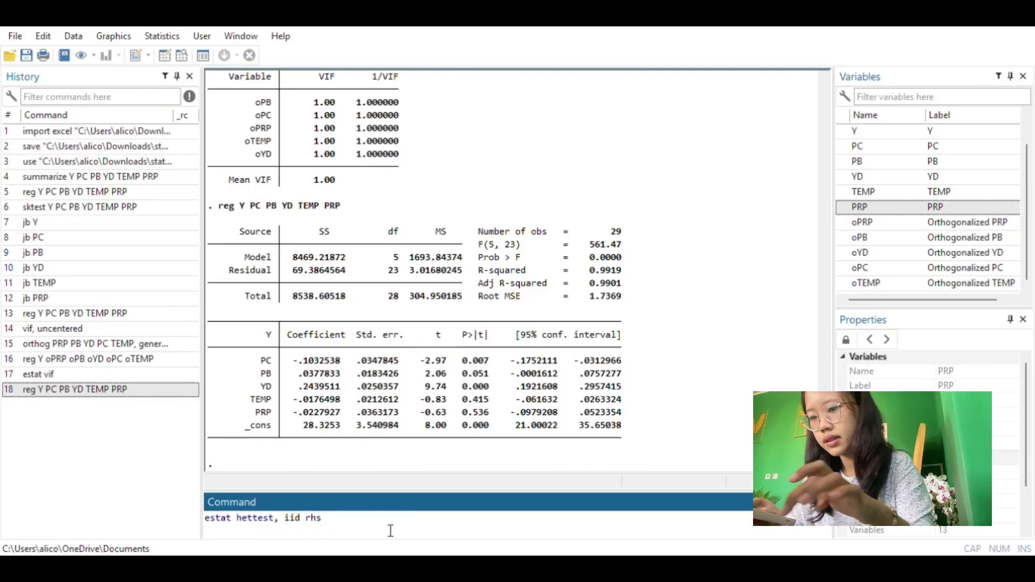
key(Return)
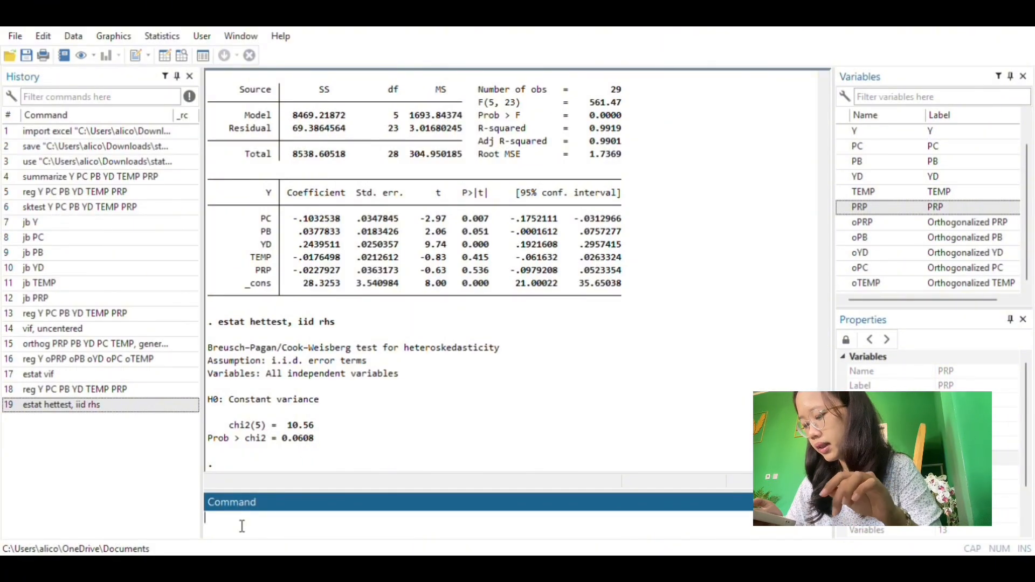
- Run White's heteroskedasticity test on the same regression with the command estat imtest, white
text(esta)
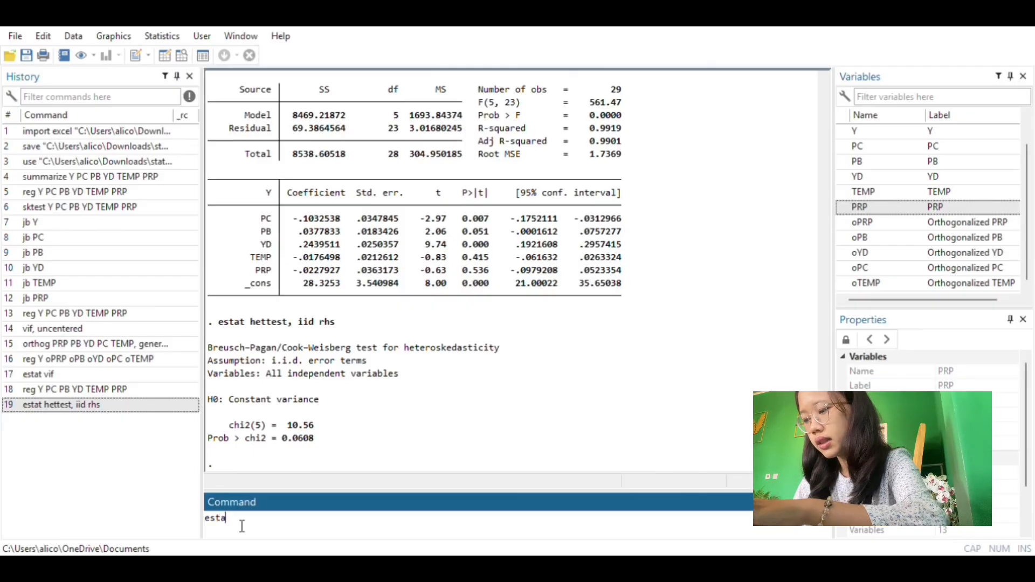
text(t)
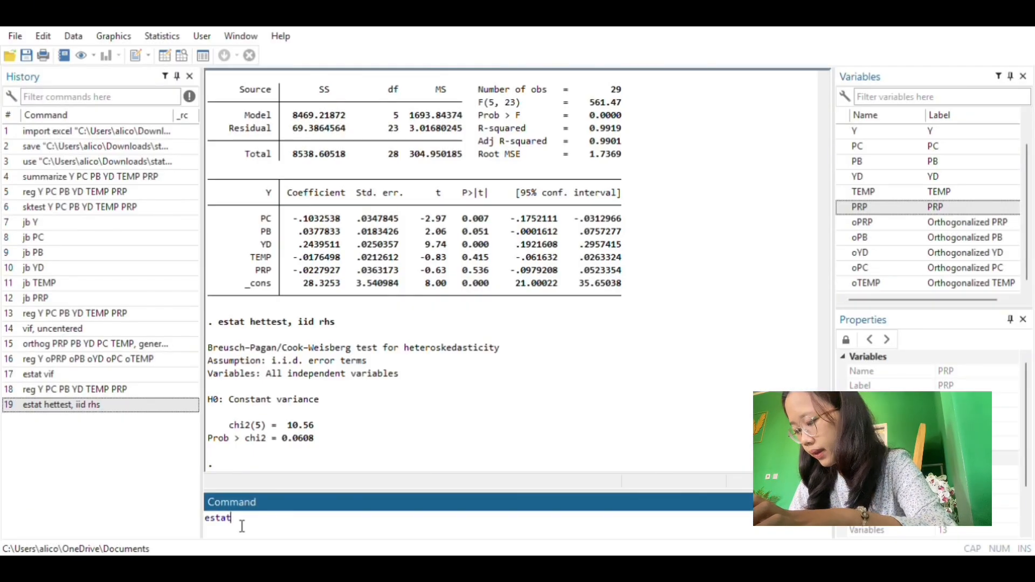
text( het)
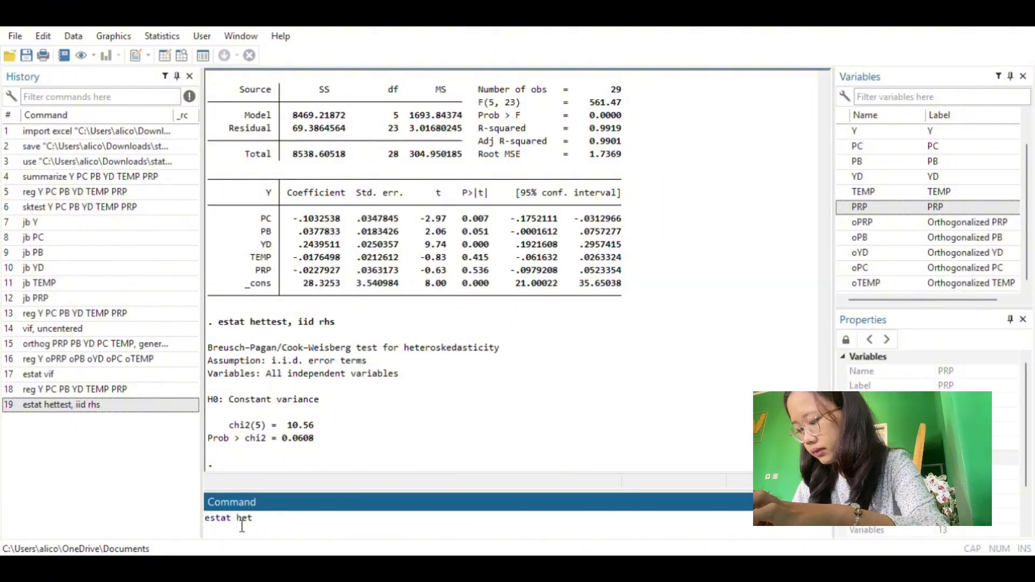
key(BackSpace)
key(BackSpace)
key(BackSpace)
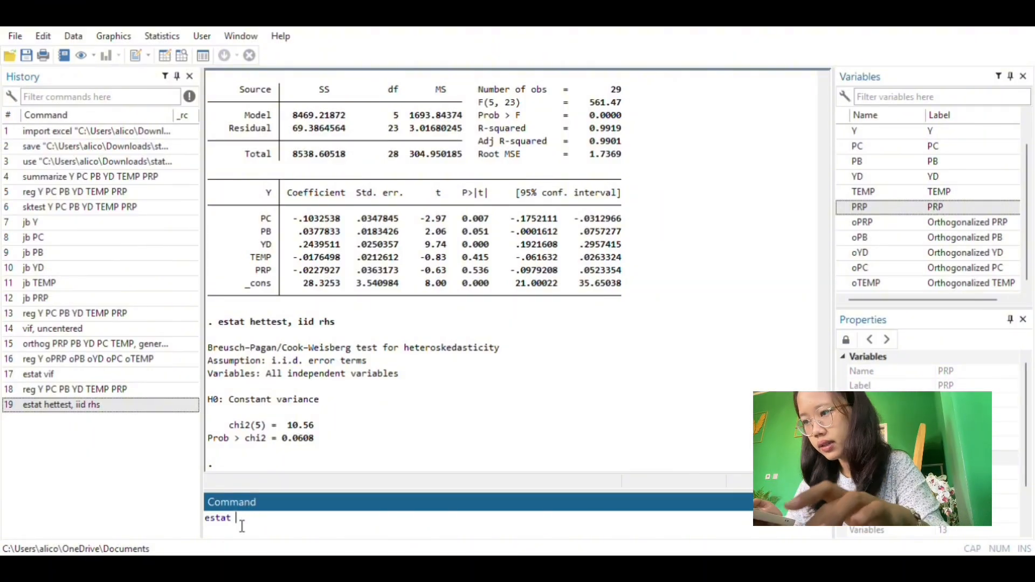
text(im)
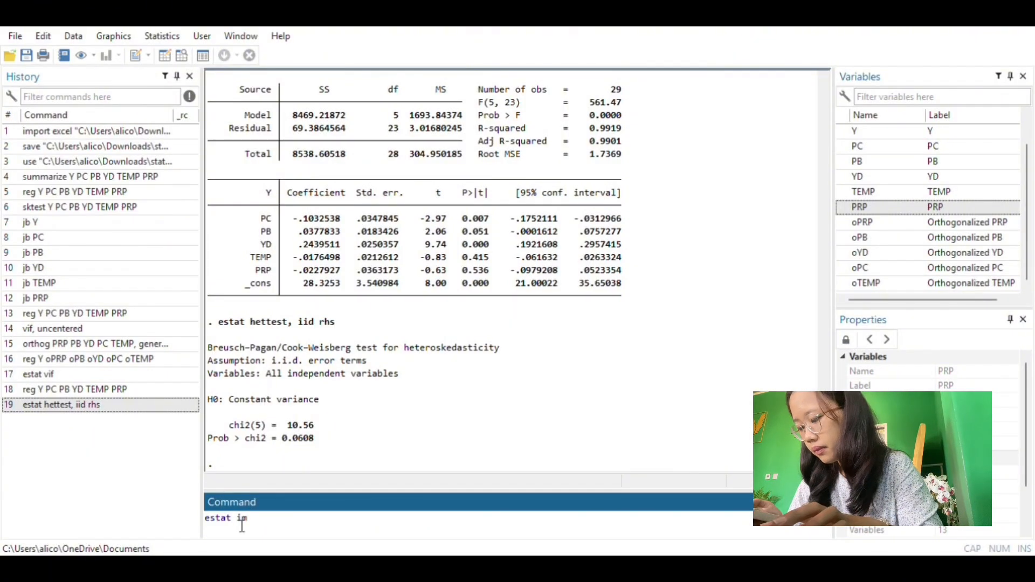
text(test)
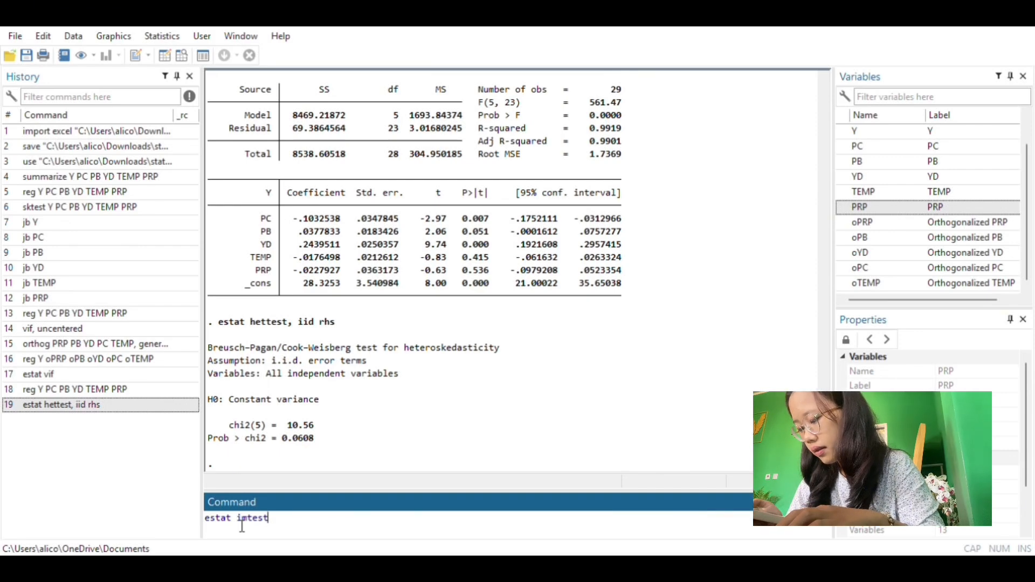
text(, white)
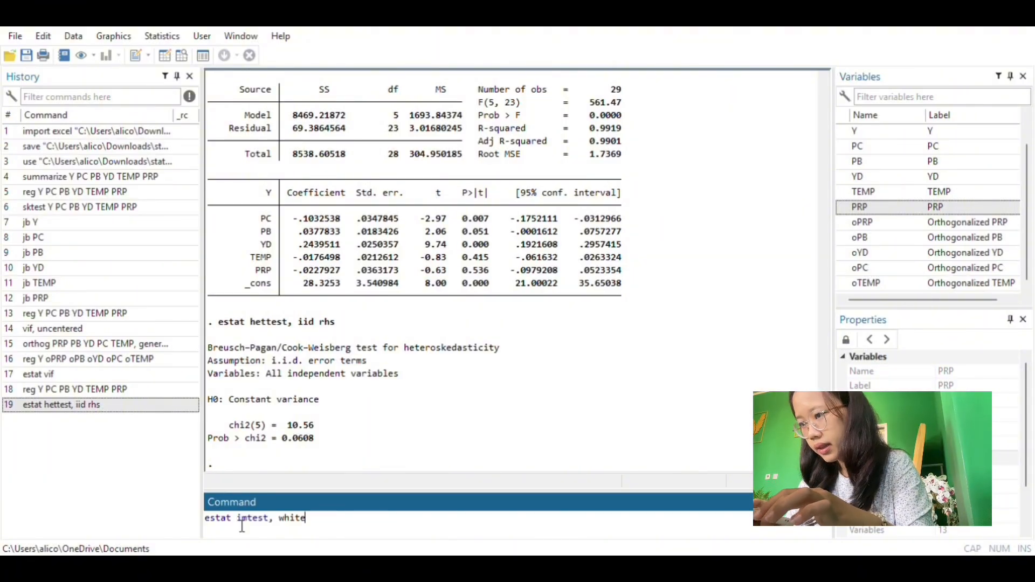
key(Return)
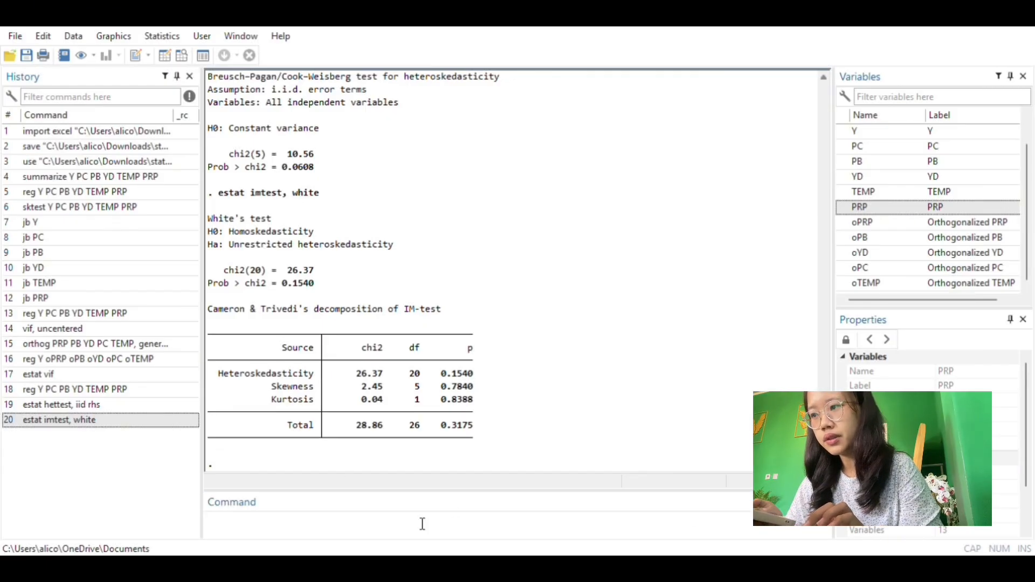
- Rerun the regression (reg) of Y on PC, PB, YD, TEMP and PRP
click(339, 531)
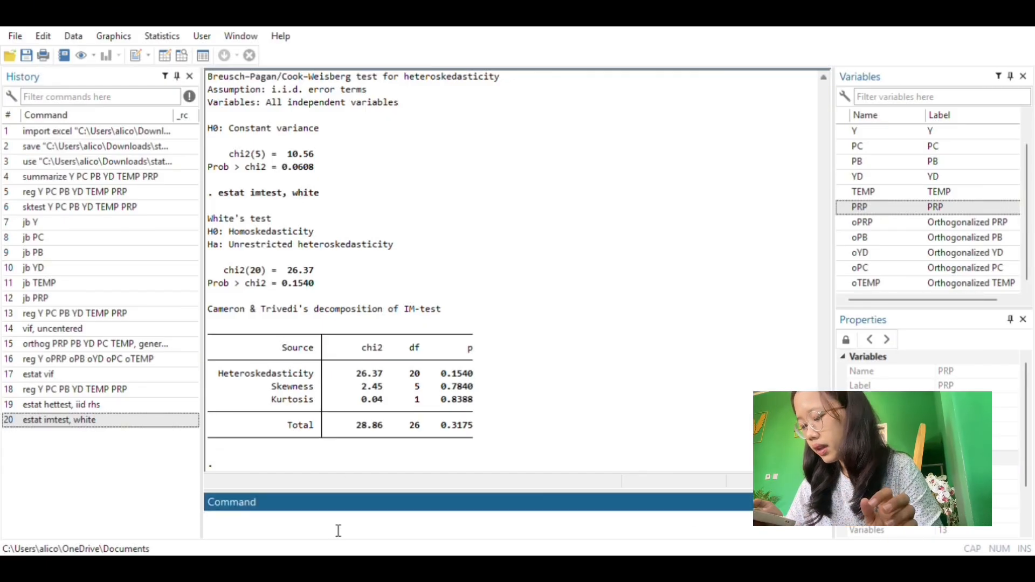
text(re)
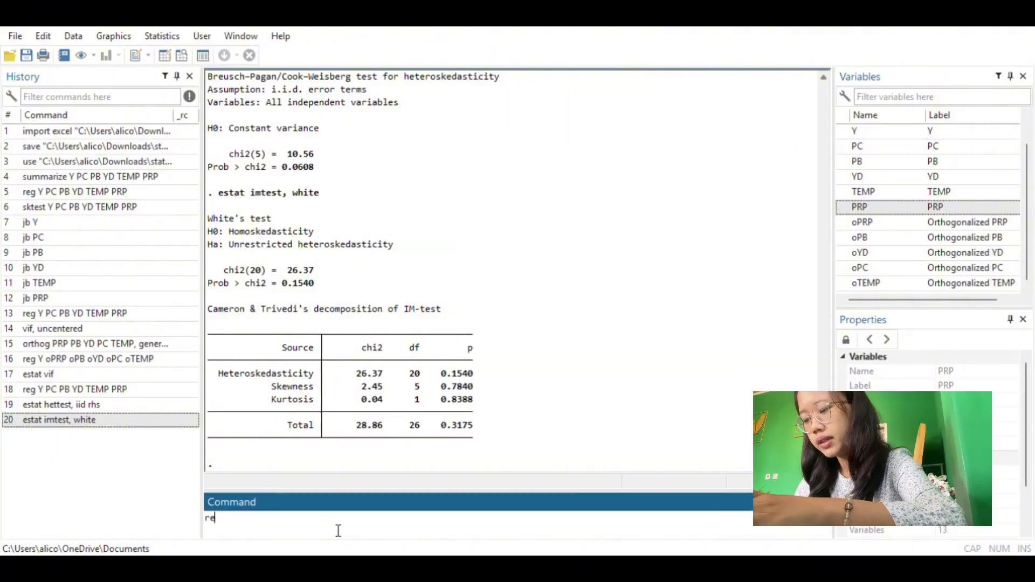
text(g)
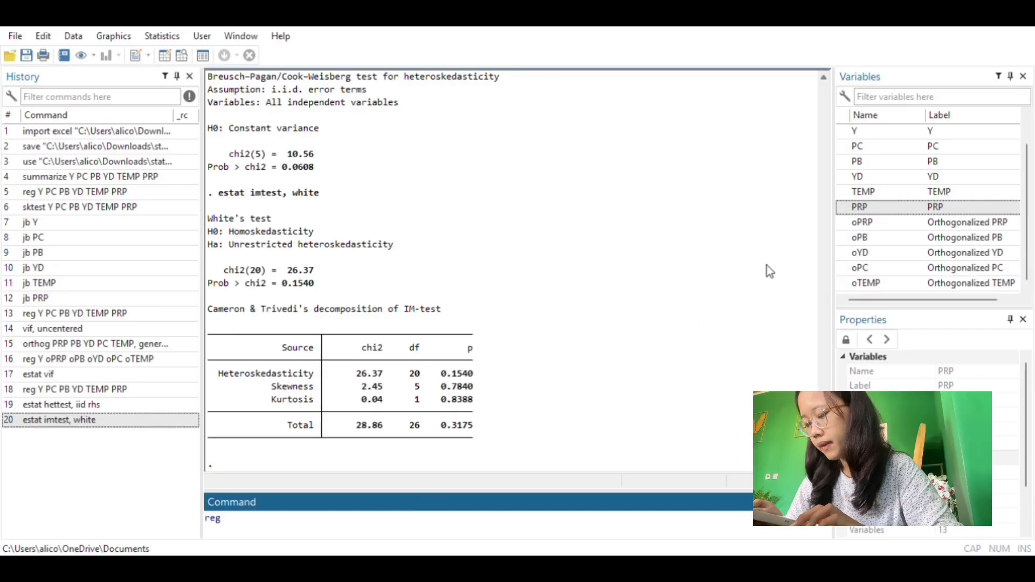
click(843, 133)
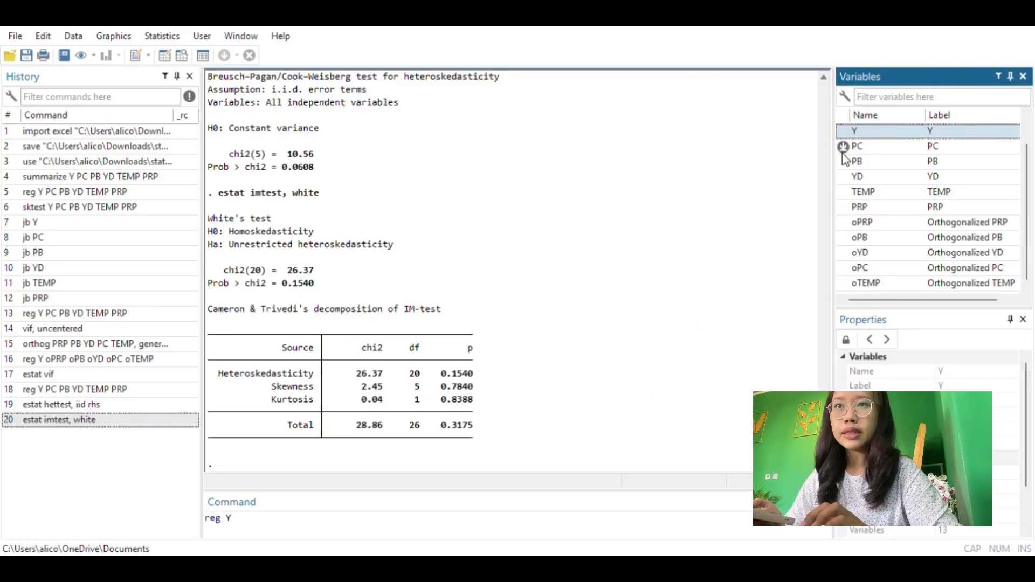
click(843, 146)
click(843, 162)
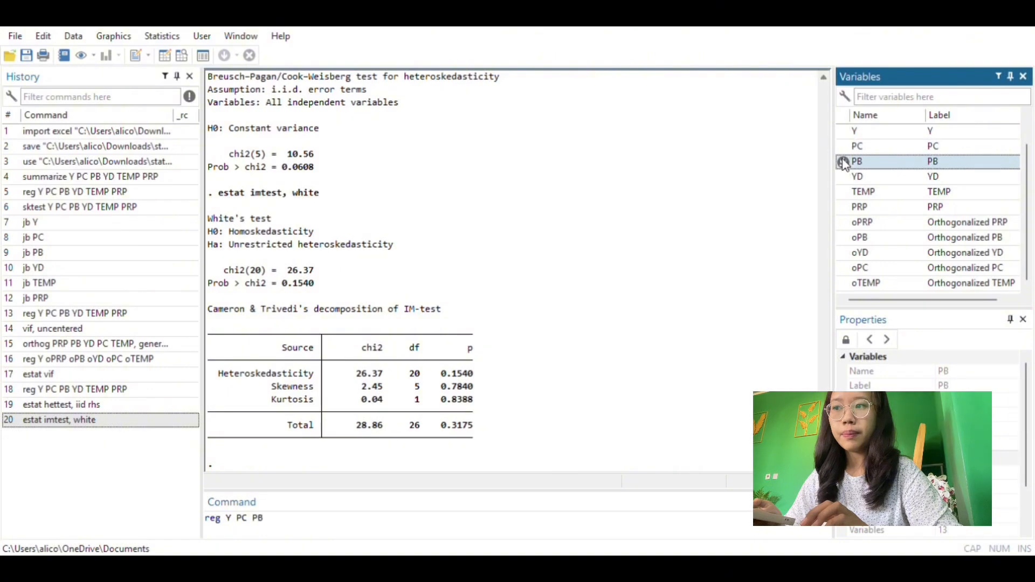
click(843, 176)
click(843, 192)
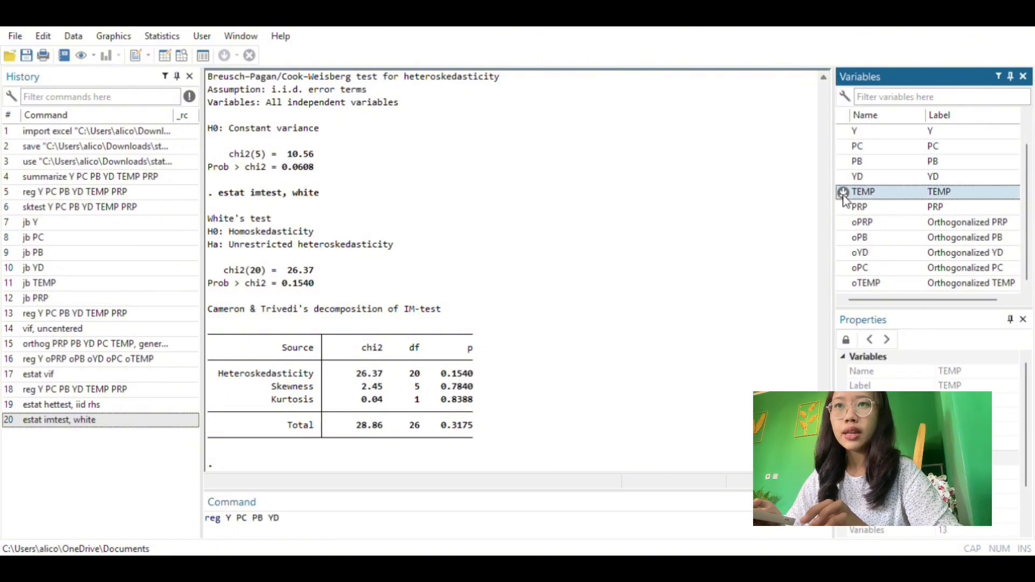
click(843, 207)
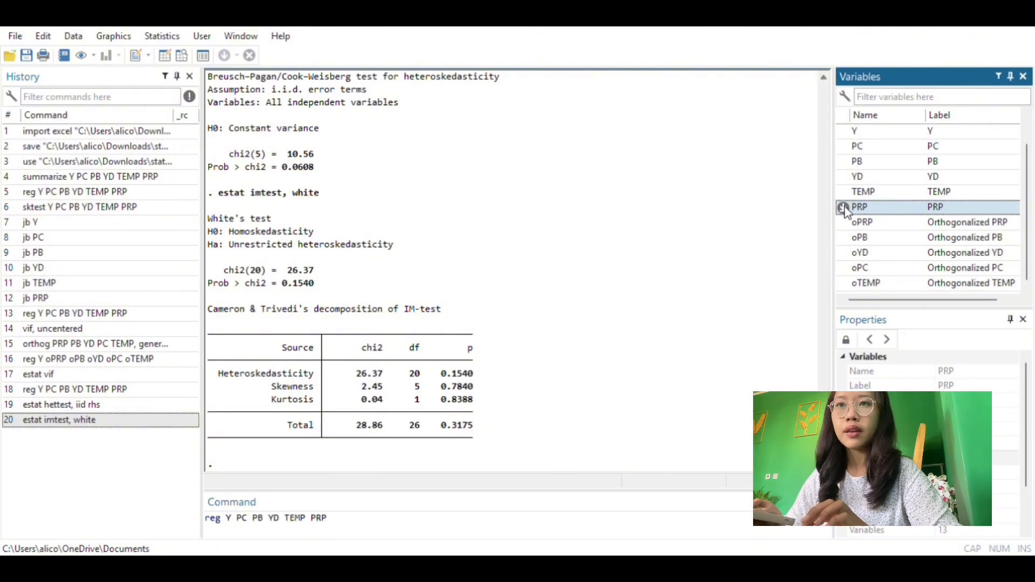
click(462, 510)
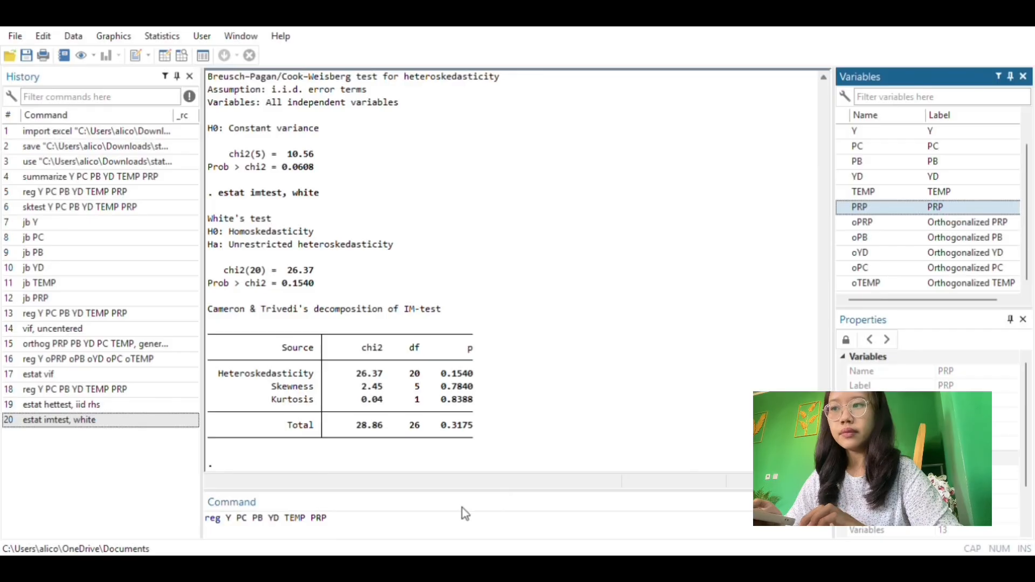
key(Return)
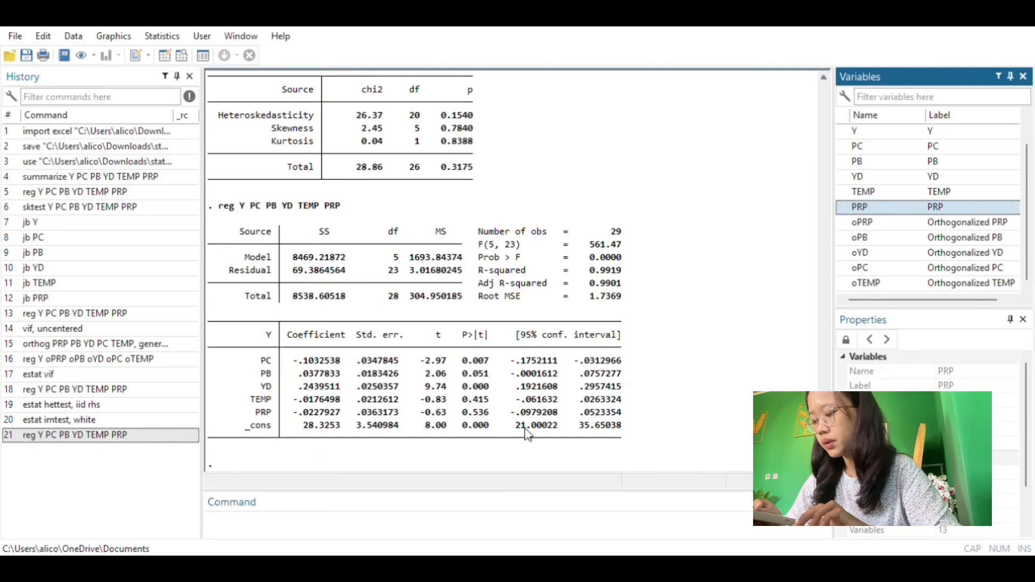
click(295, 537)
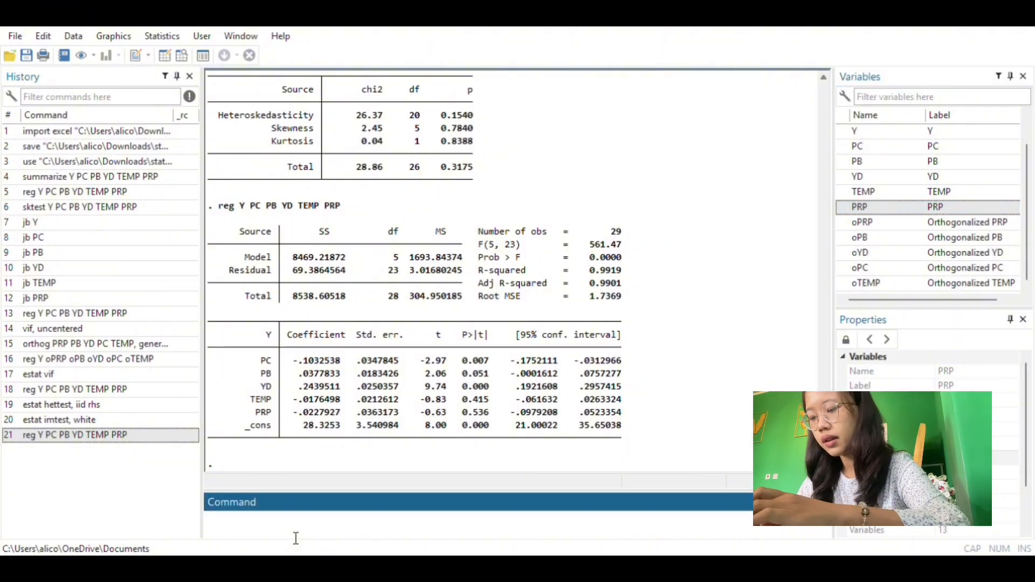
- Generate a time variable from the observation numbers with the command gen time=_n
text(gen)
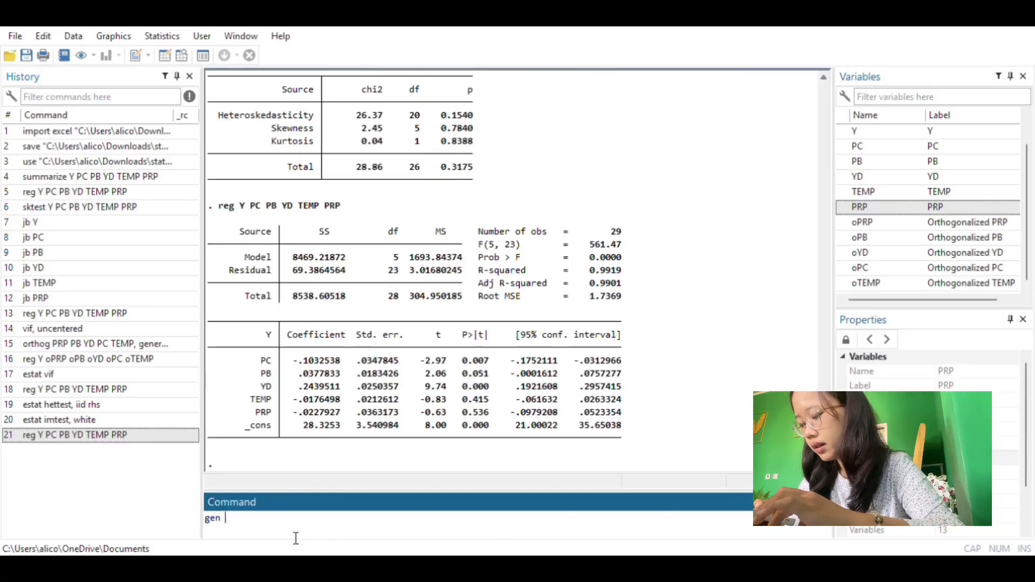
text( time)
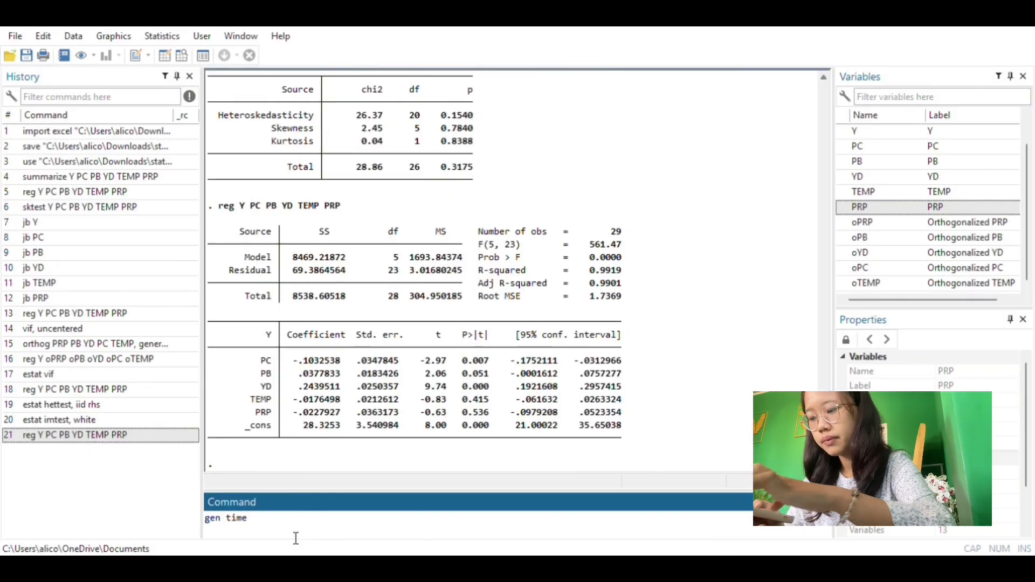
text(=_)
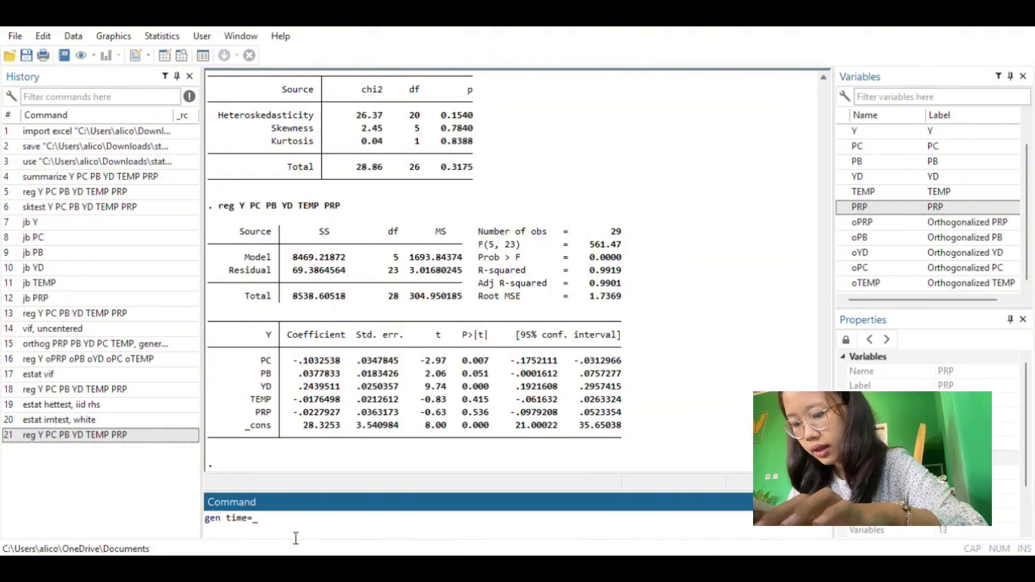
text( n)
key(Return)
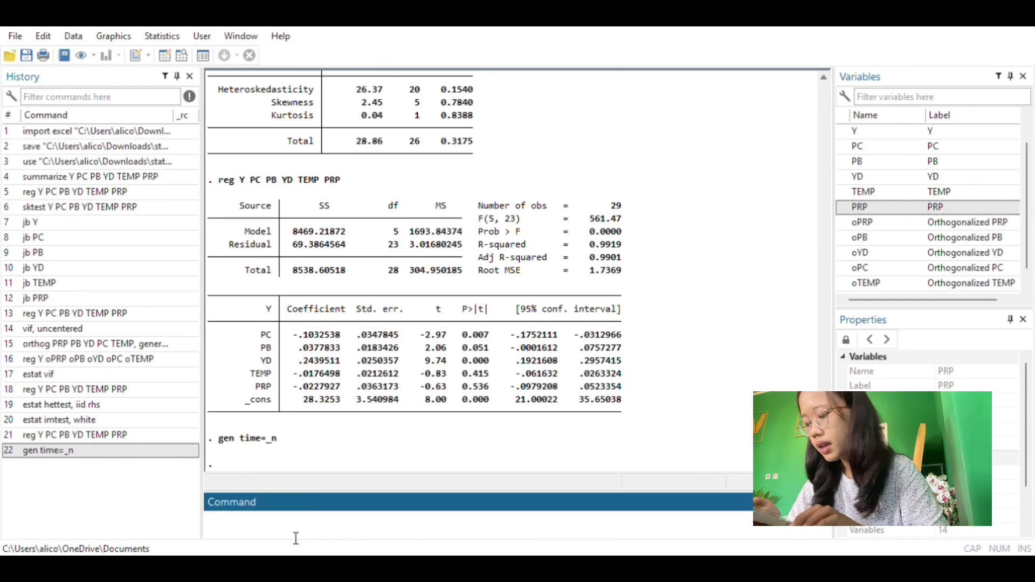
- Declare the dataset as time series using the time variable with the command tsset time
text(t)
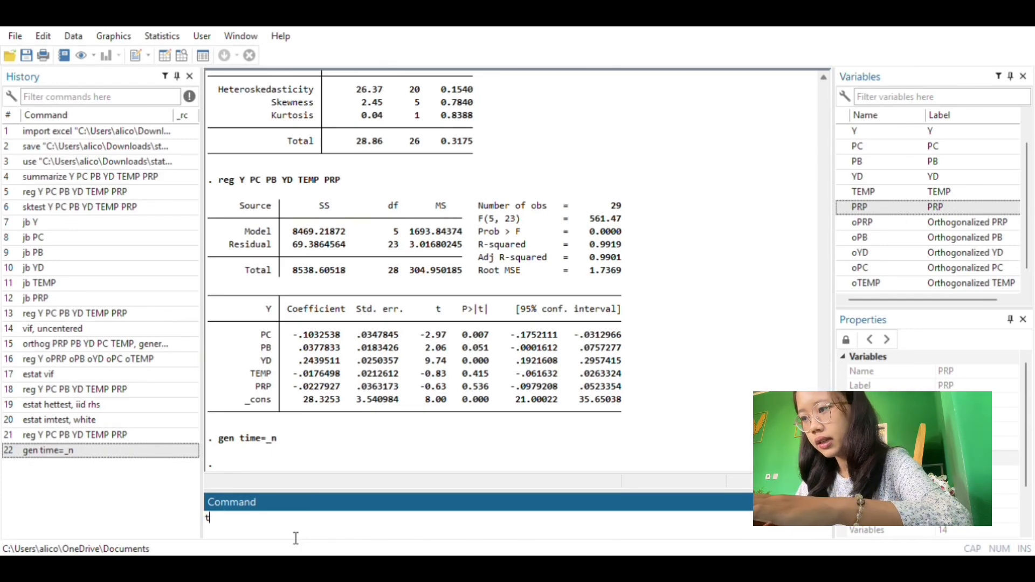
text(sset)
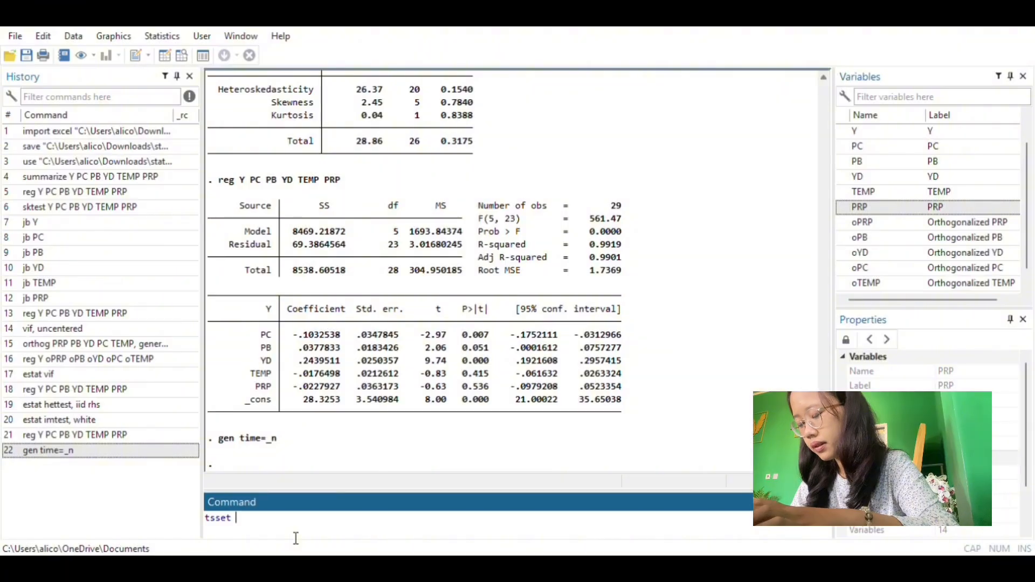
text( time)
key(Return)
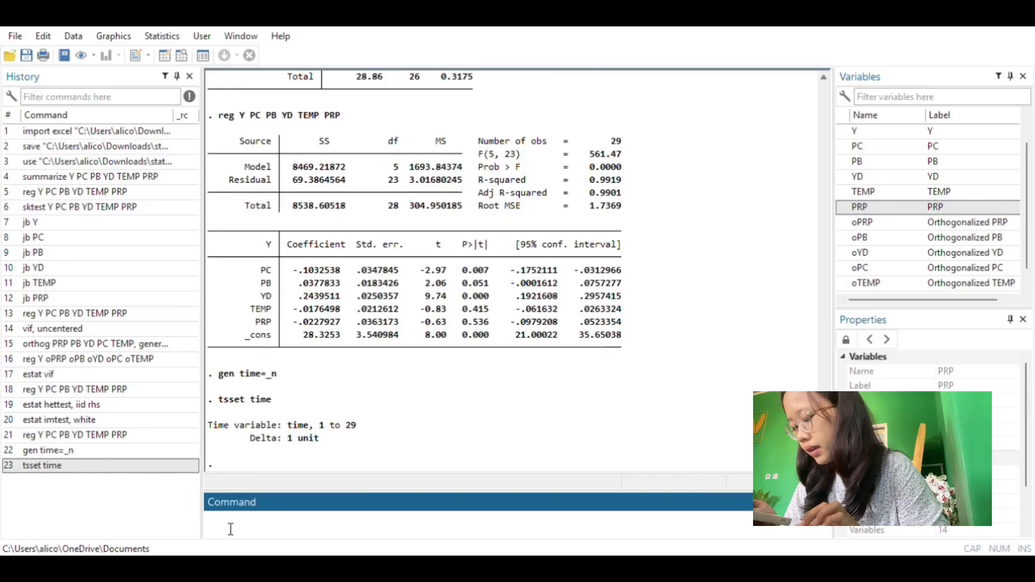
- Compute the Durbin-Watson statistic for the regression with the command dwstat
text(dws)
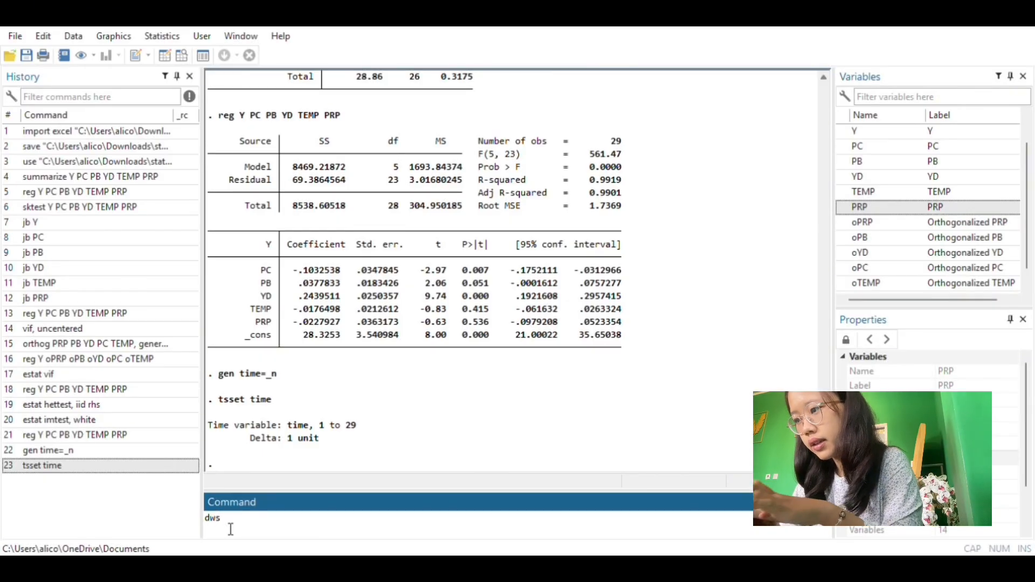
text(t)
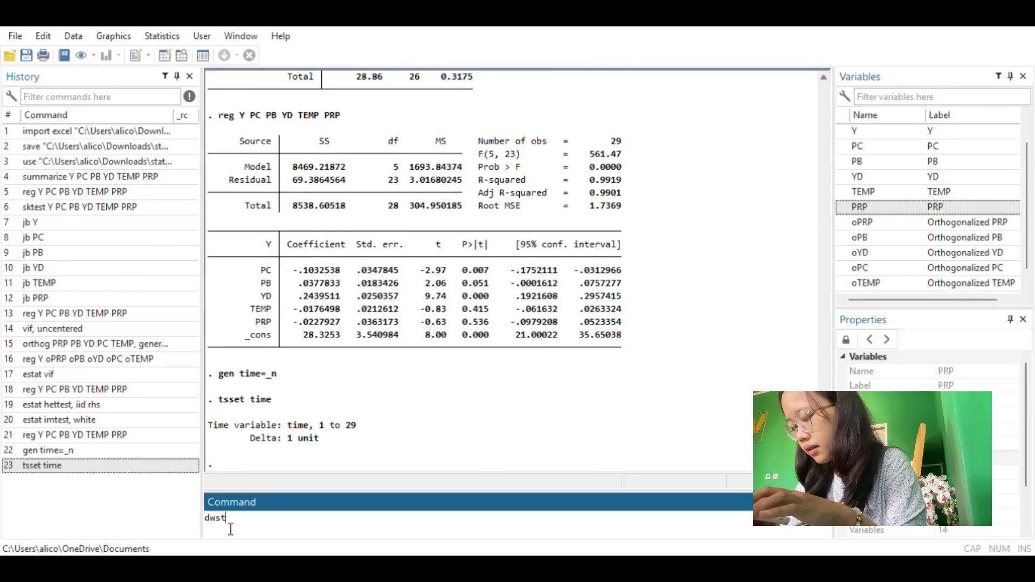
text(at)
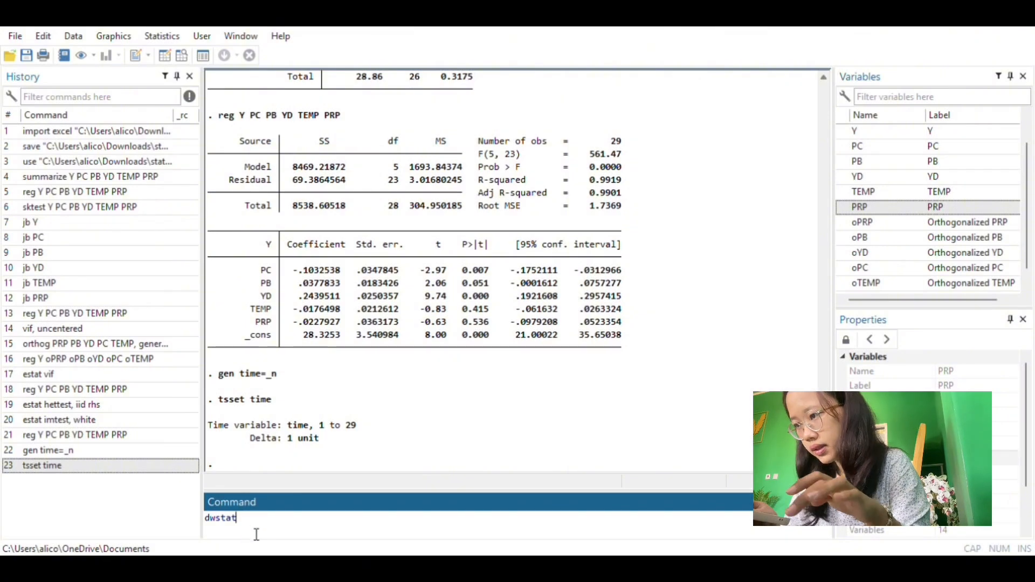
key(Return)
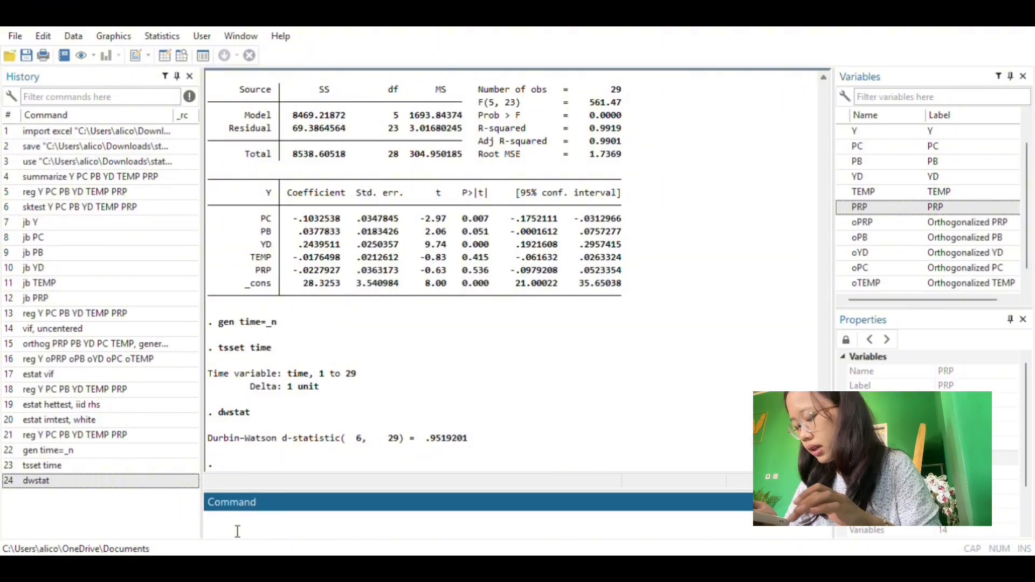
- Run the Breusch-Godfrey autocorrelation test with one lag using the command estat bgodfrey, lag(1)
text(estat)
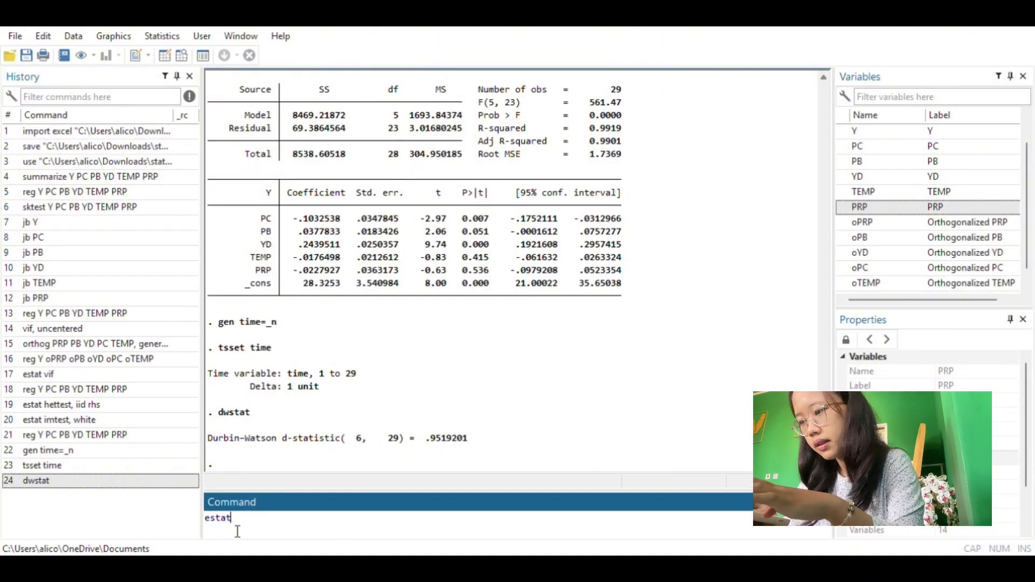
text( bgo)
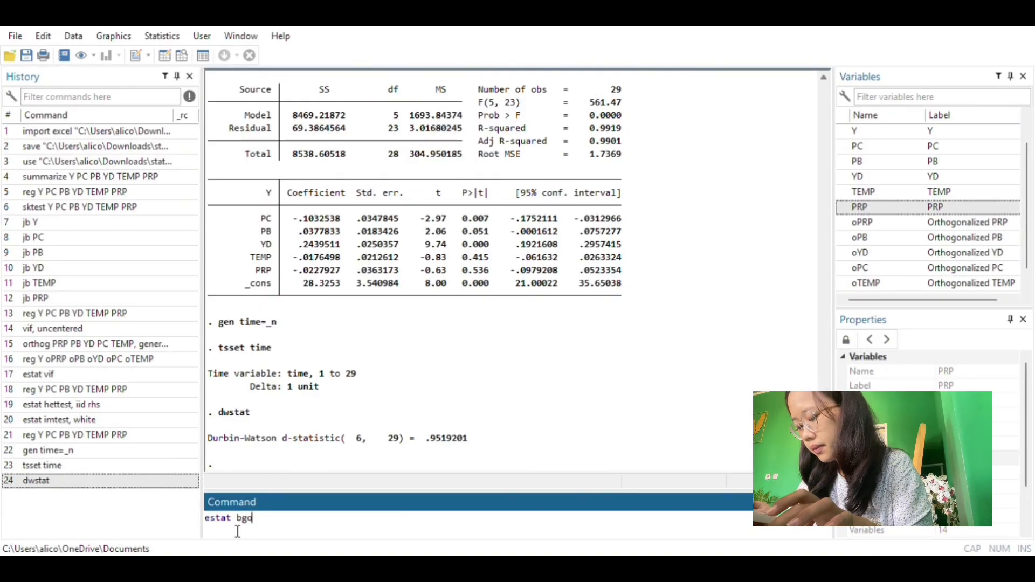
text(df)
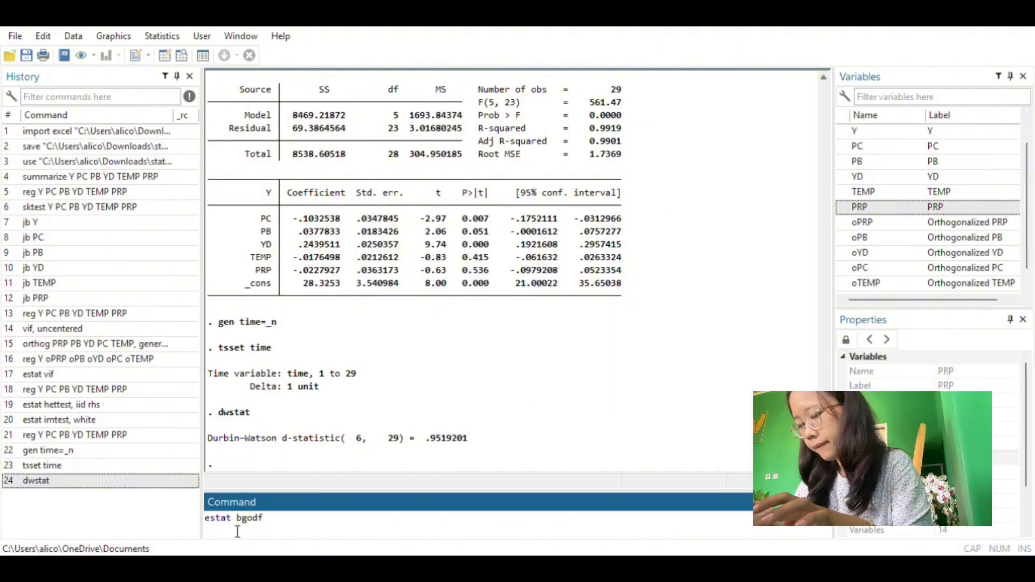
text(rey)
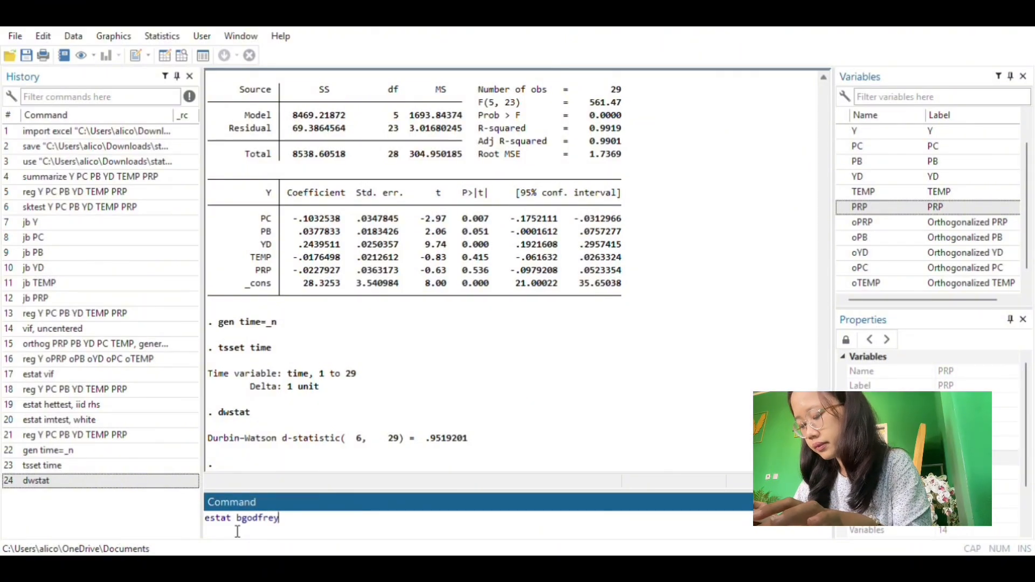
text(, la)
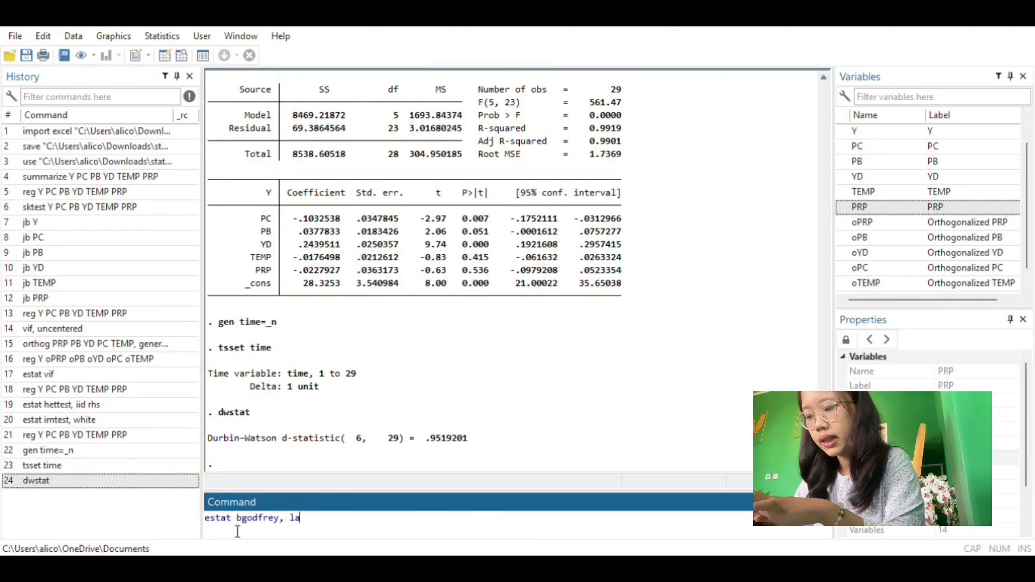
text(g )
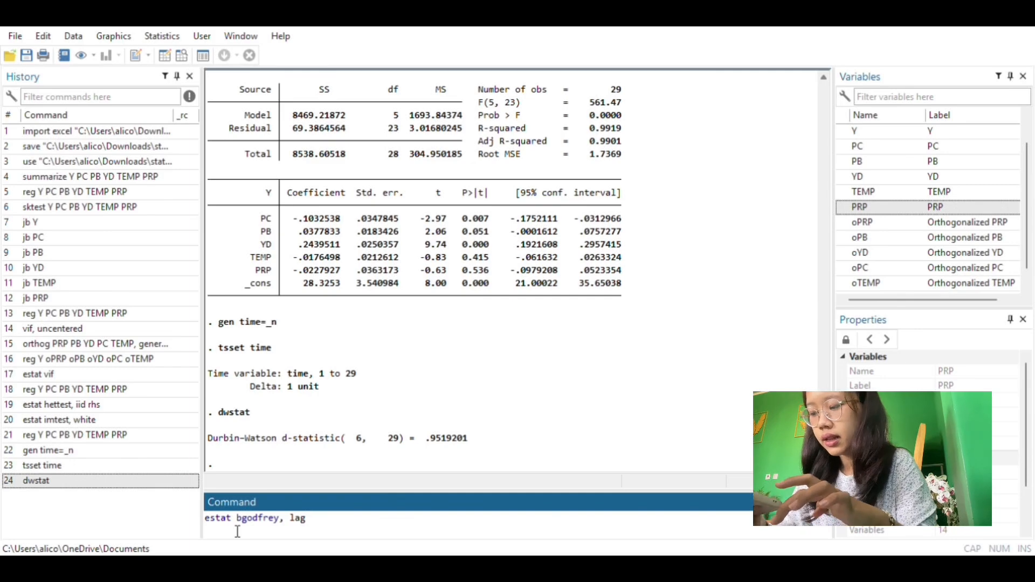
text((1)
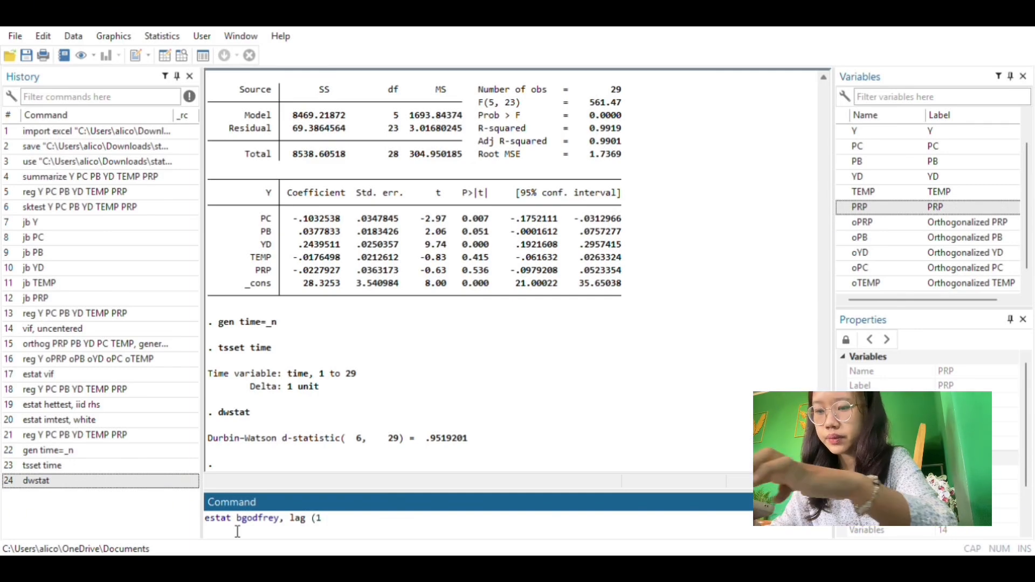
text())
key(BackSpace)
key(BackSpace)
key(BackSpace)
key(BackSpace)
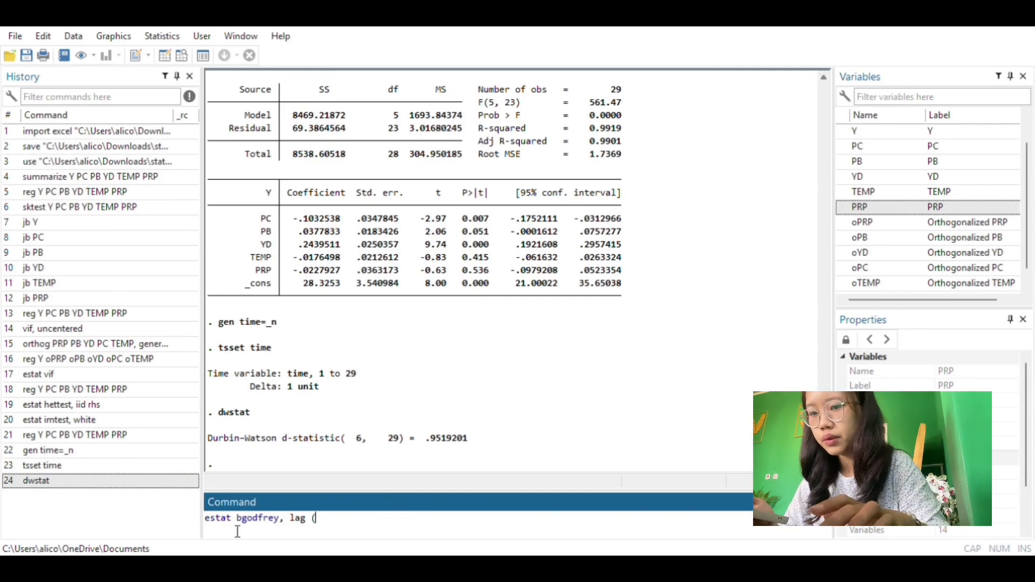
text((1)
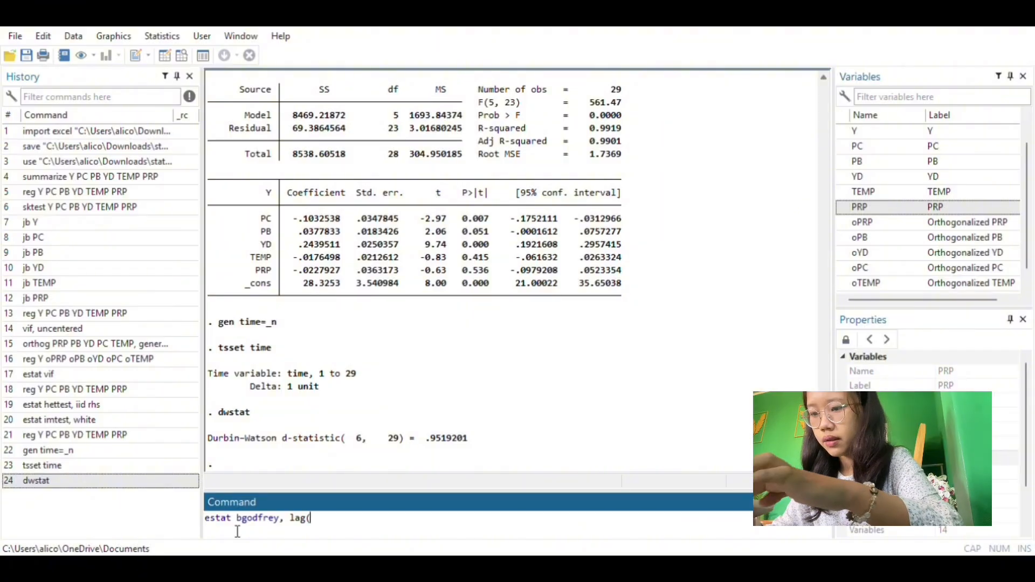
text())
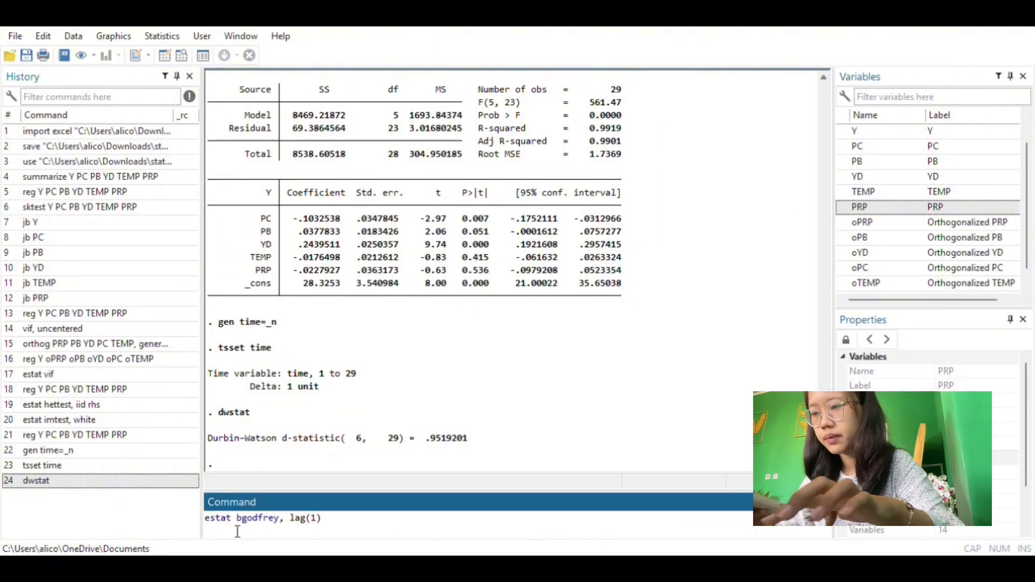
key(Return)
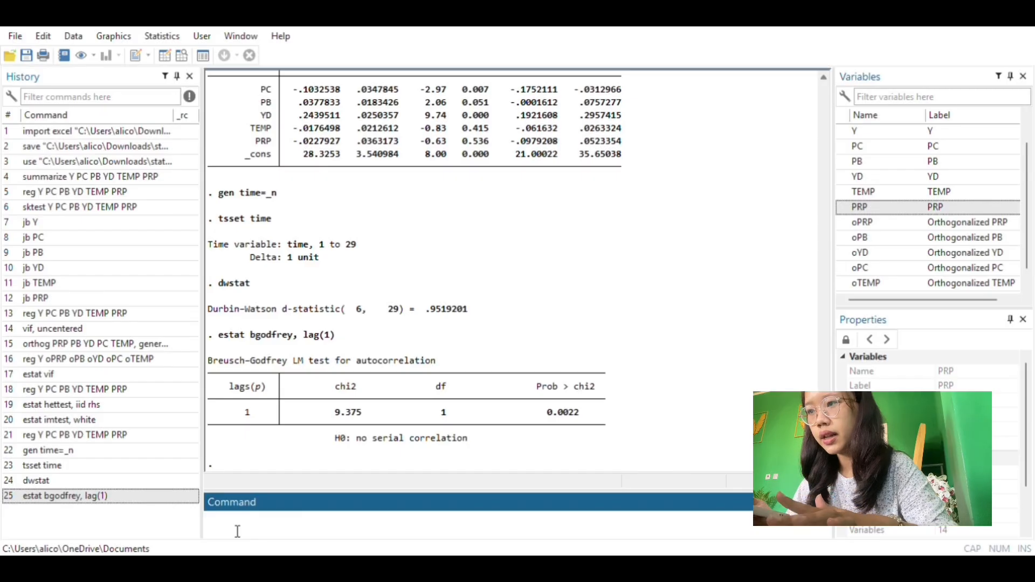
- Run the Breusch-Godfrey autocorrelation test with two lags using the command estat bgodfrey, lag(2)
text(estat)
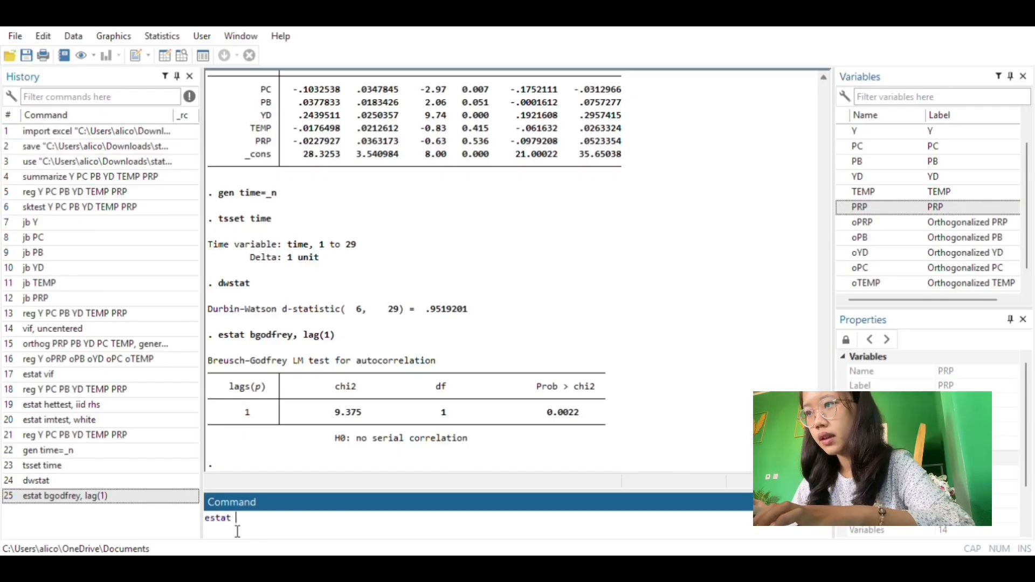
text( bgo)
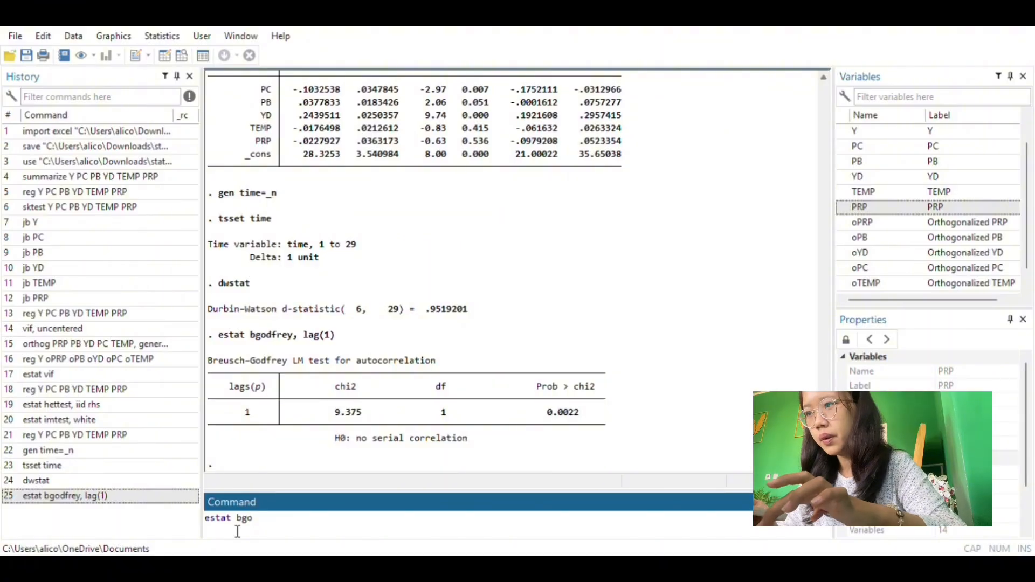
text(dfr)
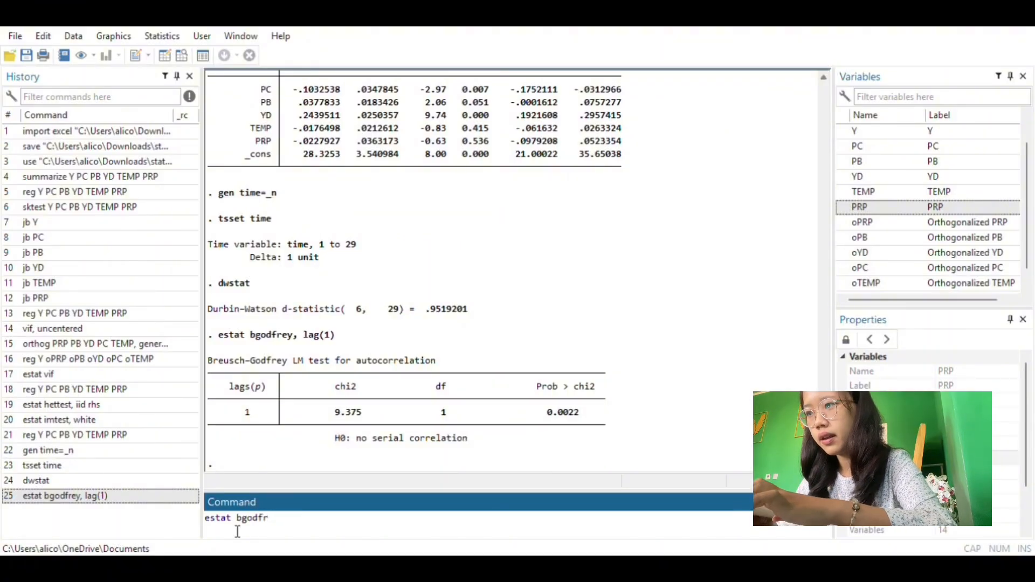
text(ey)
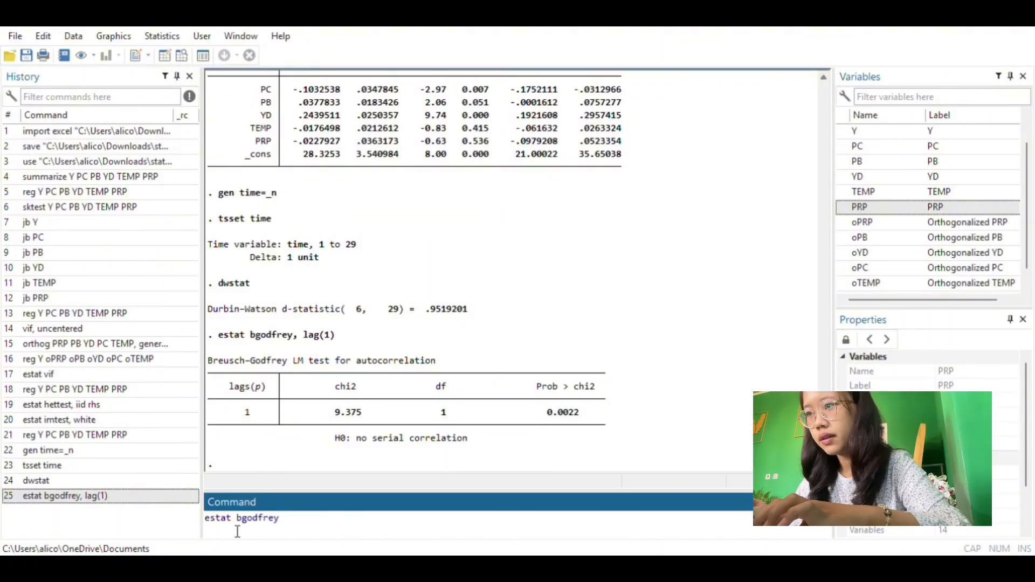
text(, la)
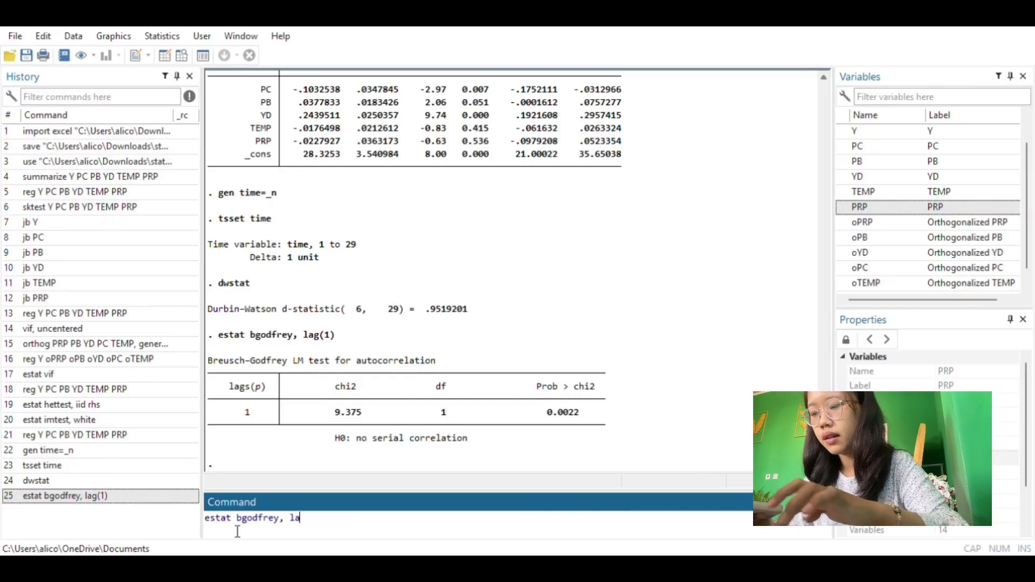
text(g()
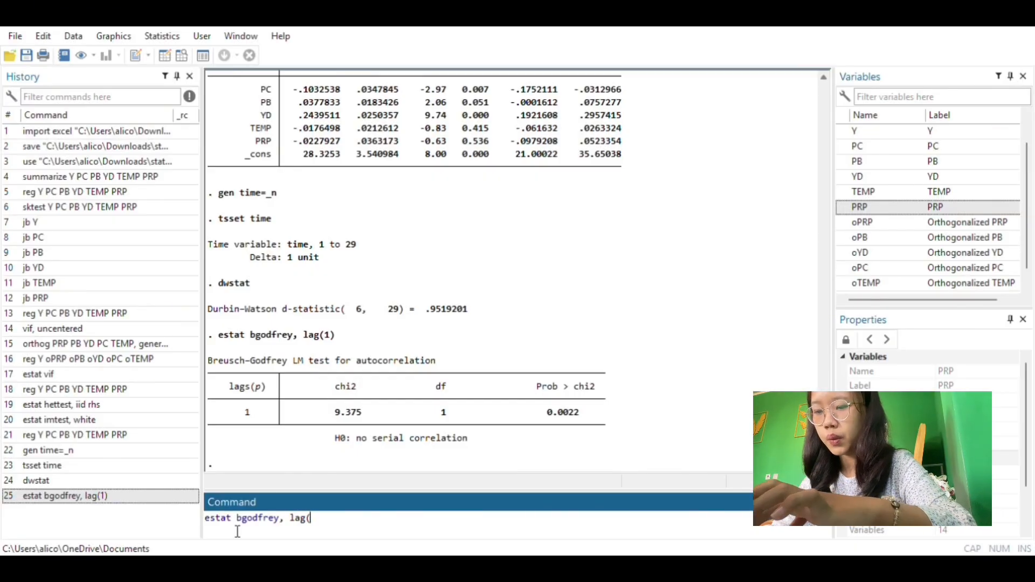
text(2))
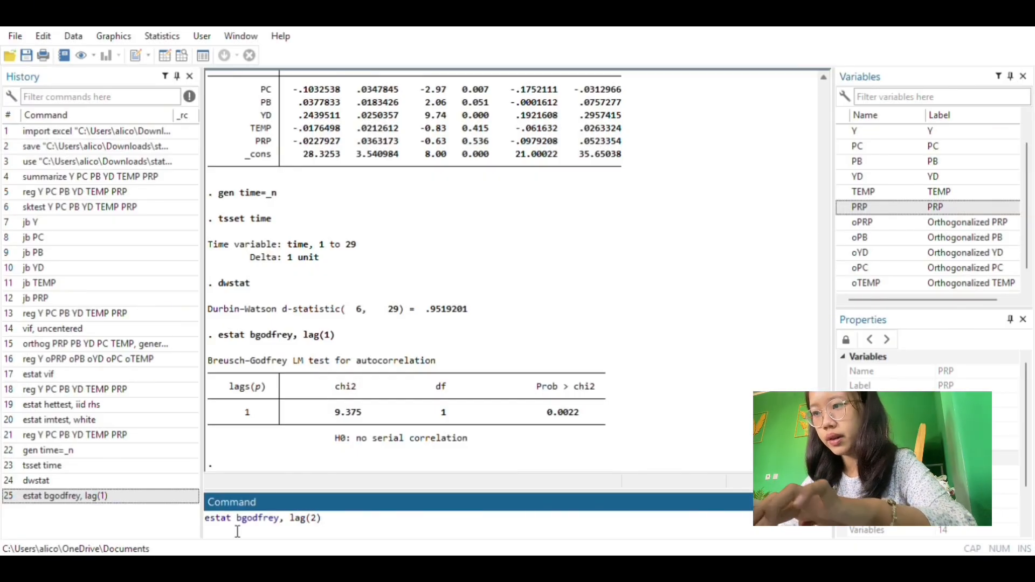
key(Return)
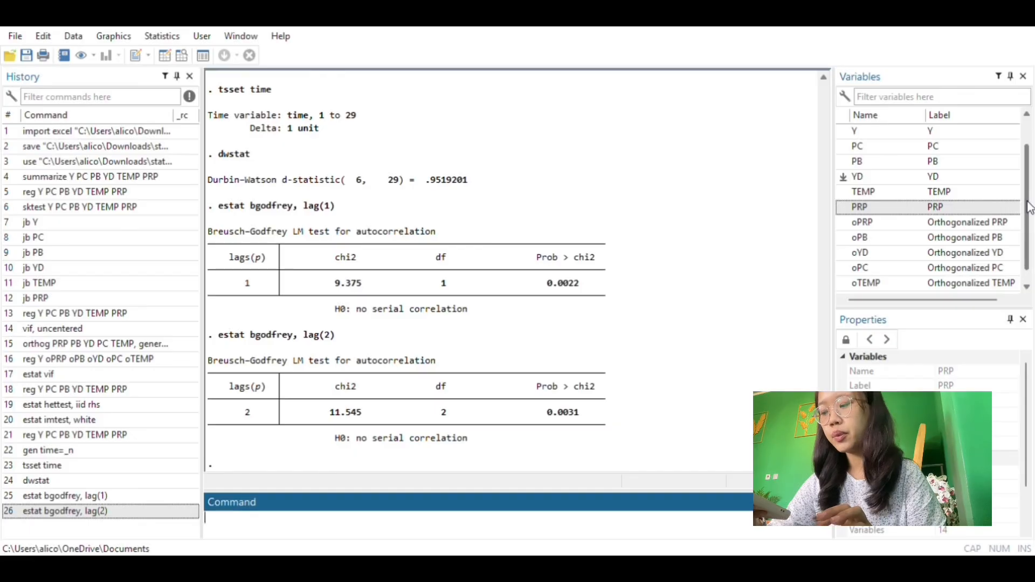
drag(1028, 207, 1031, 222)
click(407, 293)
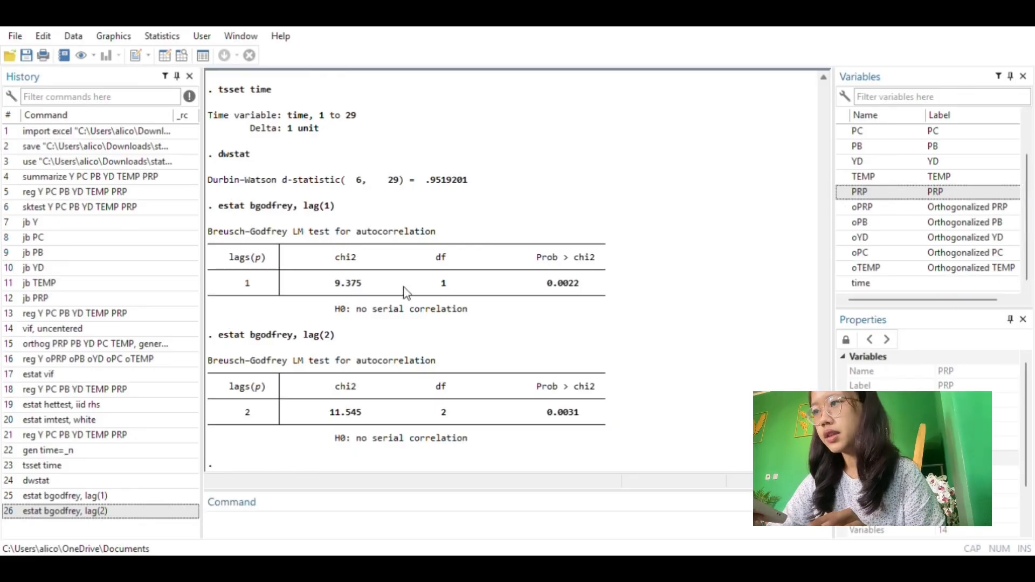